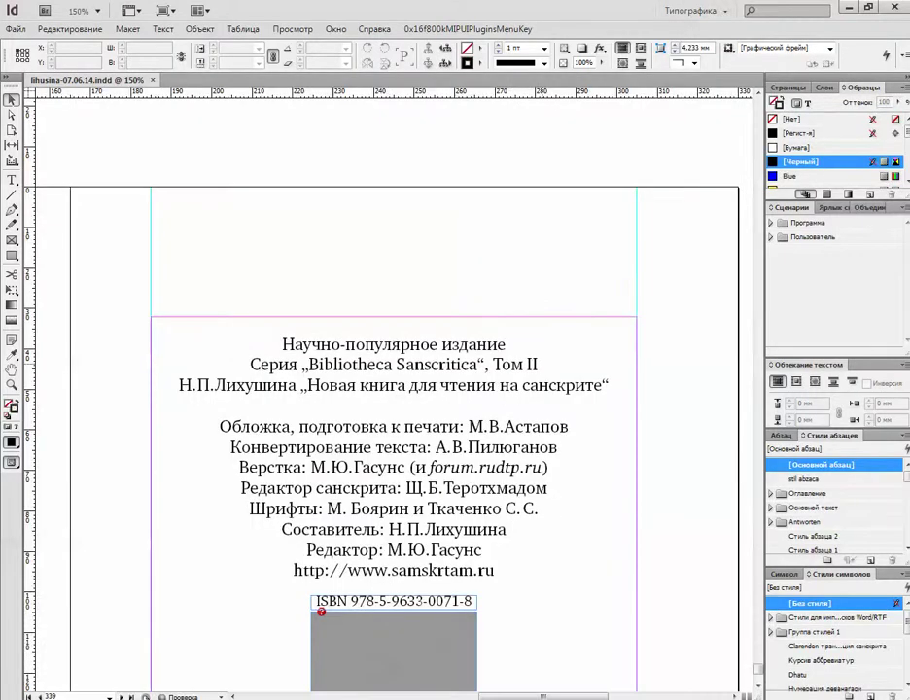
# Step: Examine the imprint text on page 339 and the end of the facing page 338
pyautogui.scroll(-10, 394, 389)
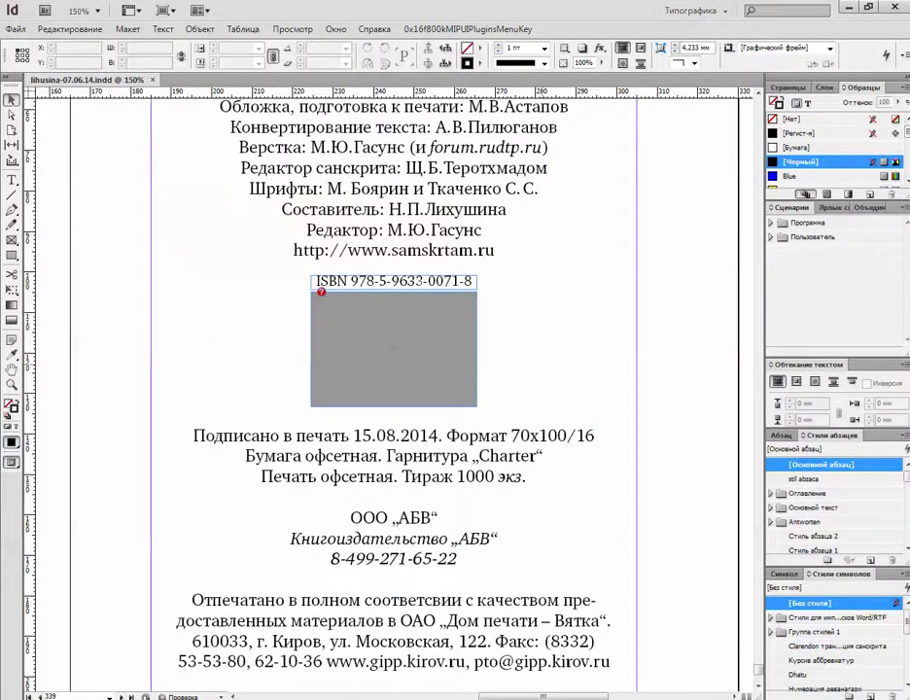
pyautogui.scroll(-3, 394, 389)
pyautogui.scroll(3, 394, 389)
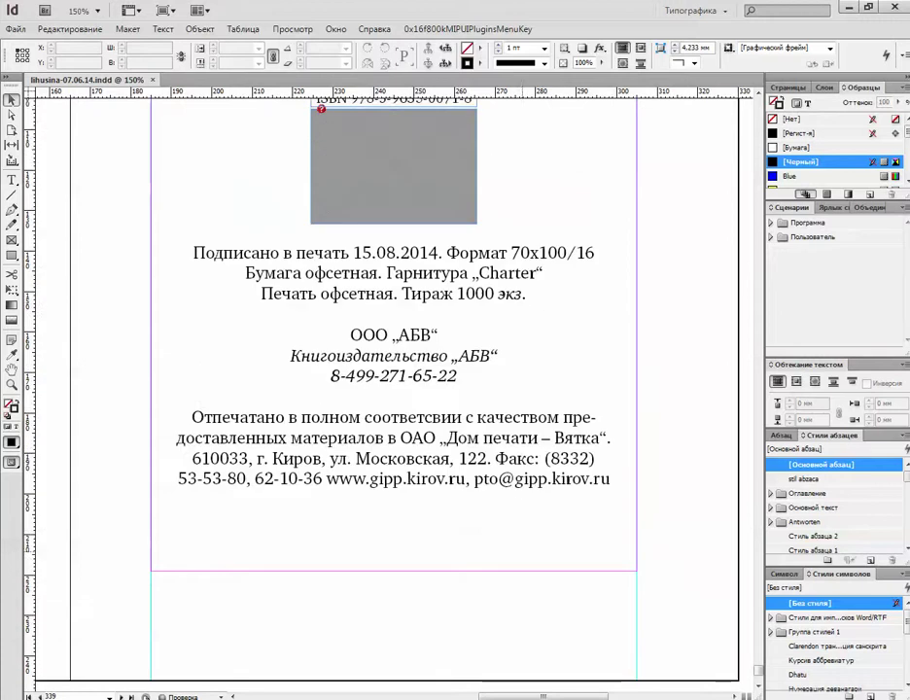
pyautogui.hscroll(-10, 389, 389)
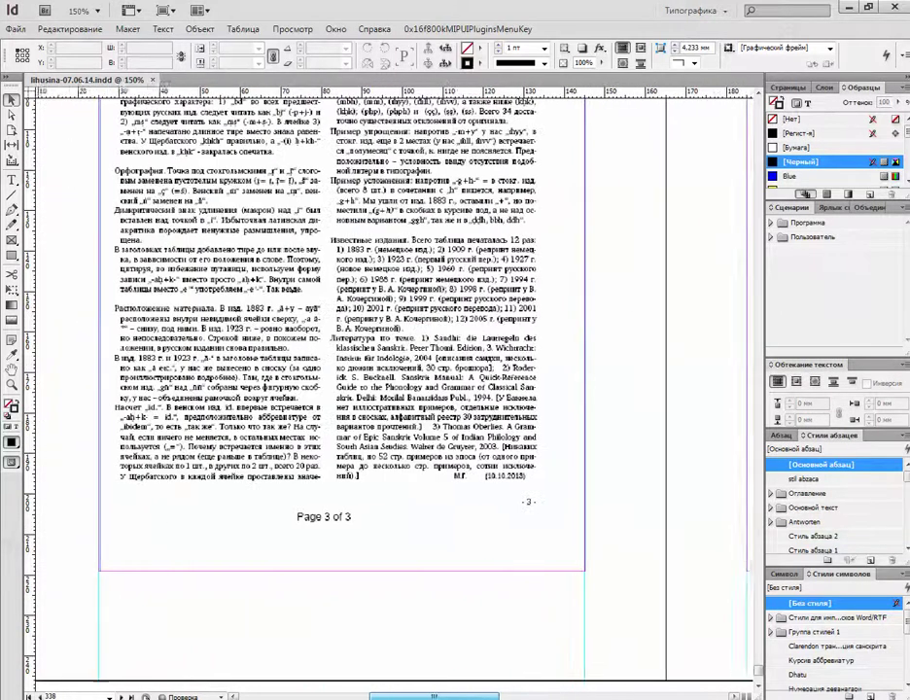
pyautogui.hscroll(5, 389, 389)
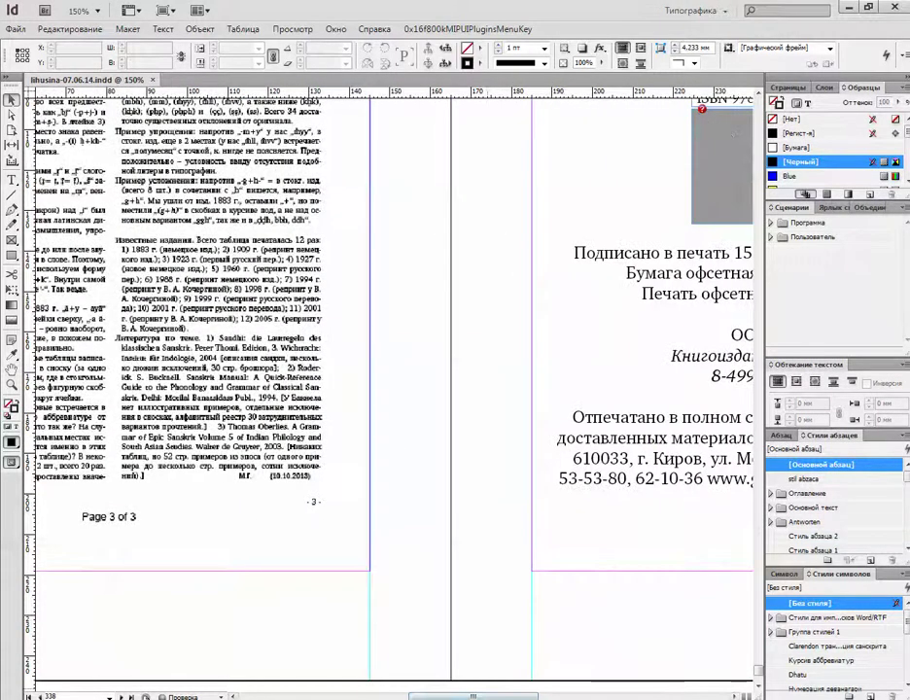
pyautogui.hscroll(3, 389, 389)
pyautogui.hscroll(-6, 389, 389)
pyautogui.scroll(5, 389, 389)
pyautogui.scroll(3, 389, 389)
# Step: Go to page 30 and select its main text frame
pyautogui.moveTo(758, 669); pyautogui.dragTo(759, 274)
pyautogui.scroll(20, 389, 389)
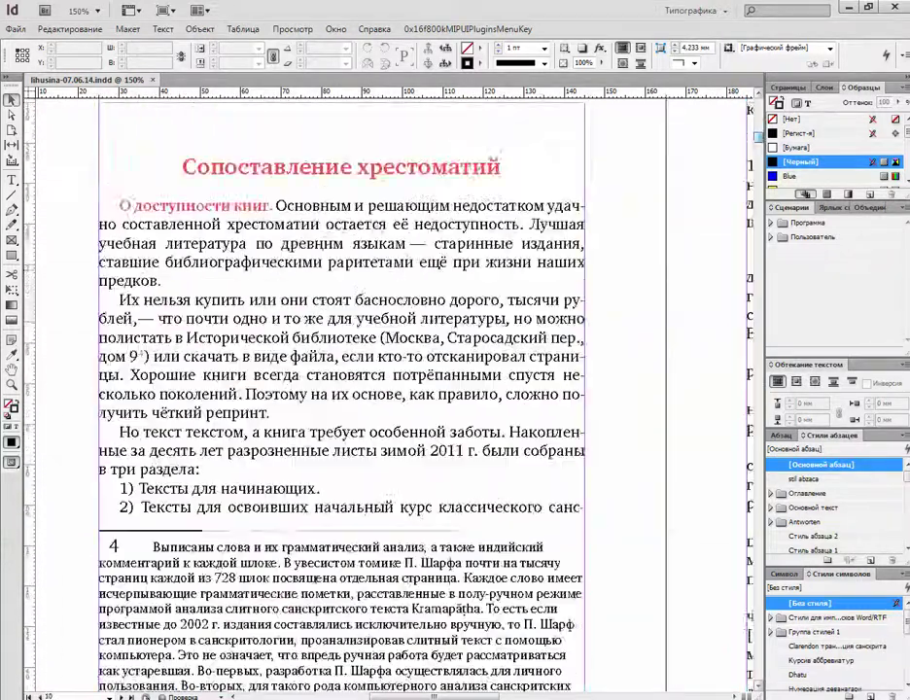
pyautogui.scroll(-20, 110, 459)
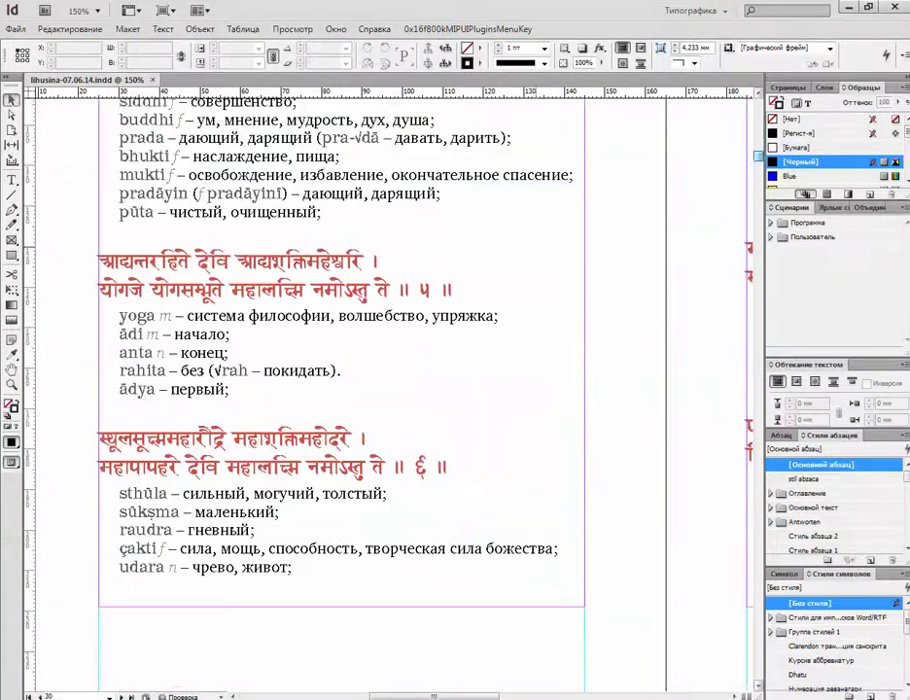
pyautogui.scroll(1, 389, 389)
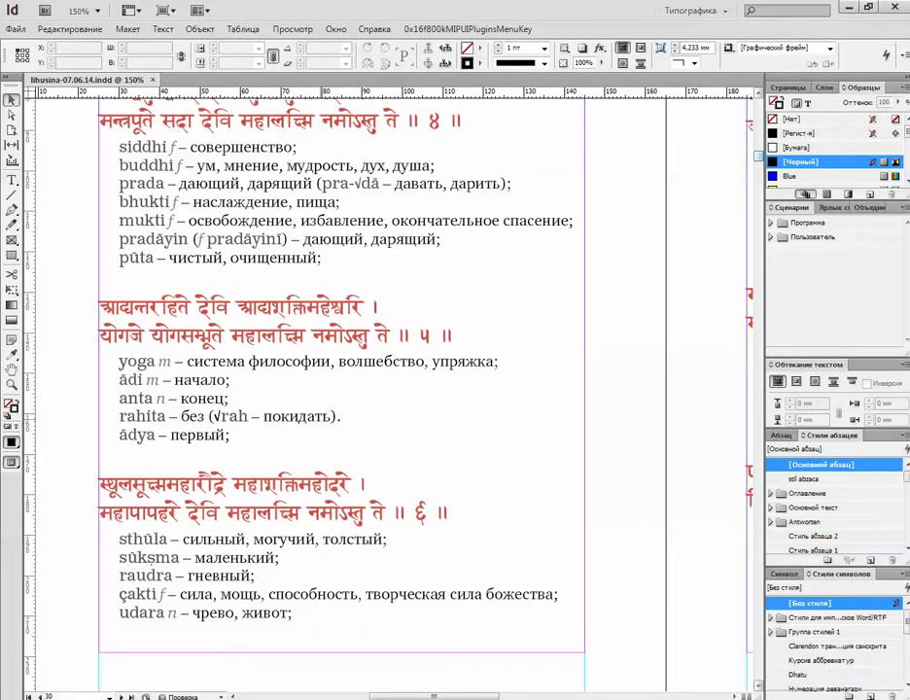
pyautogui.scroll(1, 341, 389)
pyautogui.click(341, 389)
pyautogui.scroll(5, 341, 389)
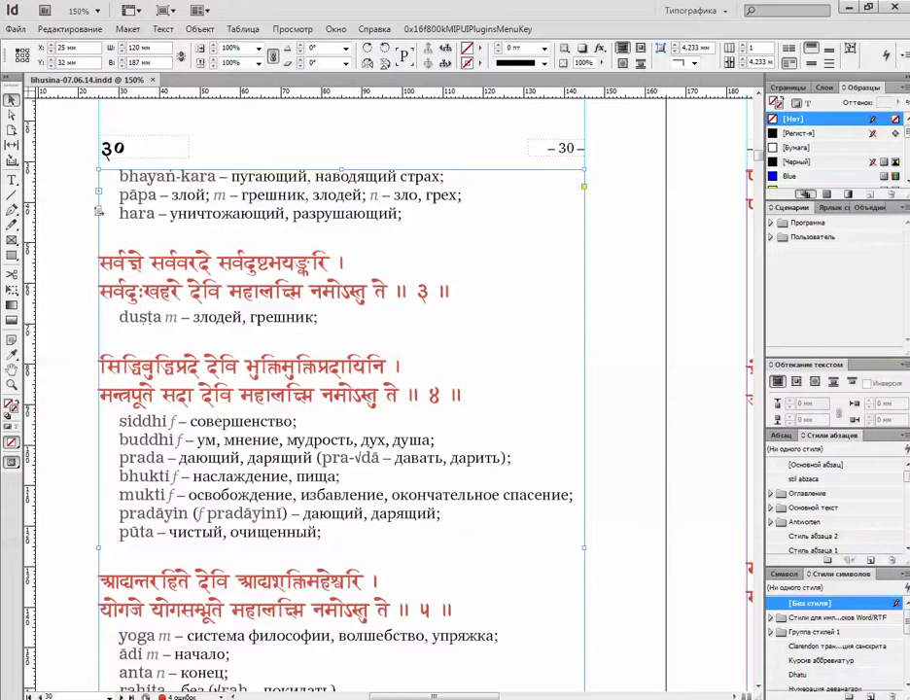
# Step: Copy the two-line red Sanskrit verse numbered ४ on page 30 as text
pyautogui.press('t')
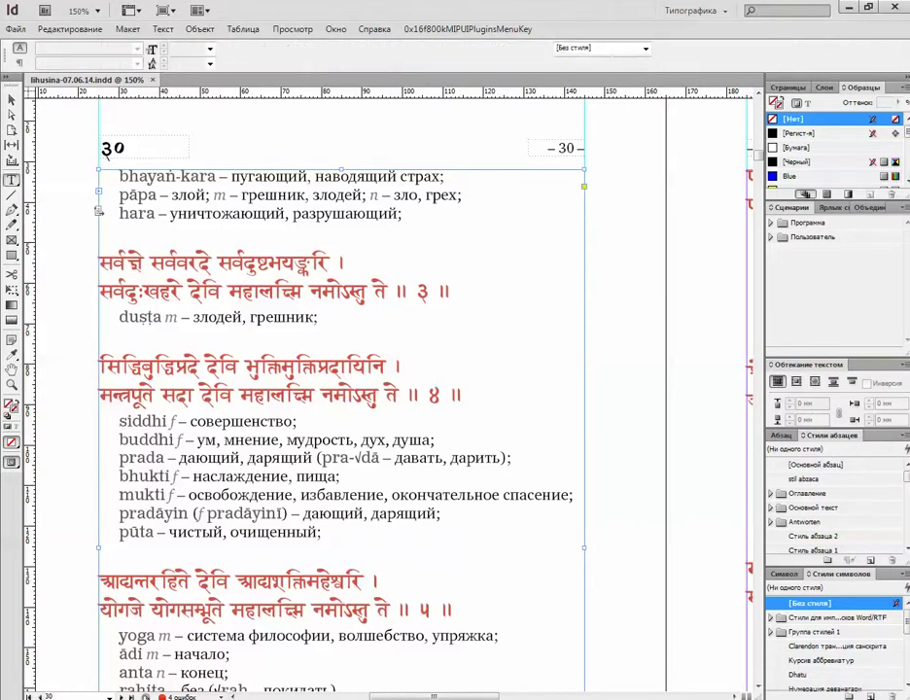
pyautogui.click(171, 213)
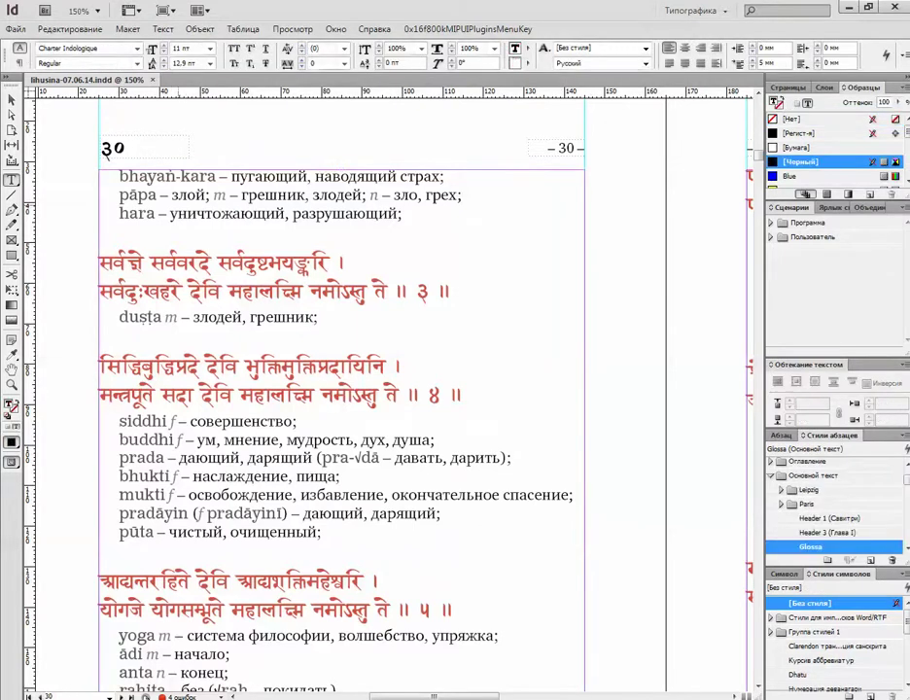
pyautogui.scroll(-2, 171, 215)
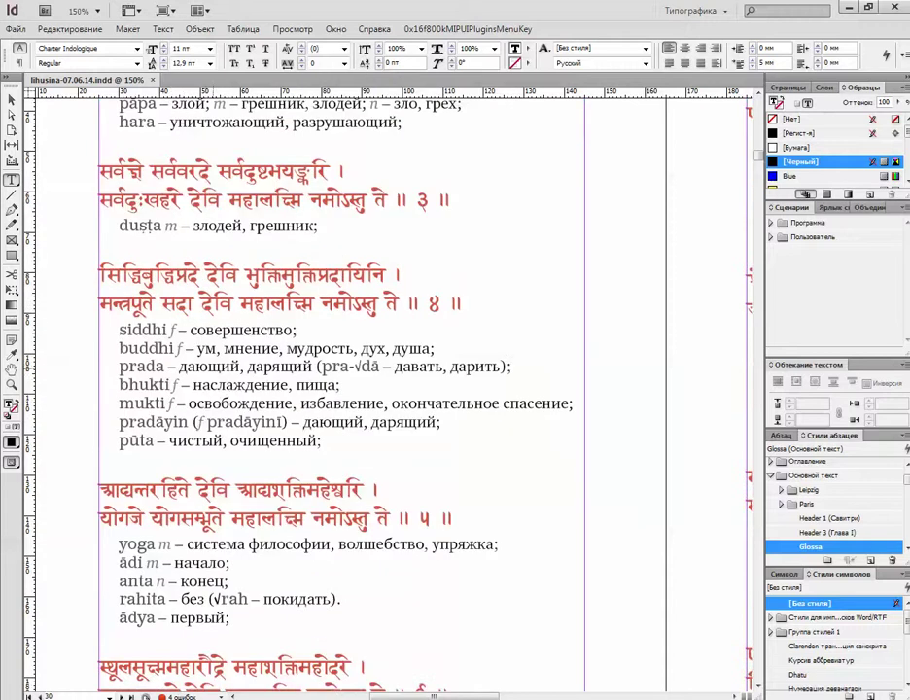
pyautogui.moveTo(100, 276); pyautogui.dragTo(462, 305)
pyautogui.hotkey('ctrl', 'c')
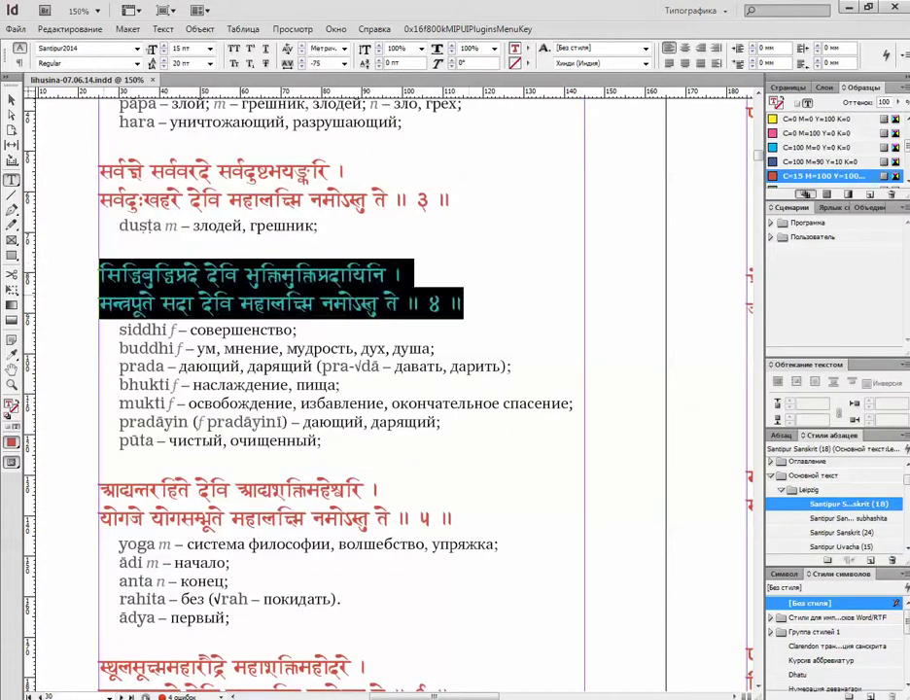
# Step: Switch to EmEditor and paste the copied verse into the empty untitled document
pyautogui.press('super')
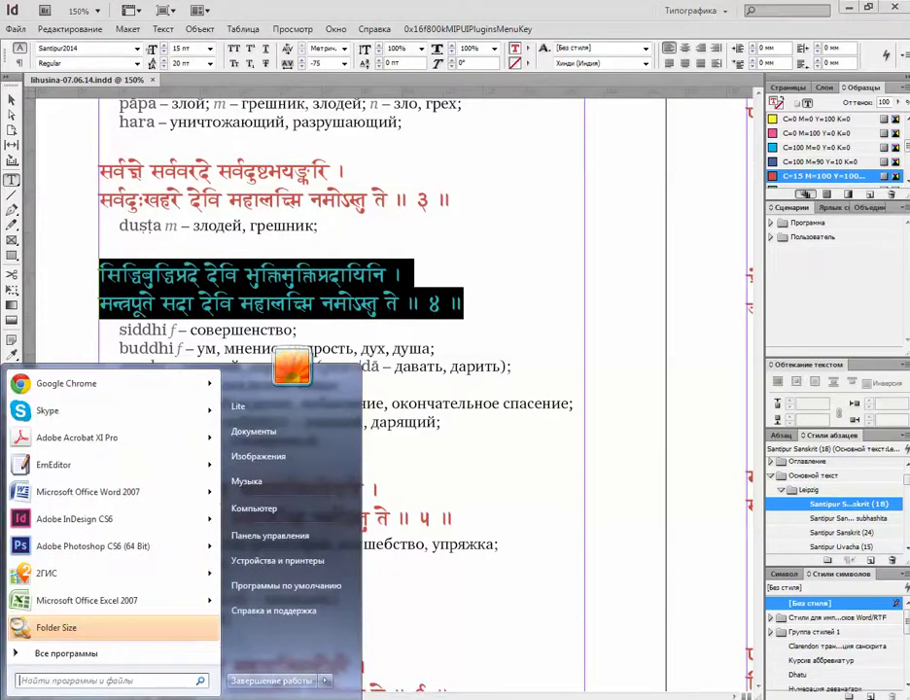
pyautogui.click(78, 465)
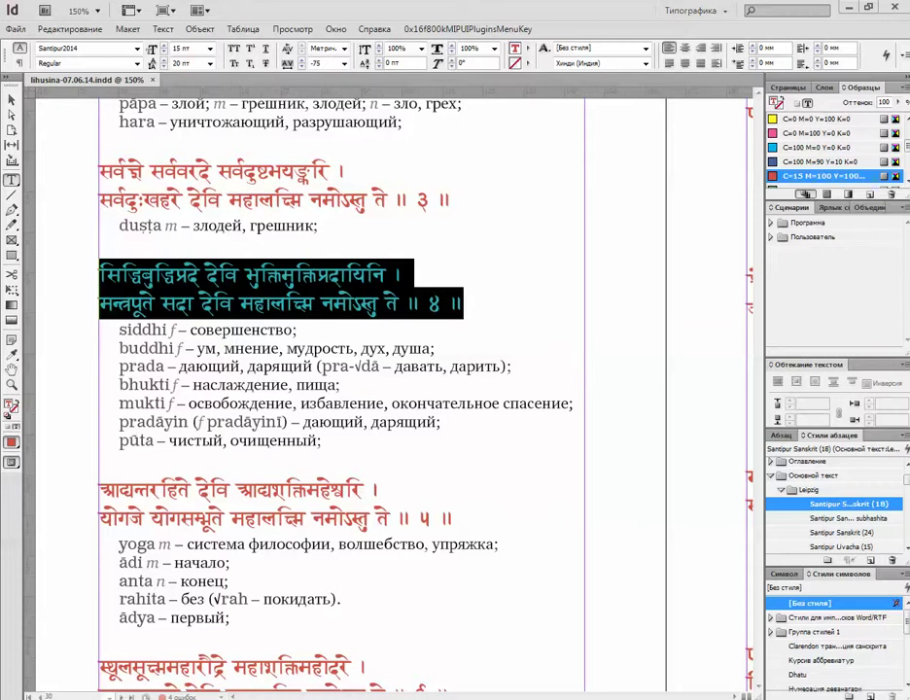
pyautogui.hotkey('alt', 'Tab')
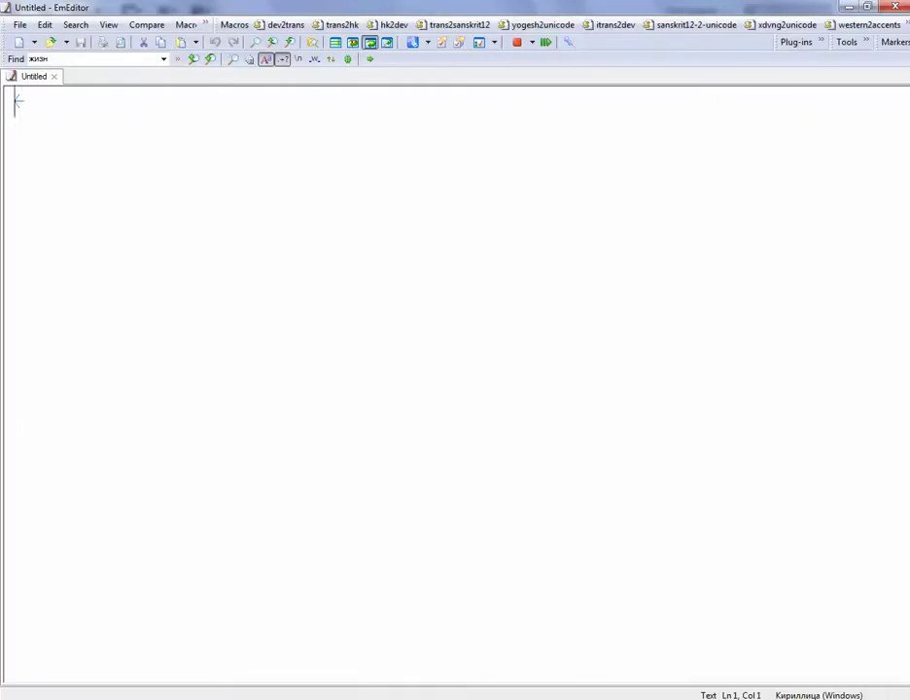
pyautogui.hotkey('ctrl', 'v')
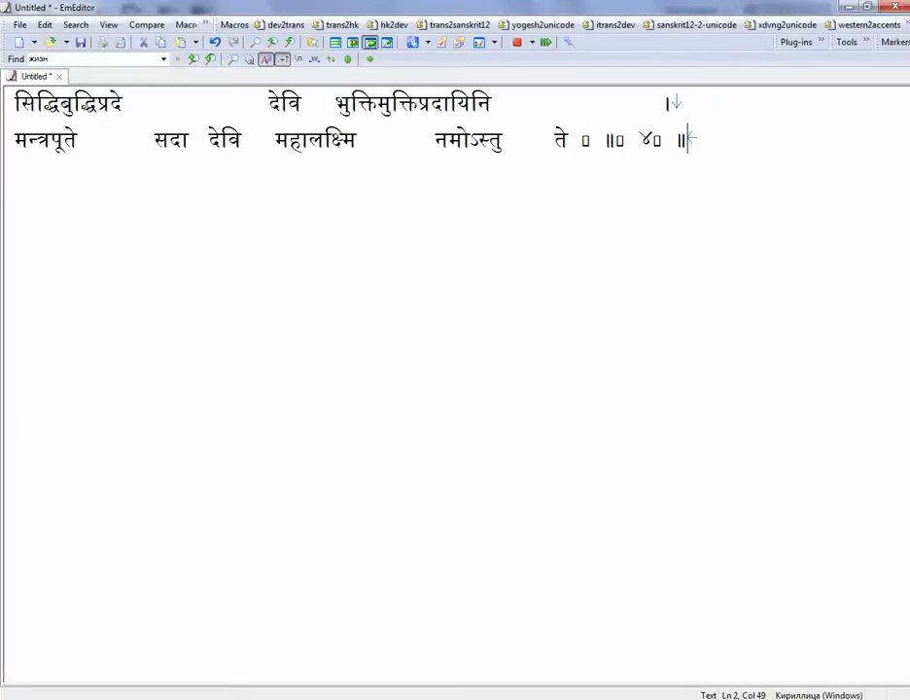
# Step: Return to InDesign, place the text cursor in the "mukti" gloss and look over the verses on page 30
pyautogui.hotkey('alt', 'Tab')
pyautogui.click(332, 441)
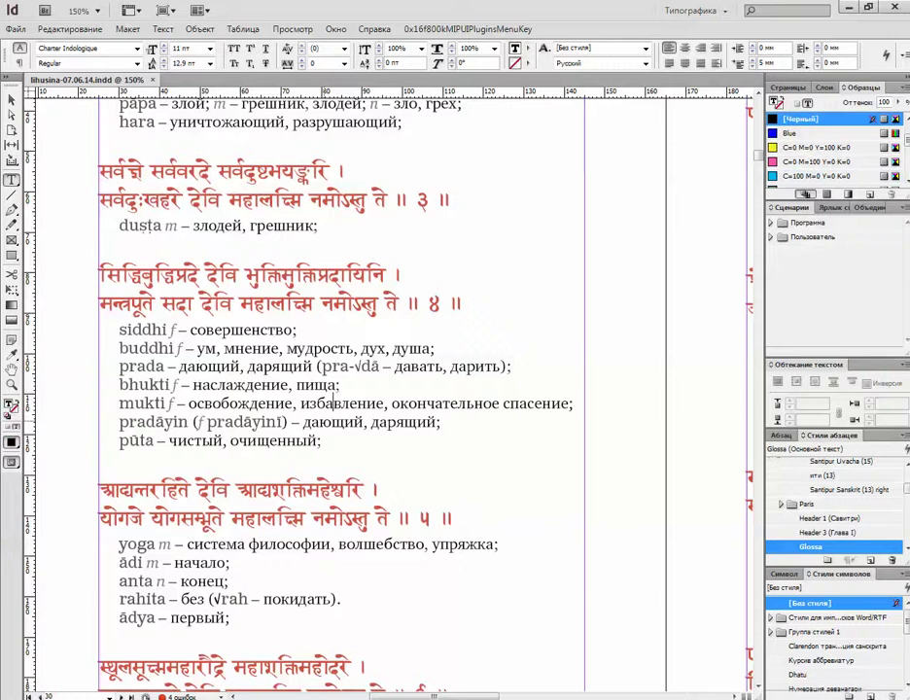
pyautogui.scroll(-3, 335, 403)
pyautogui.scroll(-4, 336, 402)
pyautogui.scroll(10, 336, 403)
pyautogui.scroll(-2, 334, 494)
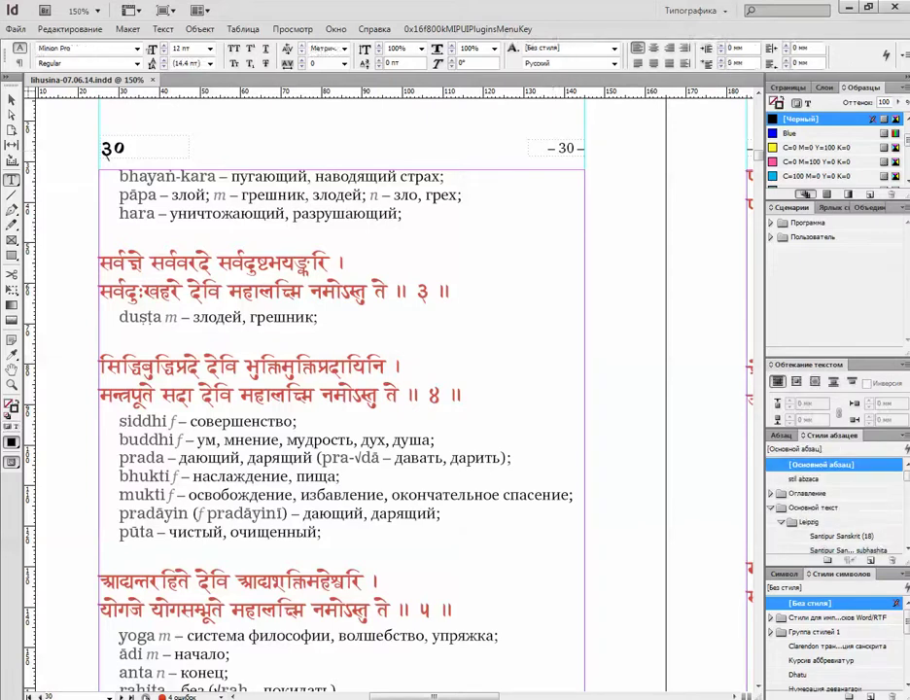
# Step: Show the page thumbnails, enlarge their area and open the A-Шаблон master spread to view its page-number markers
pyautogui.press('Escape')
pyautogui.press('F12')
pyautogui.moveTo(837, 201); pyautogui.dragTo(836, 284)
pyautogui.moveTo(907, 167)
pyautogui.mouseDown()
pyautogui.moveTo(906, 197)
pyautogui.moveTo(906, 158)
pyautogui.mouseUp()
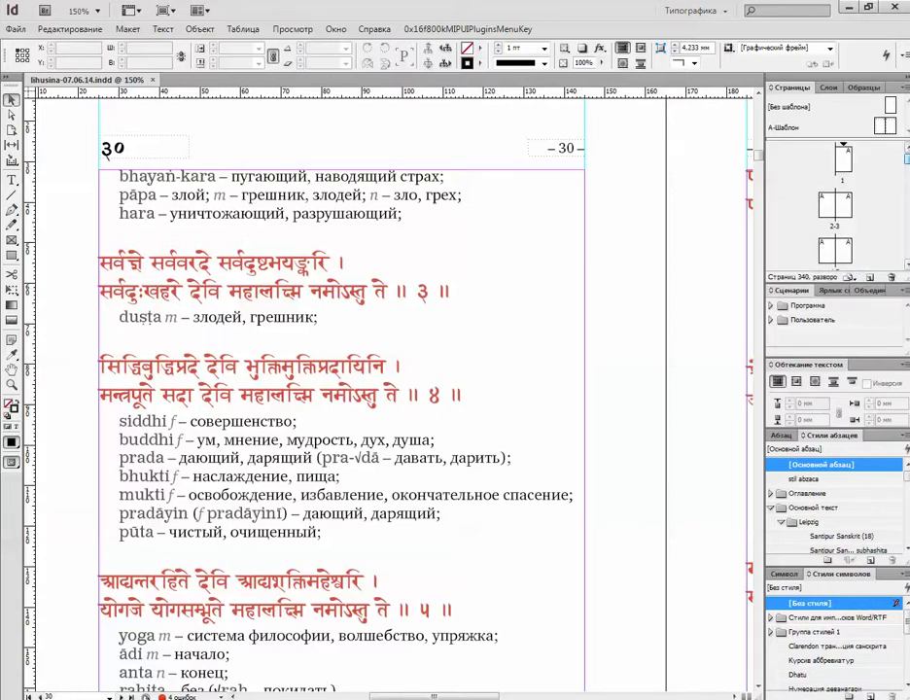
pyautogui.doubleClick(880, 126)
pyautogui.doubleClick(890, 127)
pyautogui.hscroll(-5, 389, 389)
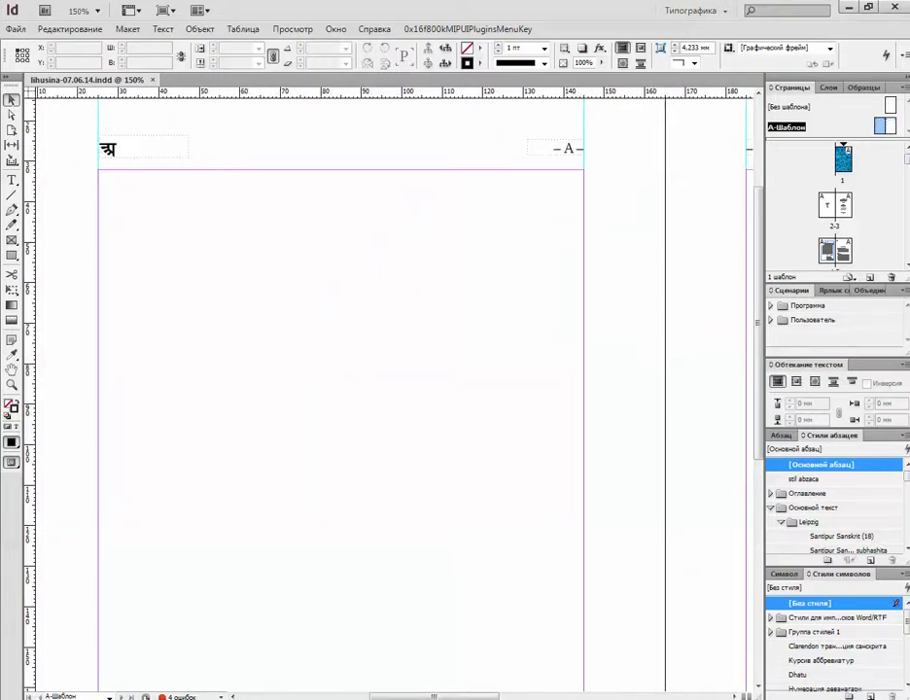
# Step: Open page 3 and view the title page down to the publisher's imprint
pyautogui.click(891, 106)
pyautogui.doubleClick(844, 205)
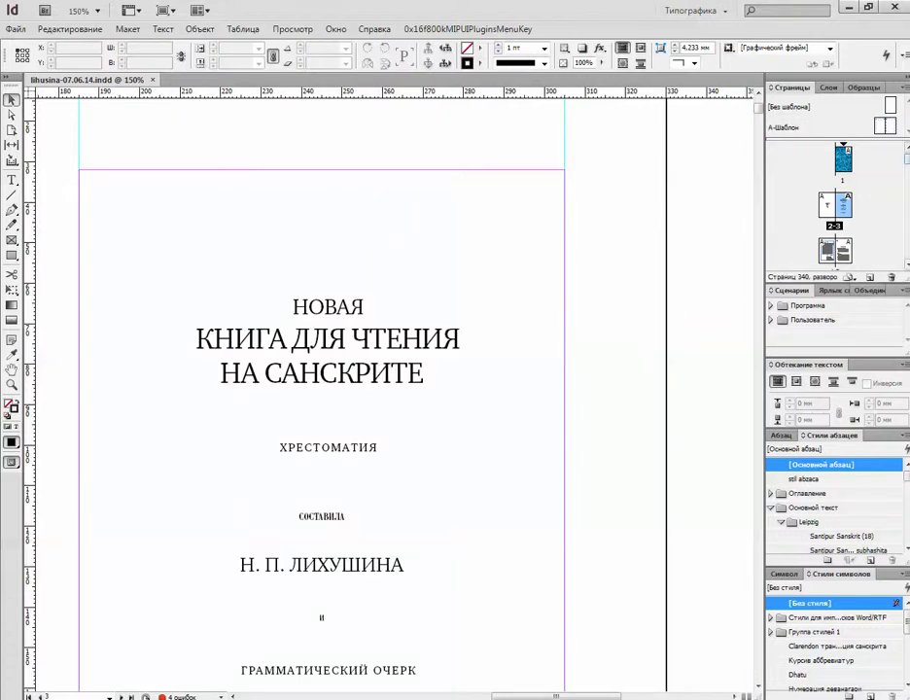
pyautogui.scroll(-10, 389, 389)
# Step: Open page 156 from the page thumbnails and view its verses and glosses
pyautogui.moveTo(907, 158); pyautogui.dragTo(907, 202)
pyautogui.click(827, 194)
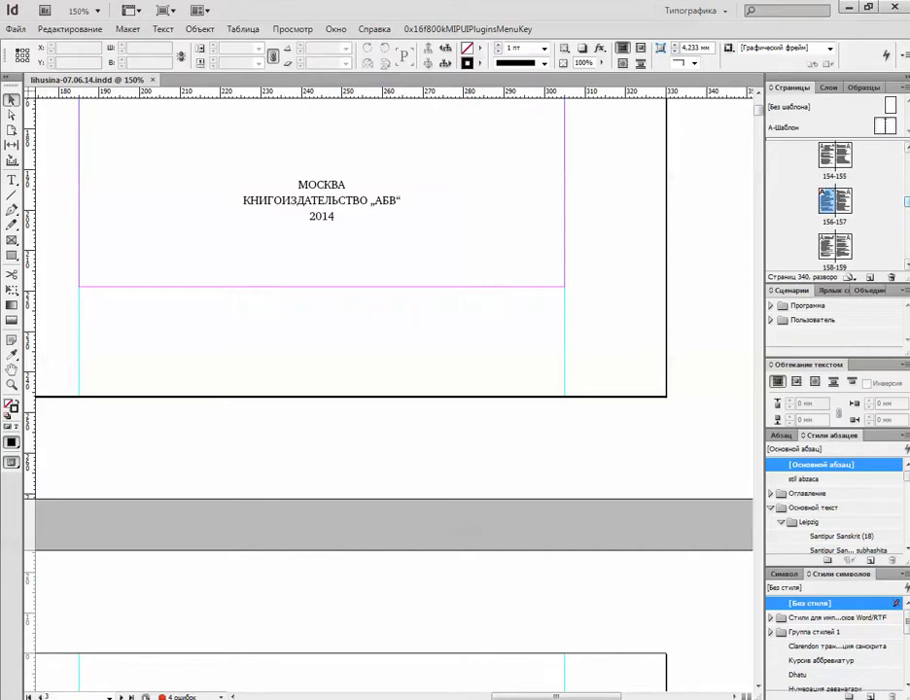
pyautogui.doubleClick(827, 201)
pyautogui.scroll(7, 389, 389)
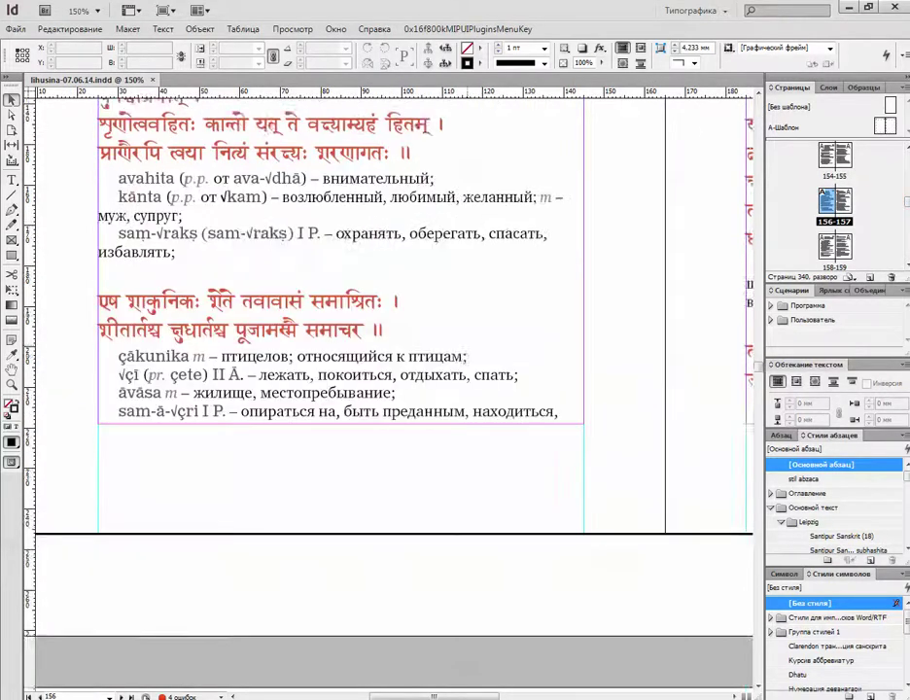
pyautogui.scroll(1, 389, 389)
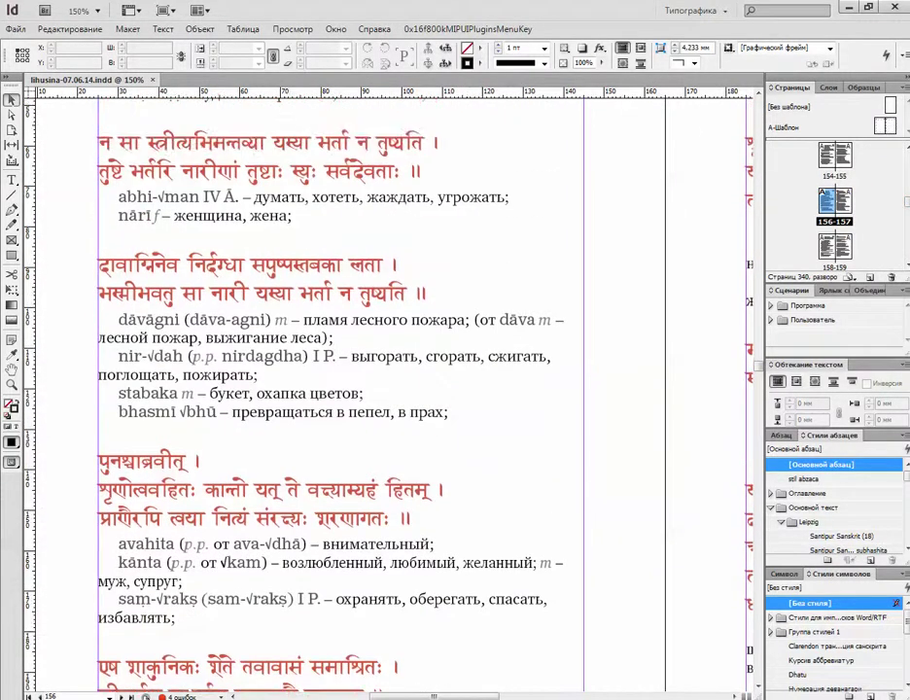
# Step: Place the text cursor in the "p.p." abbreviation of the "nir-√dah" gloss to check its character style
pyautogui.press('t')
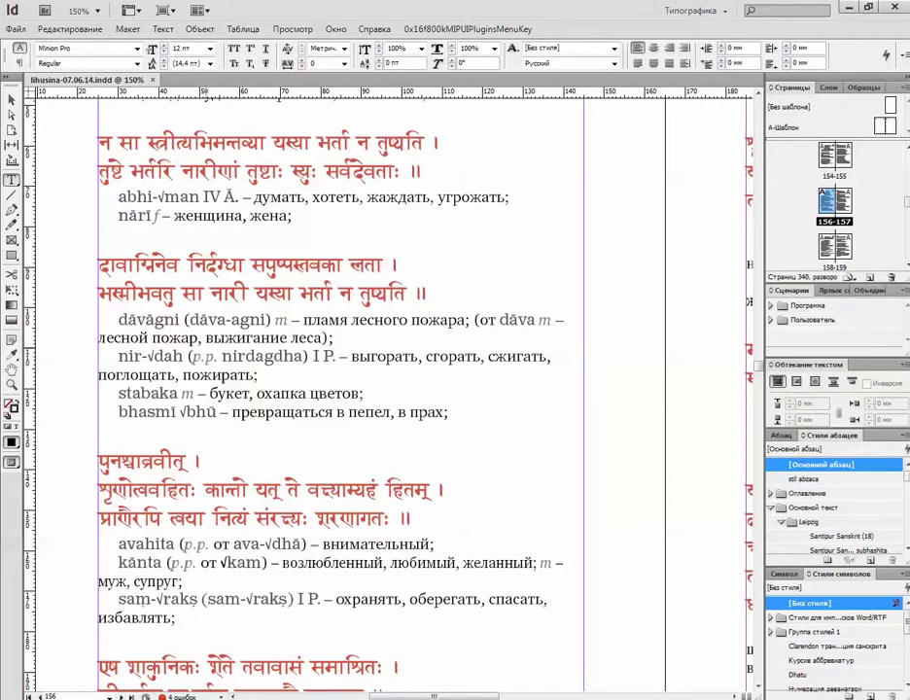
pyautogui.click(157, 216)
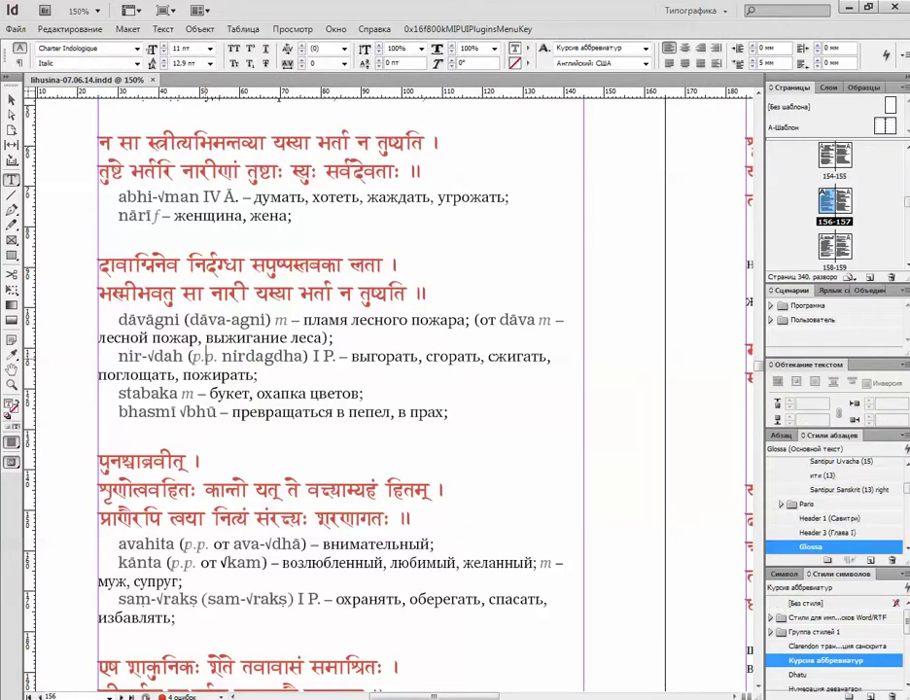
pyautogui.scroll(-4, 350, 389)
pyautogui.scroll(-1, 350, 389)
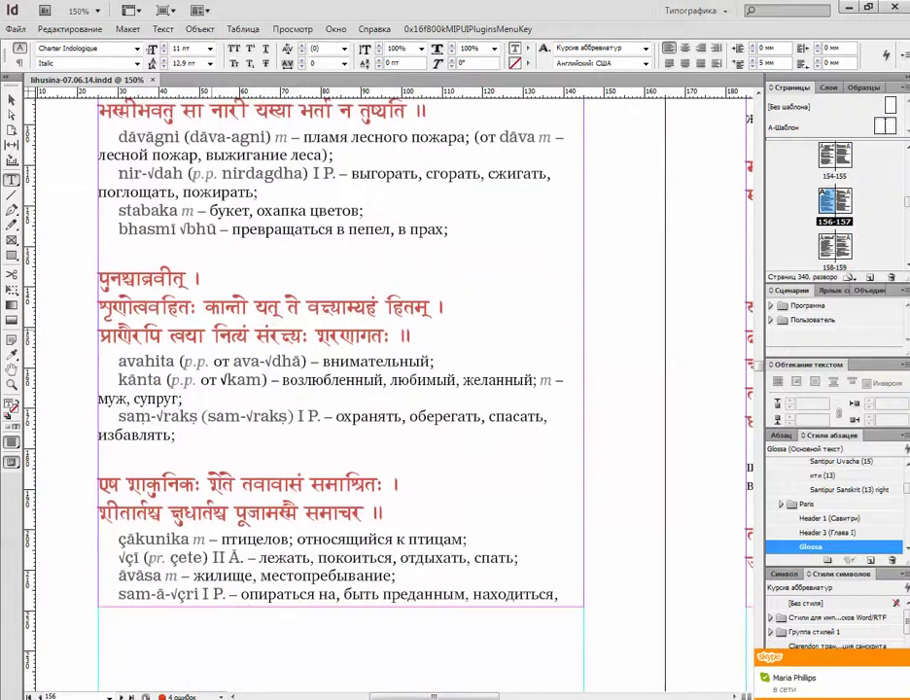
pyautogui.scroll(1, 350, 389)
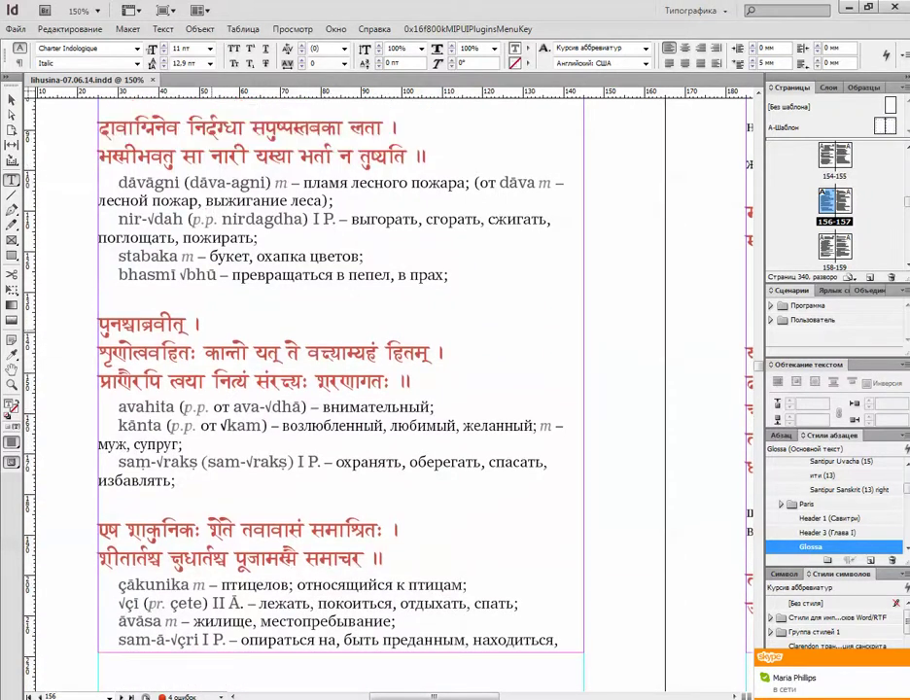
# Step: Compare the layout of facing pages 156 and 157 at several magnifications, including their page numbers
pyautogui.hscroll(3, 350, 389)
pyautogui.hscroll(3, 389, 389)
pyautogui.scroll(7, 389, 389)
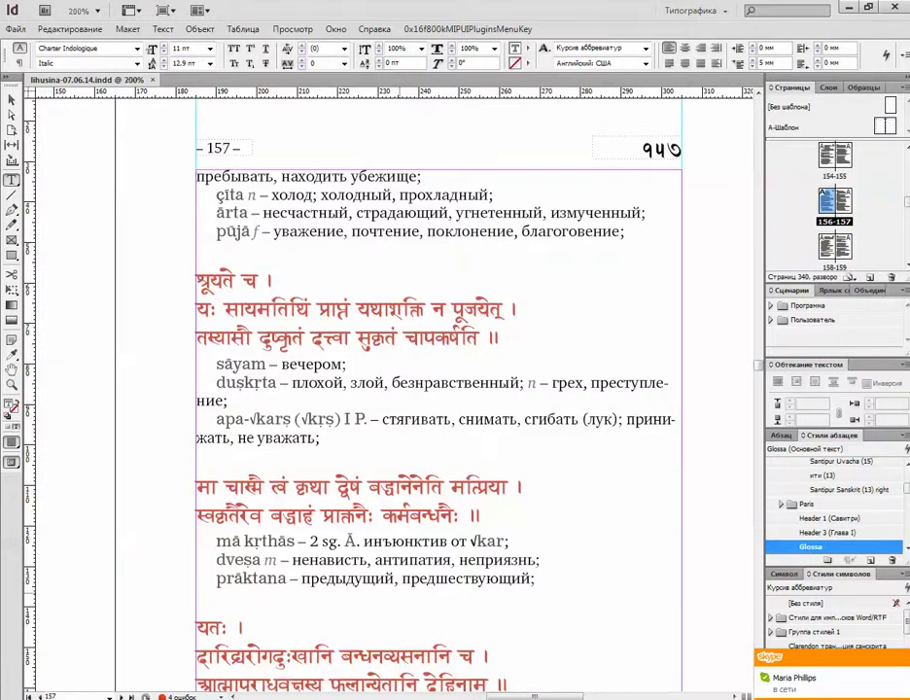
pyautogui.hotkey('ctrl', '=')
pyautogui.hotkey('ctrl', '=')
pyautogui.hotkey('ctrl', '-')
pyautogui.hotkey('ctrl', '-')
pyautogui.hotkey('ctrl', '-')
pyautogui.scroll(-1, 393, 396)
pyautogui.hscroll(-5, 392, 396)
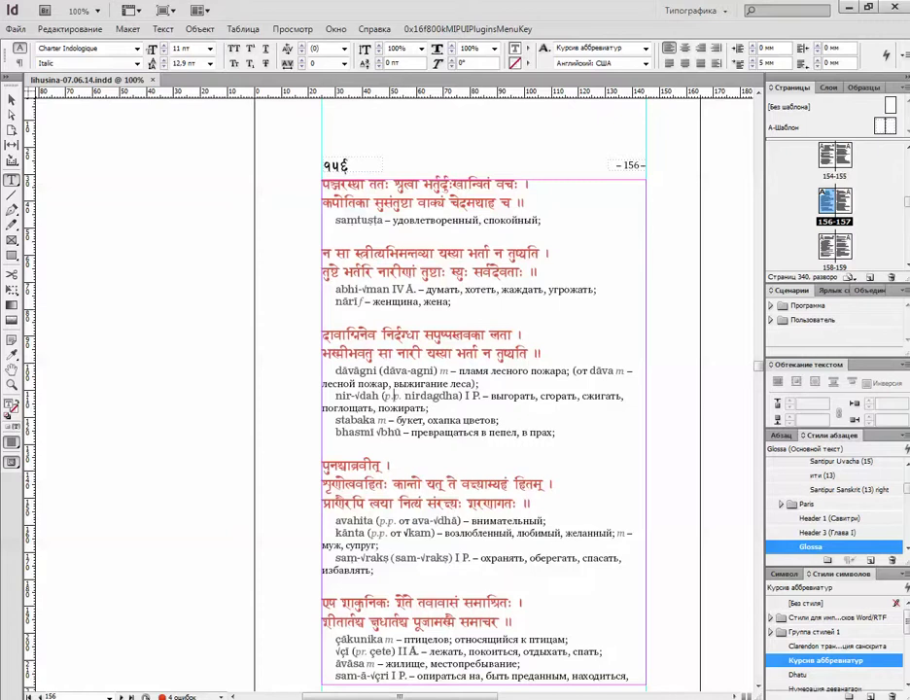
pyautogui.hscroll(4, 389, 389)
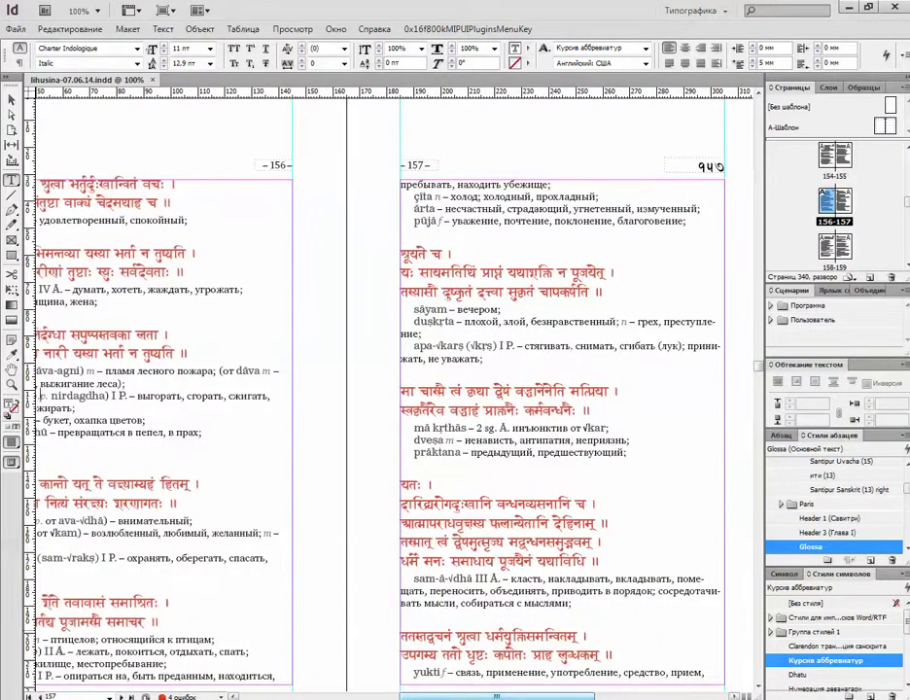
pyautogui.scroll(3, 389, 389)
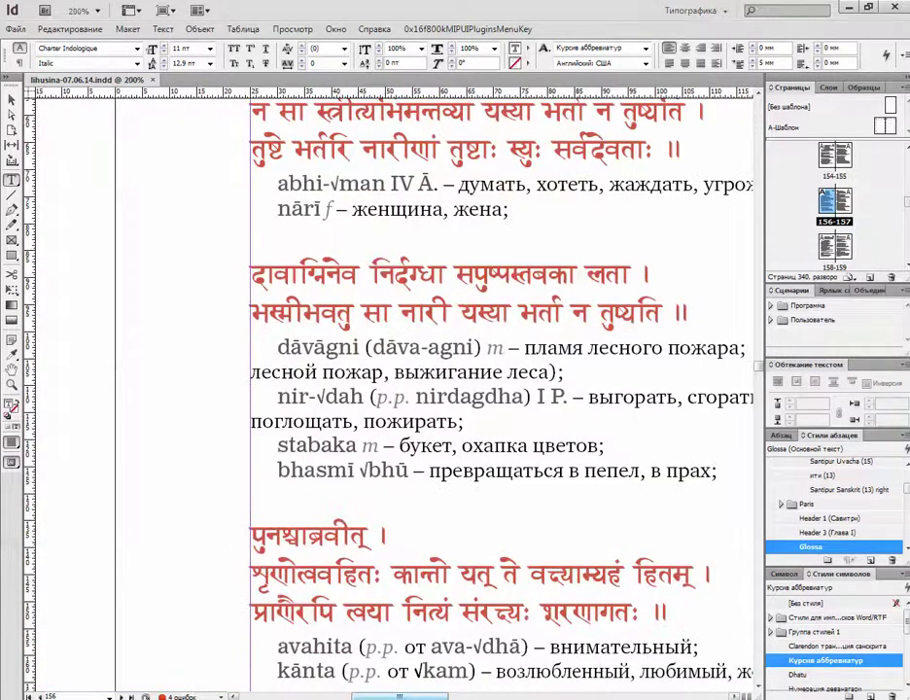
# Step: Check the style of the verse after "यतः" on page 157 and select the gloss word "prāktana"
pyautogui.hscroll(10, 392, 397)
pyautogui.scroll(2, 389, 389)
pyautogui.scroll(-5, 389, 389)
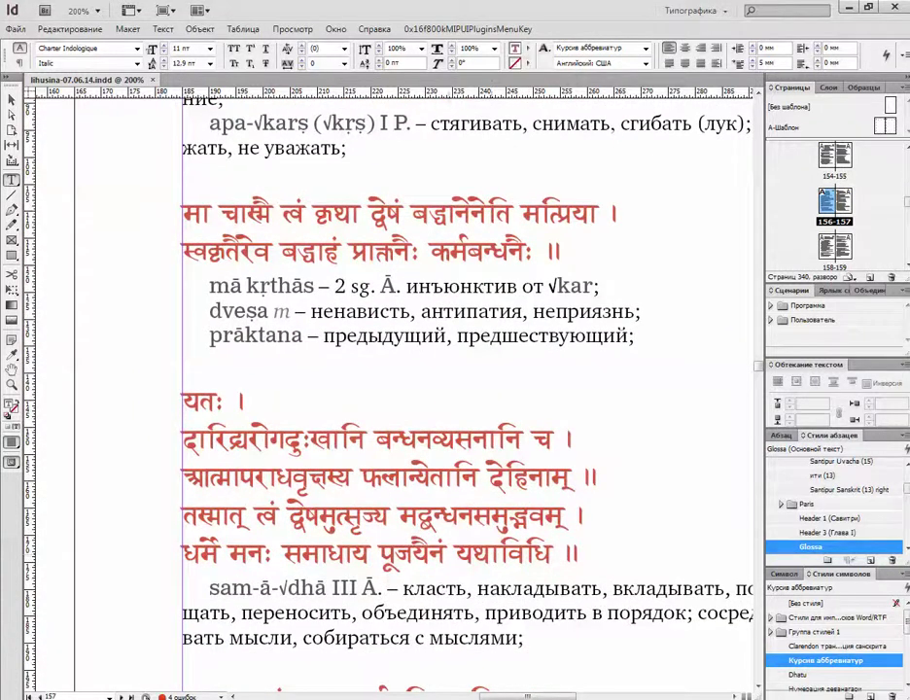
pyautogui.scroll(-1, 433, 428)
pyautogui.click(433, 428)
pyautogui.scroll(-2, 433, 389)
pyautogui.scroll(5, 432, 389)
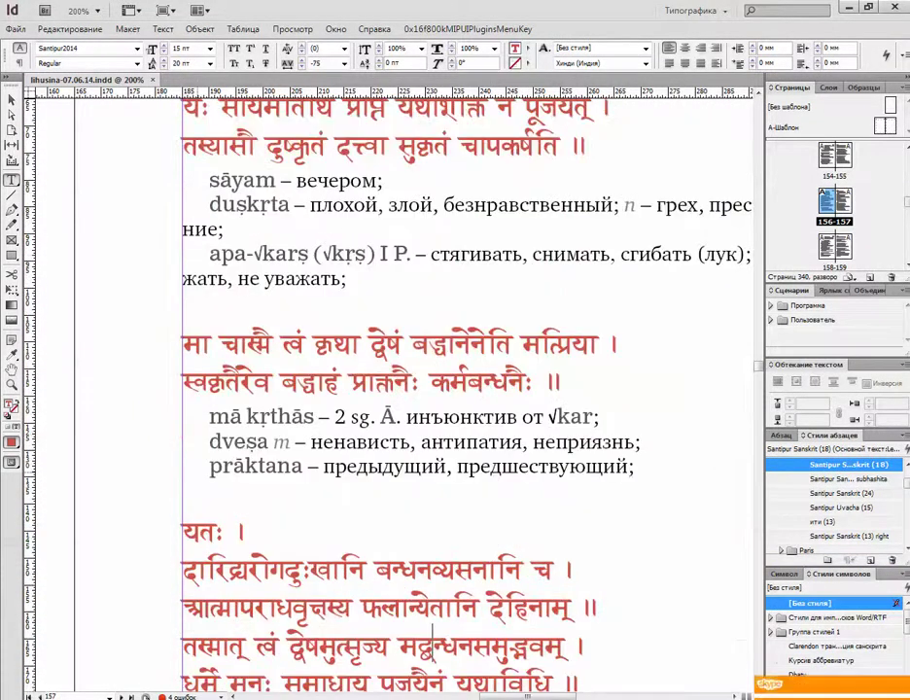
pyautogui.moveTo(210, 467); pyautogui.dragTo(307, 467)
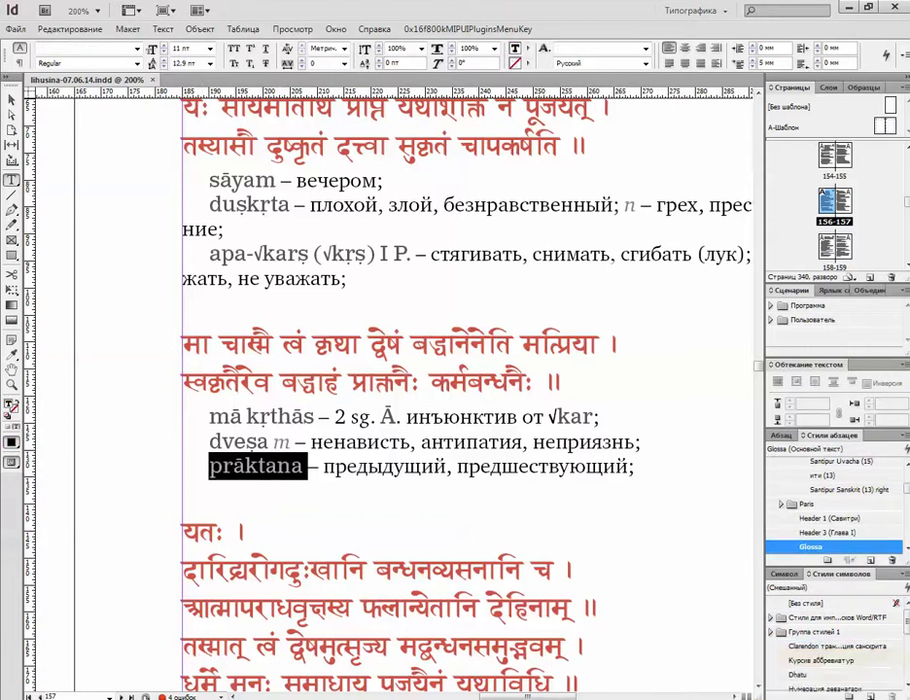
# Step: Apply the character style "Clarendon транслитерация санскрита" to the selected gloss word "prāktana"
pyautogui.click(907, 685)
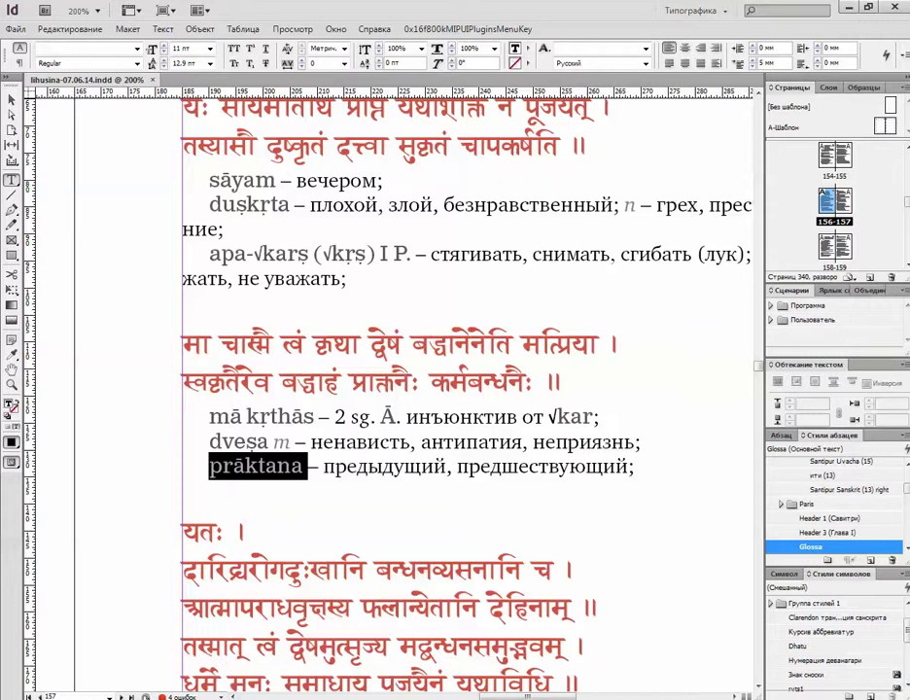
pyautogui.click(825, 632)
pyautogui.click(825, 618)
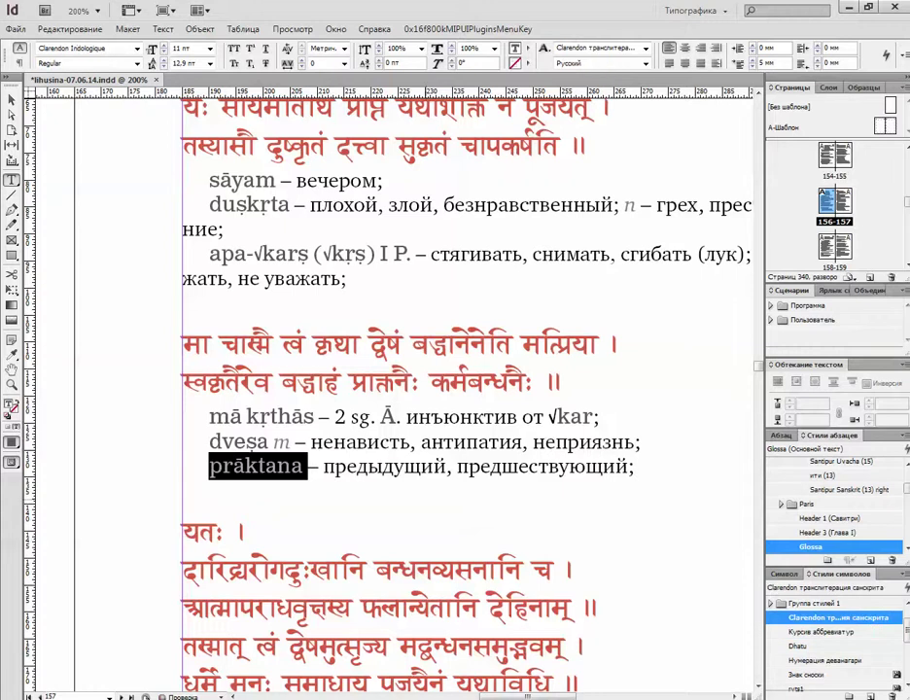
# Step: Try the Clarendon transliteration style on the translation "предыдущий, предшествующий;" and undo it
pyautogui.moveTo(324, 468); pyautogui.dragTo(637, 468)
pyautogui.click(837, 646)
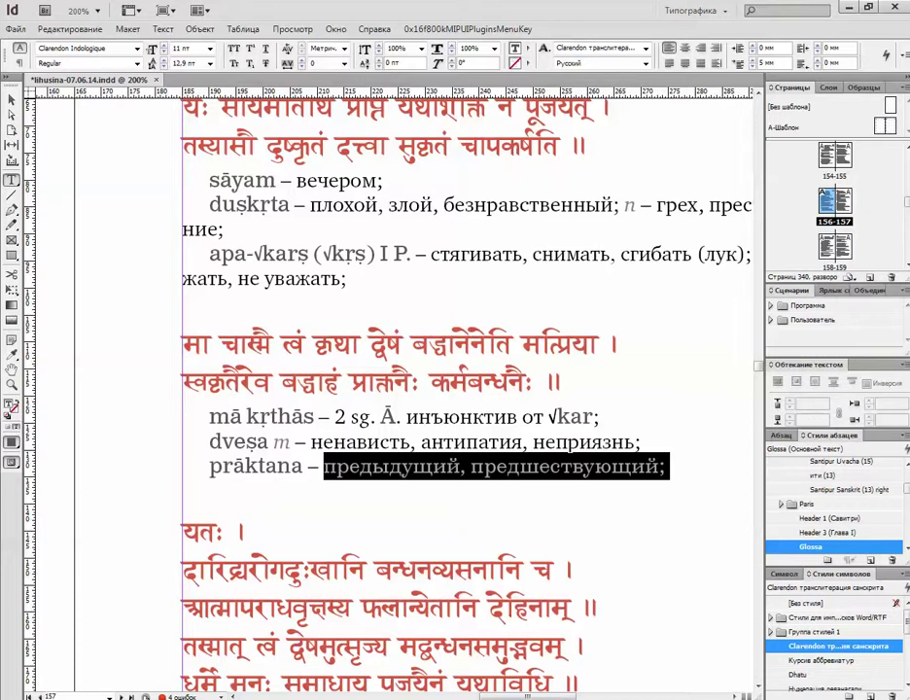
pyautogui.hotkey('ctrl', 'z')
pyautogui.click(511, 442)
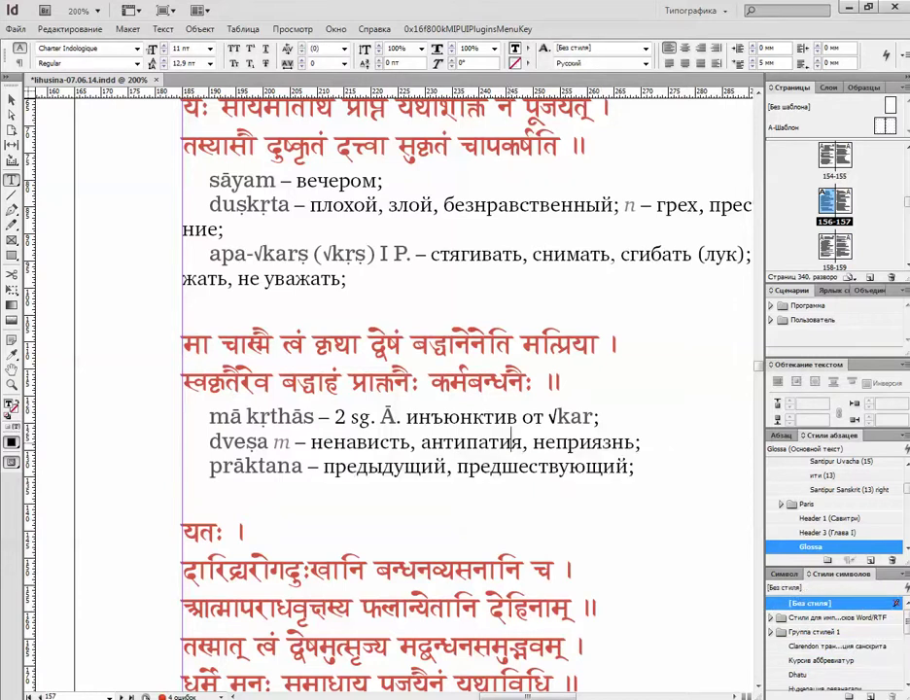
# Step: Apply the character style "Курсив аббревиатур" to the abbreviation "2 sg." in the "mā kṛthās" gloss
pyautogui.moveTo(335, 417); pyautogui.dragTo(376, 417)
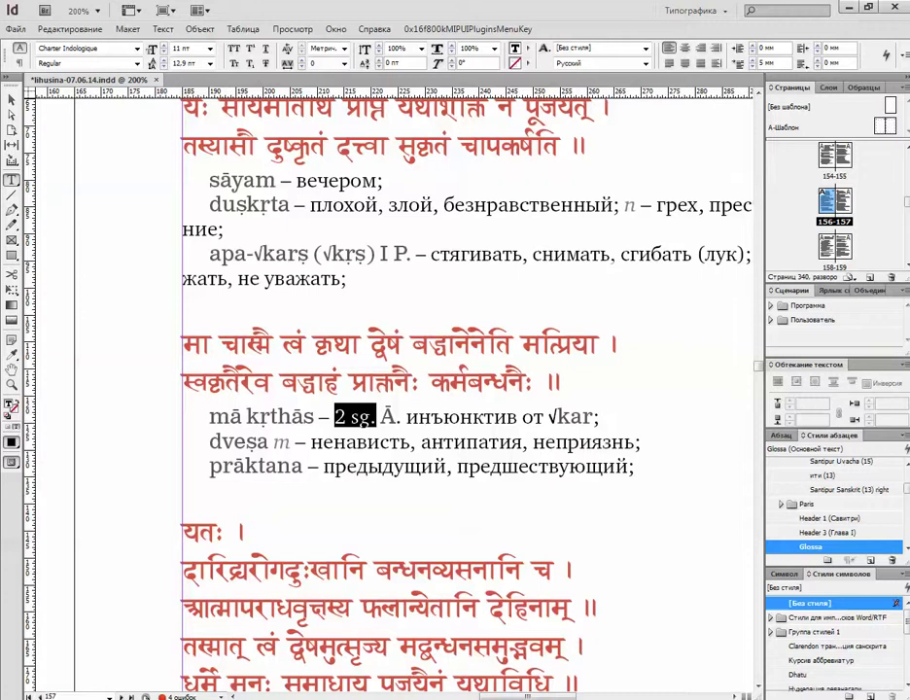
pyautogui.click(822, 660)
pyautogui.click(444, 468)
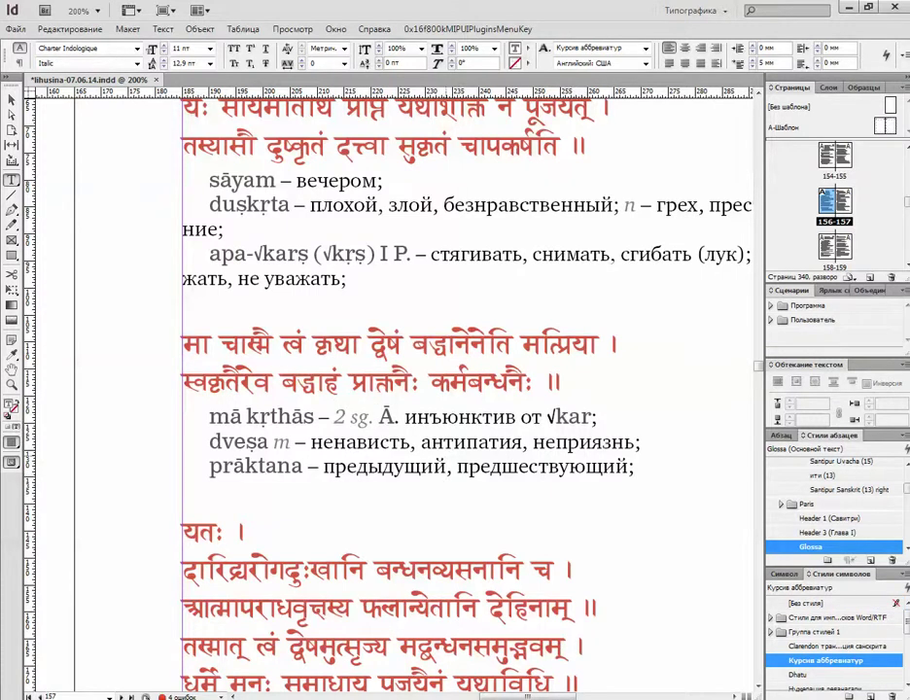
# Step: Copy the word "किं" from the verse beginning "भद्र" on page 158
pyautogui.scroll(1, 443, 468)
pyautogui.scroll(4, 467, 389)
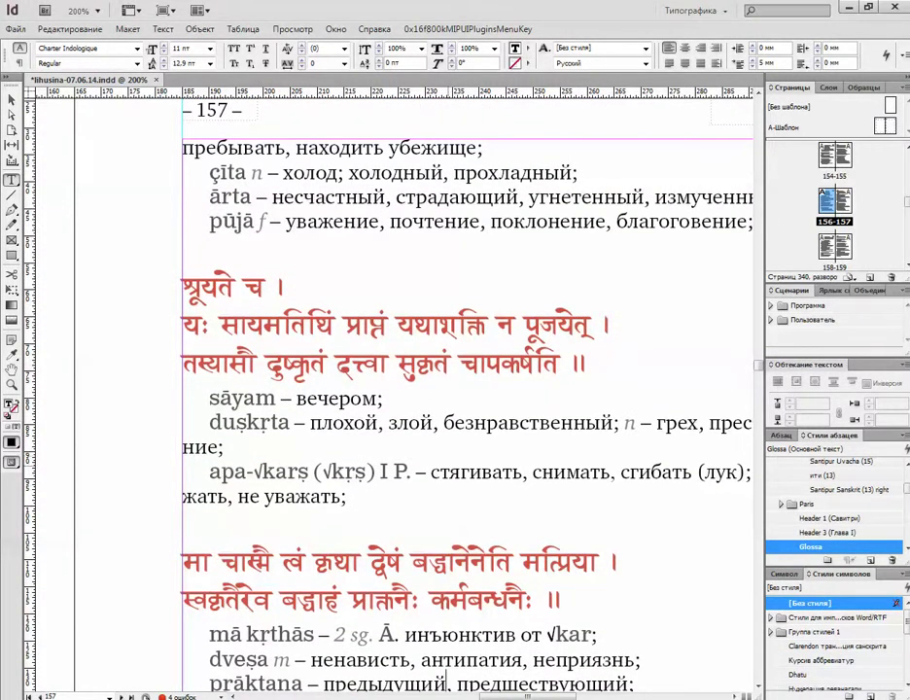
pyautogui.scroll(-20, 389, 389)
pyautogui.scroll(-15, 389, 389)
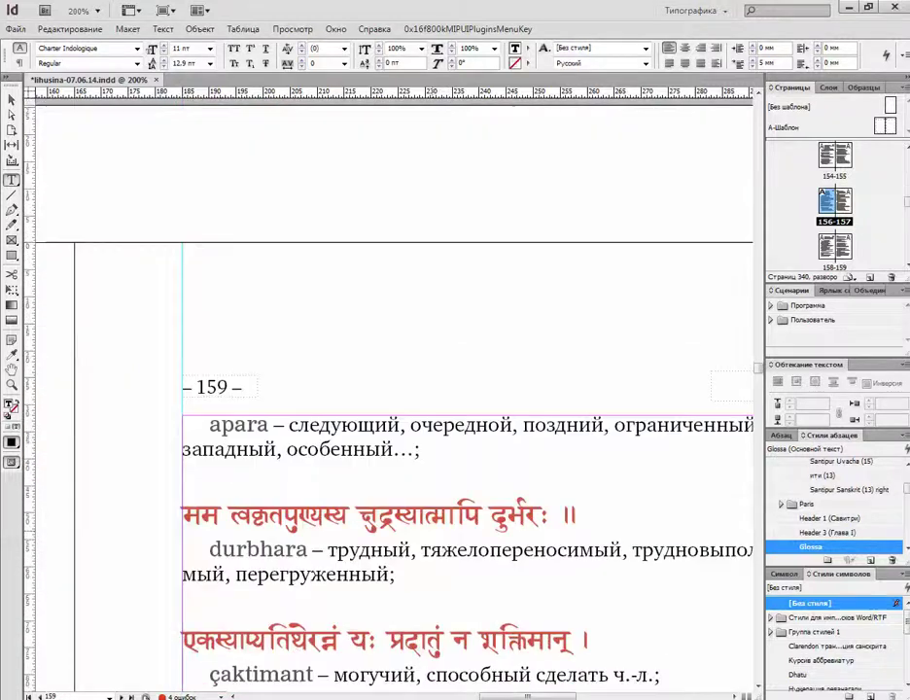
pyautogui.moveTo(528, 697); pyautogui.dragTo(423, 696)
pyautogui.scroll(4, 399, 389)
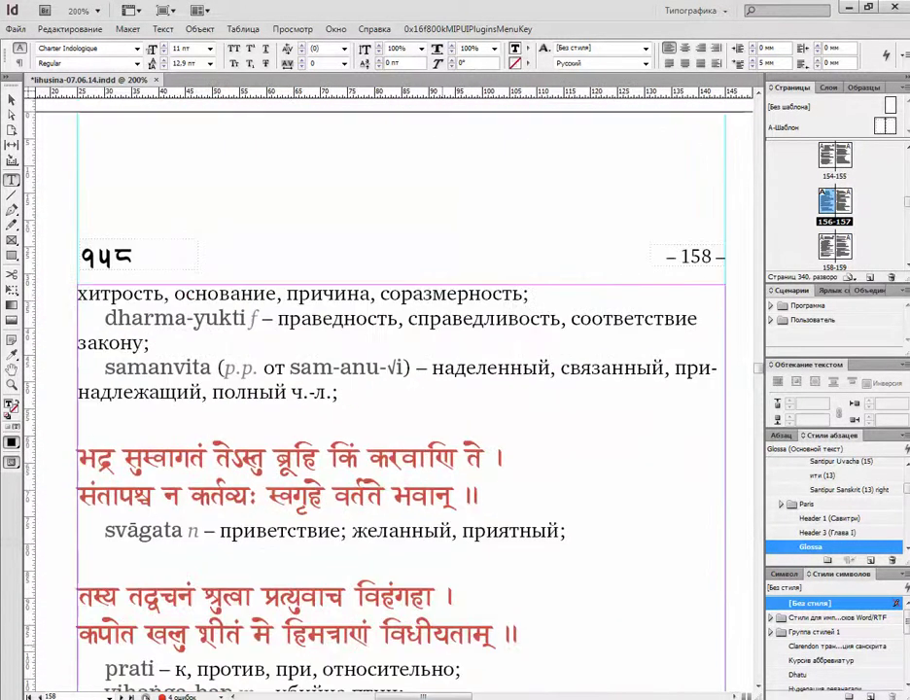
pyautogui.scroll(-3, 389, 389)
pyautogui.click(275, 324)
pyautogui.doubleClick(292, 327)
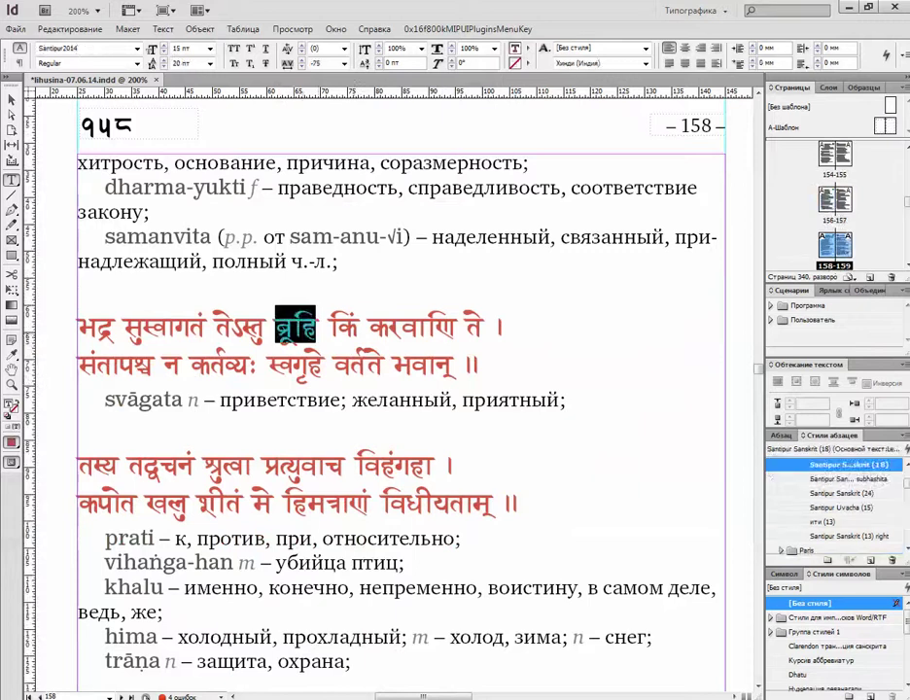
pyautogui.doubleClick(343, 326)
pyautogui.hotkey('ctrl', 'c')
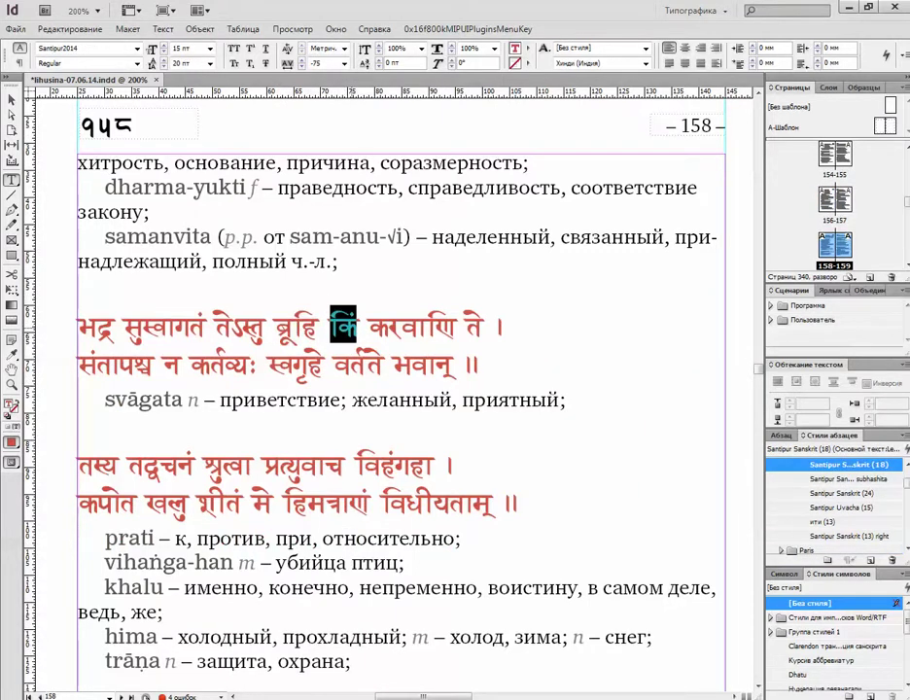
# Step: Search for the copied Devanagari text within the selected fragment
pyautogui.hotkey('ctrl', 'f')
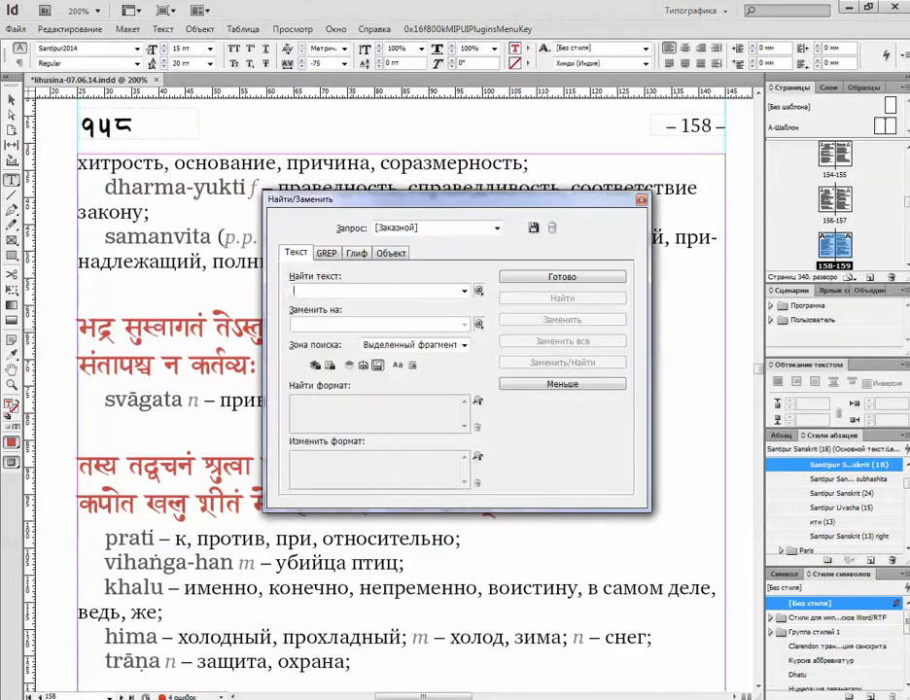
pyautogui.hotkey('ctrl', 'v')
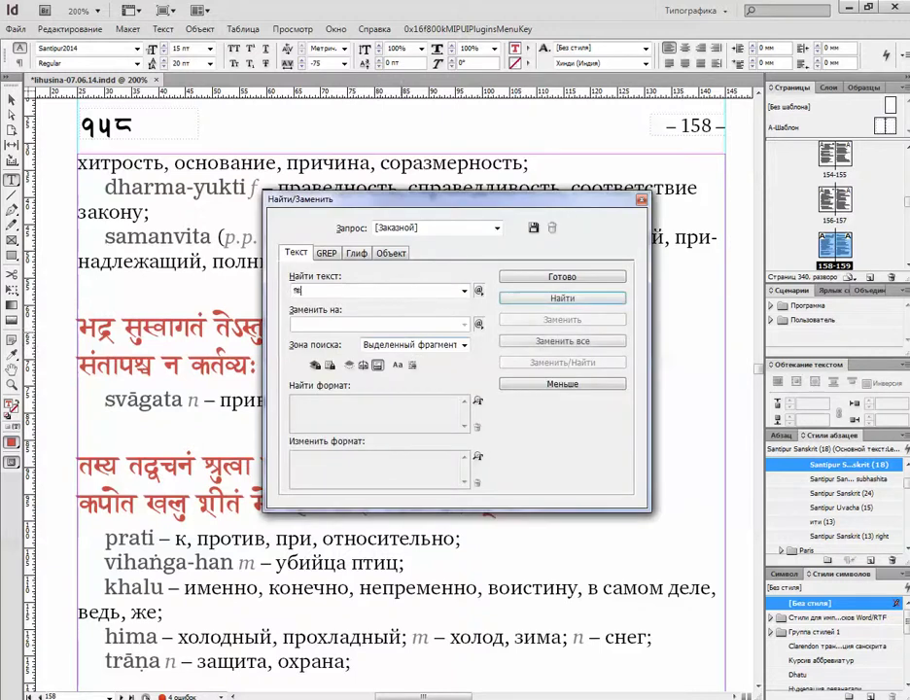
pyautogui.press('Return')
pyautogui.press('Return')
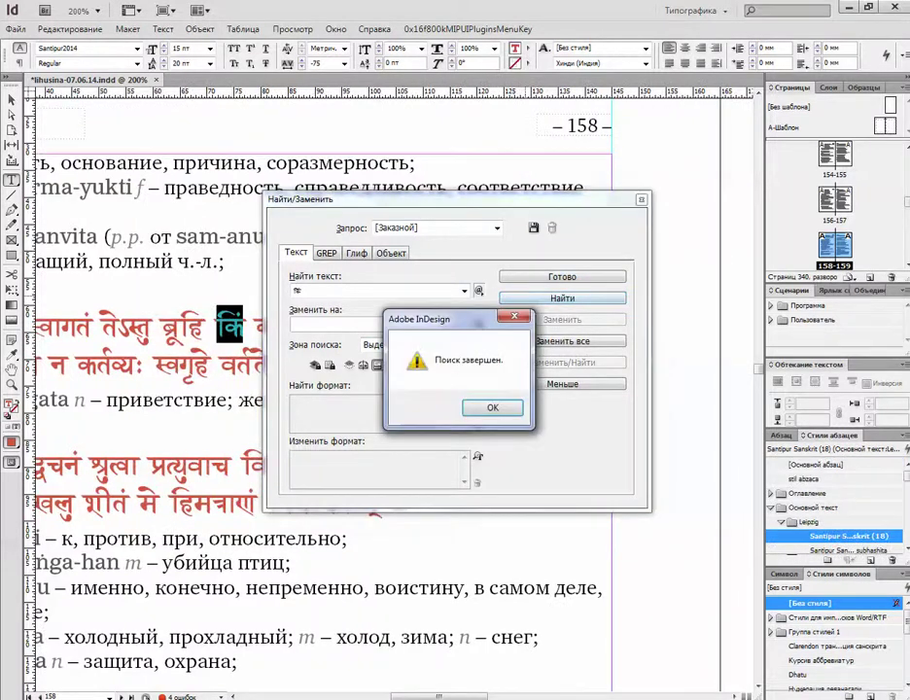
pyautogui.press('Return')
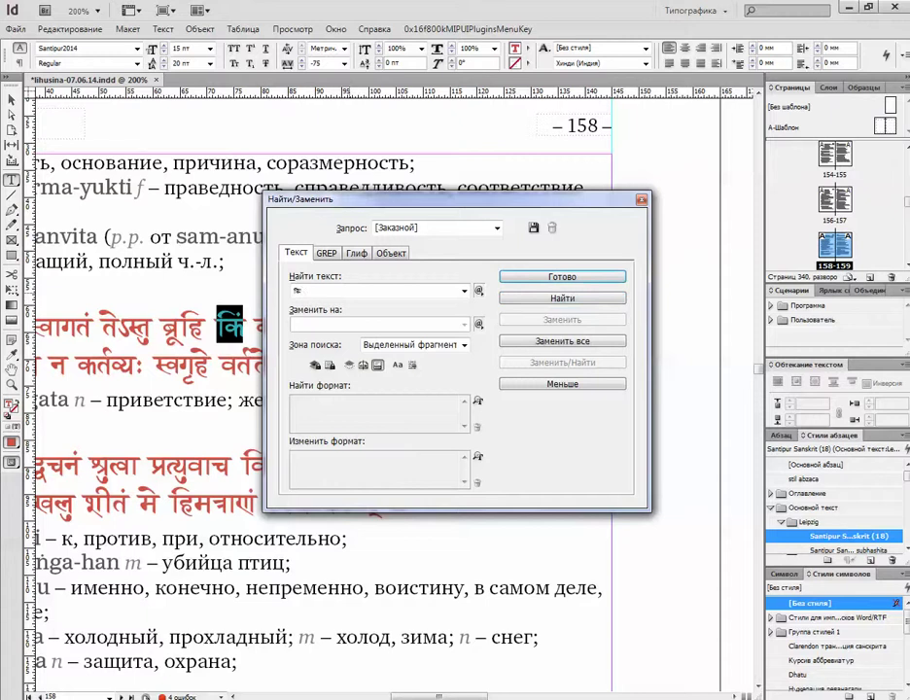
pyautogui.press('Return')
pyautogui.press('Return')
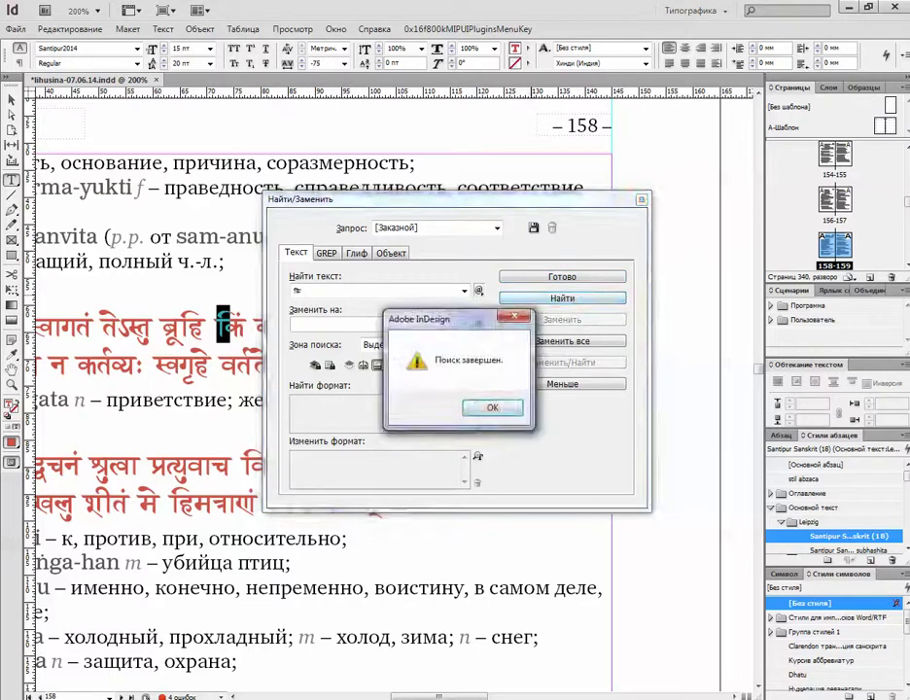
pyautogui.press('Return')
# Step: Set the search scope to "Документ", go through successive matches of the Devanagari text up to page 167, and close the search
pyautogui.click(208, 365)
pyautogui.click(464, 346)
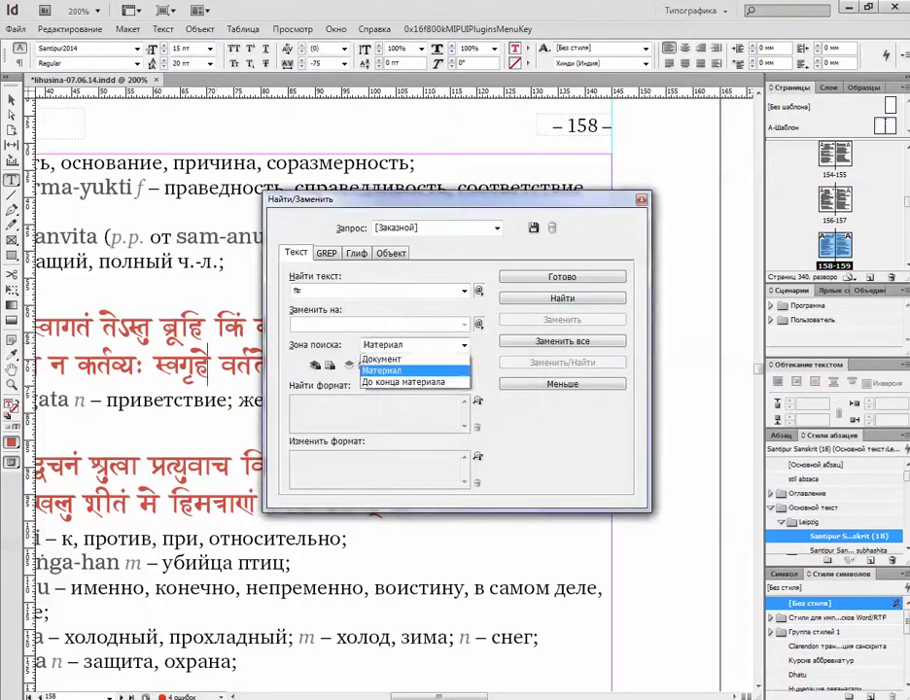
pyautogui.press('Up')
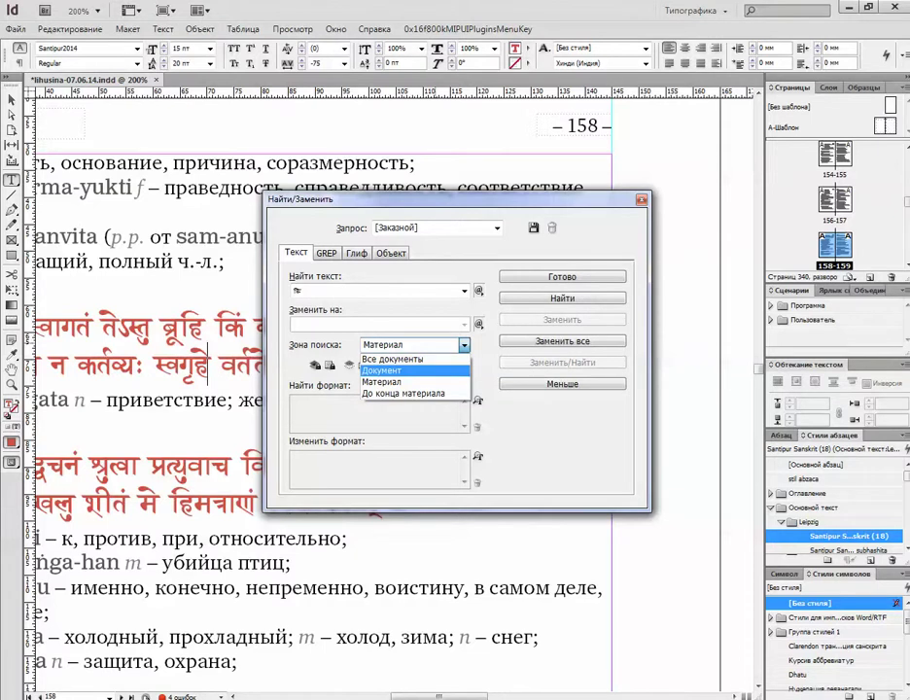
pyautogui.press('Return')
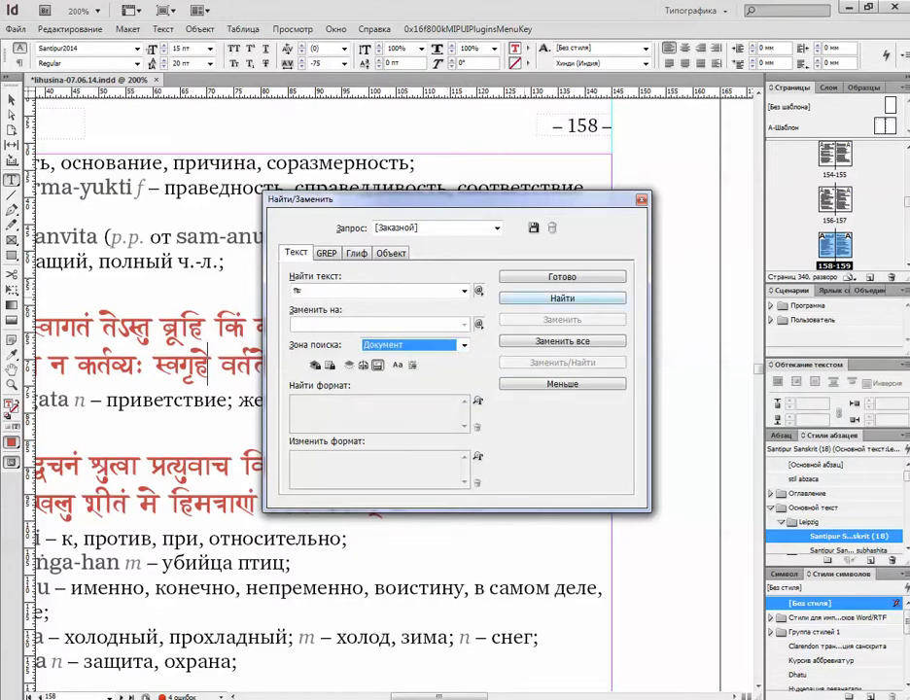
pyautogui.press('Return')
pyautogui.press('Return')
pyautogui.press('Return')
pyautogui.click(562, 298)
pyautogui.click(562, 298)
pyautogui.click(313, 324)
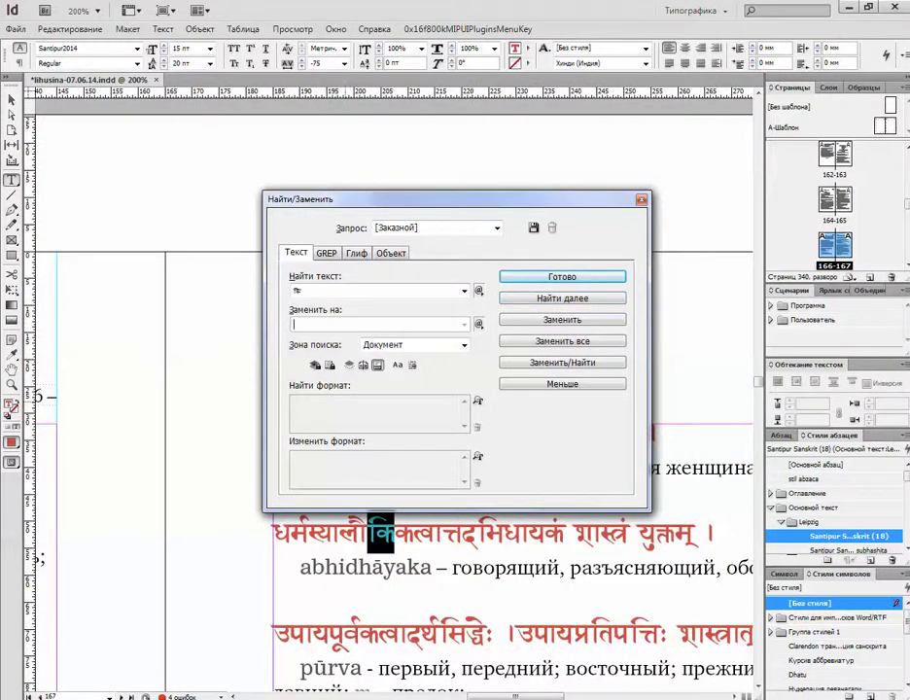
pyautogui.press('Escape')
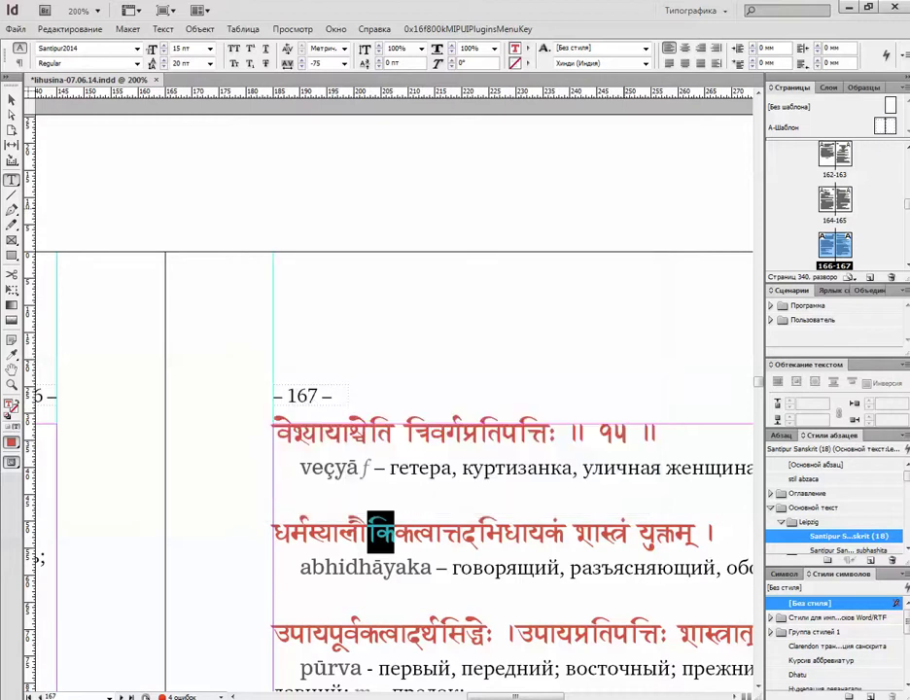
# Step: On page 169, try a paragraph break before "प्रयत्नतोऽपि" in the verse and replace it with a forced line break
pyautogui.scroll(-10, 389, 389)
pyautogui.scroll(-14, 389, 389)
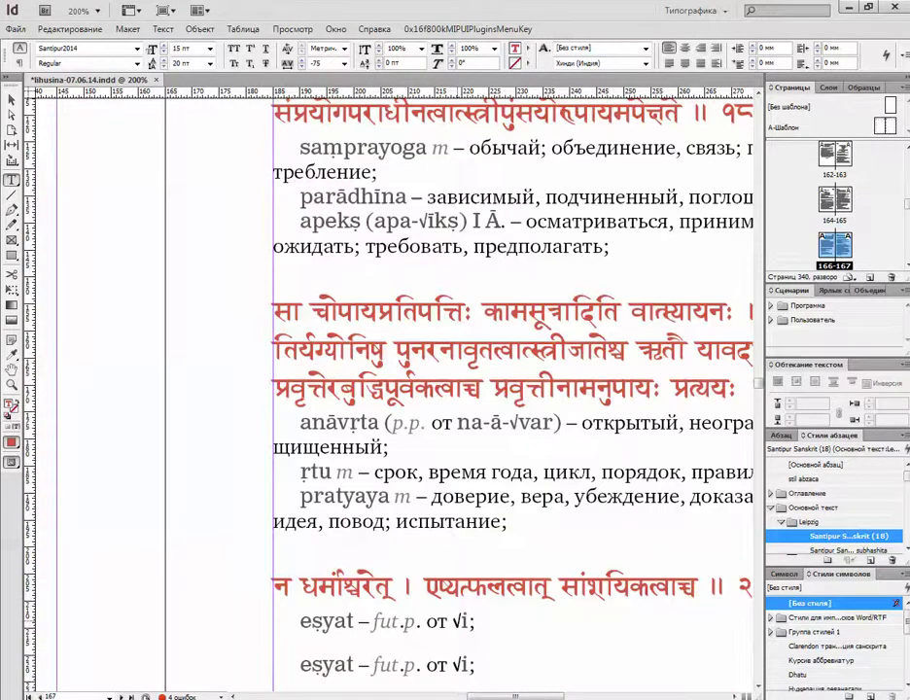
pyautogui.scroll(-20, 389, 389)
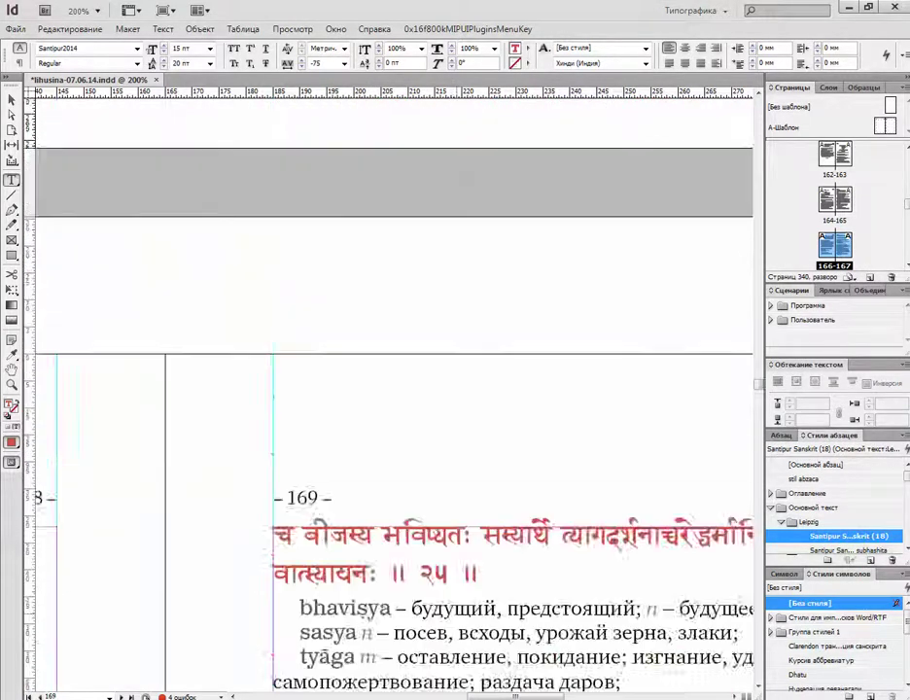
pyautogui.scroll(-1, 389, 389)
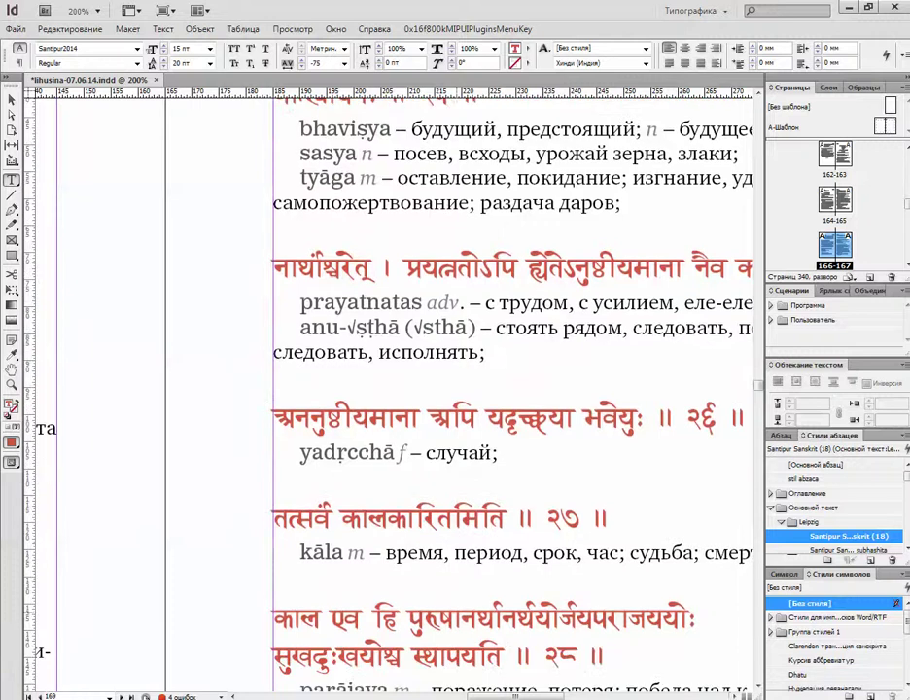
pyautogui.moveTo(515, 696); pyautogui.dragTo(537, 697)
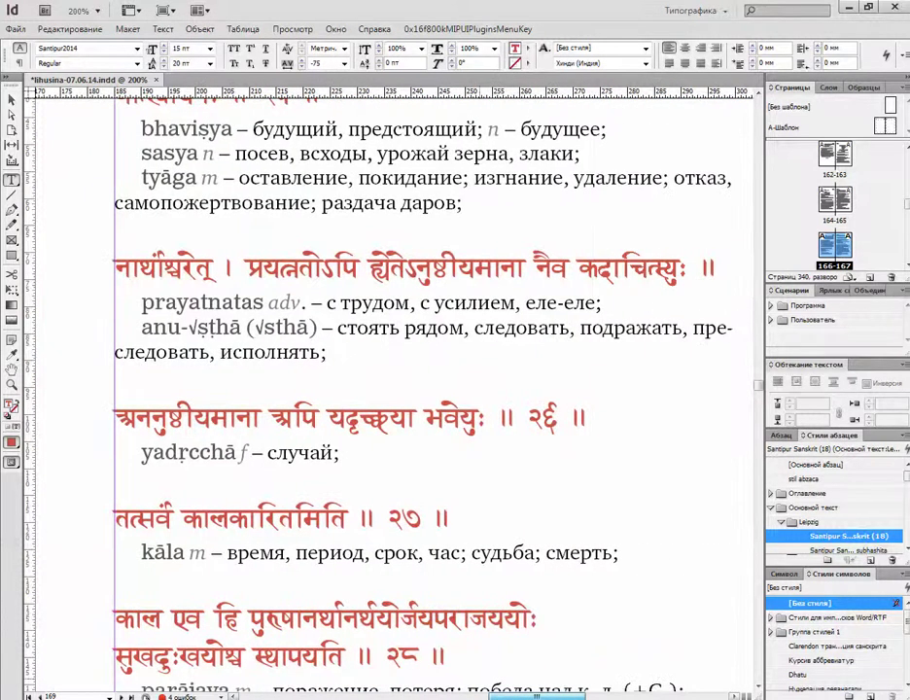
pyautogui.scroll(1, 394, 394)
pyautogui.scroll(3, 389, 389)
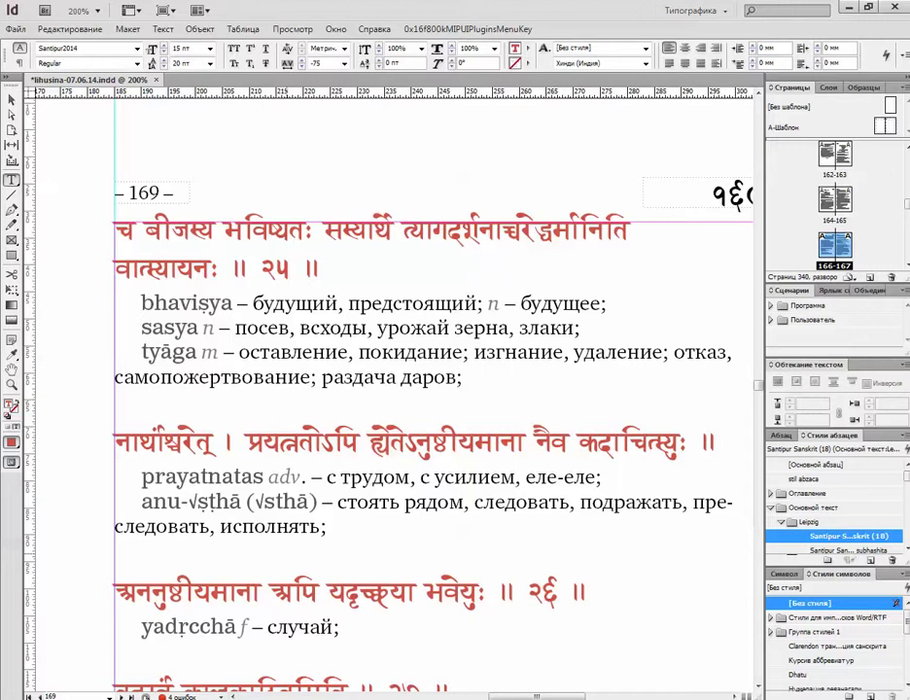
pyautogui.click(223, 443)
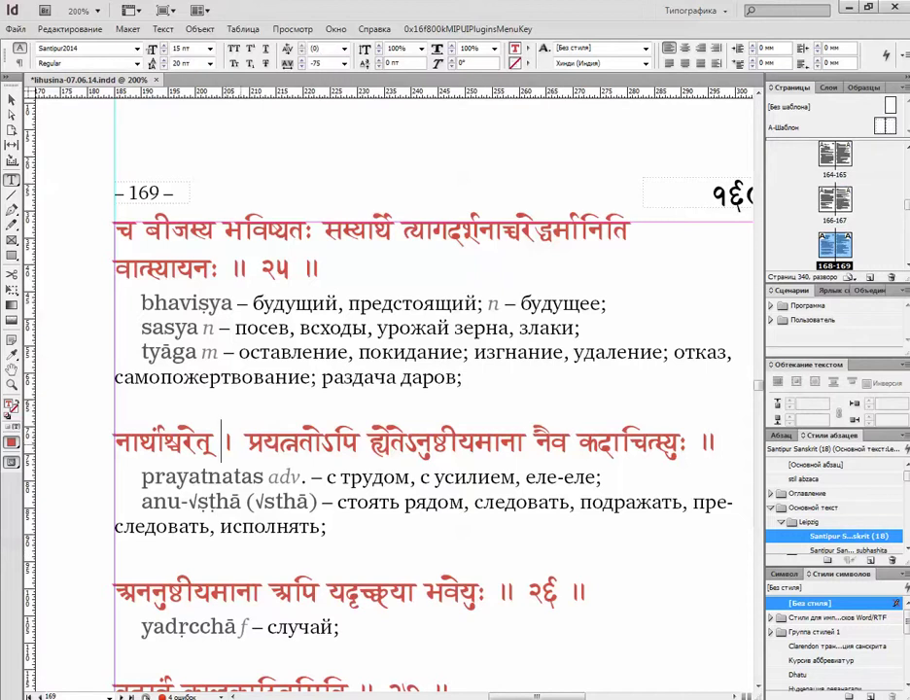
pyautogui.click(245, 443)
pyautogui.press('Return')
pyautogui.scroll(-1, 433, 389)
pyautogui.scroll(-1, 432, 389)
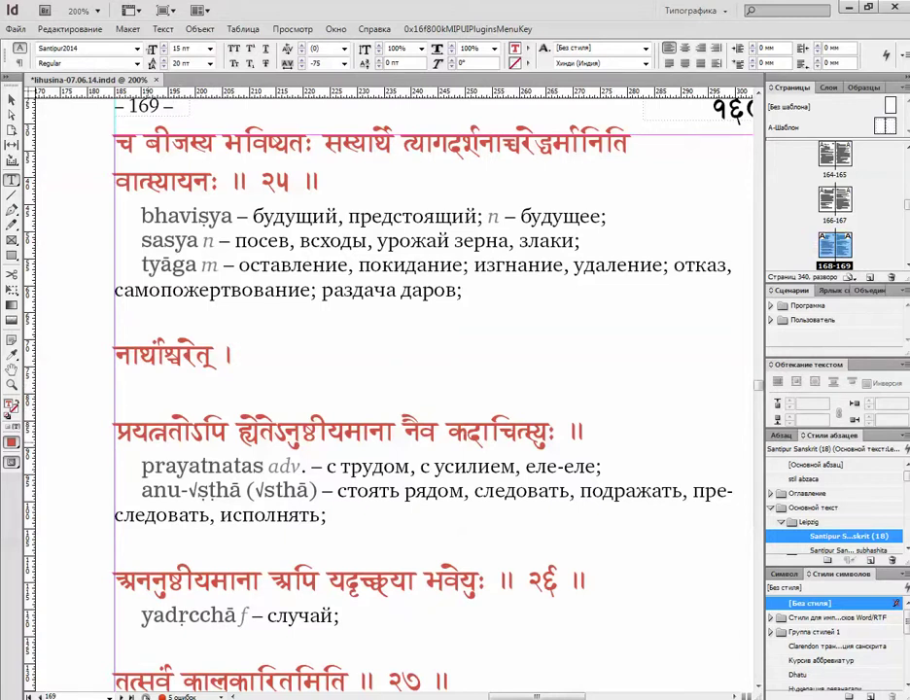
pyautogui.press('BackSpace')
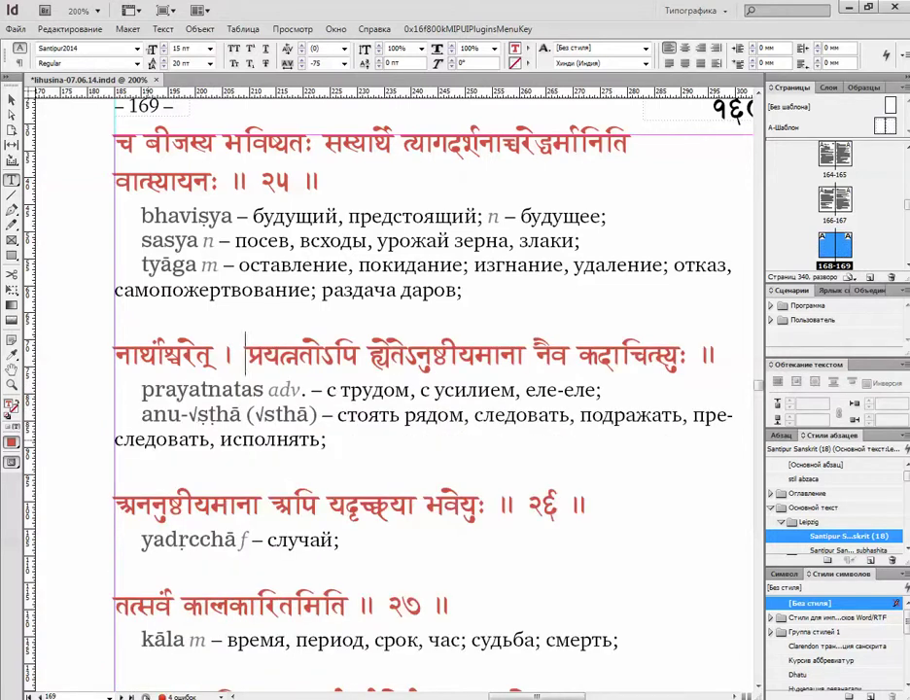
pyautogui.press('Return')
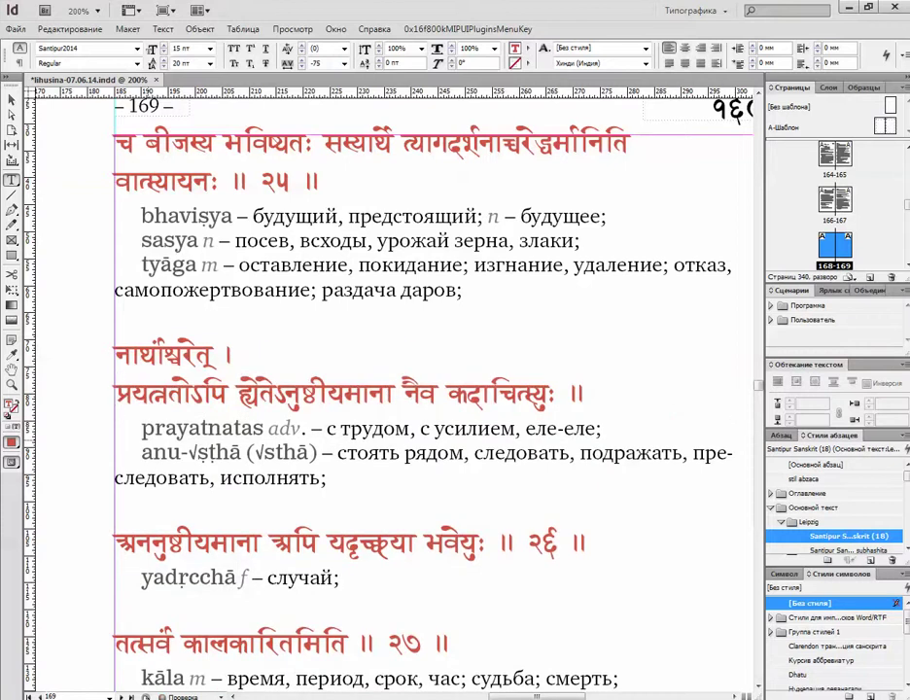
# Step: Look through the verses and glosses from page 169 back to the end of the text on page 162
pyautogui.scroll(-4, 389, 389)
pyautogui.scroll(-8, 389, 389)
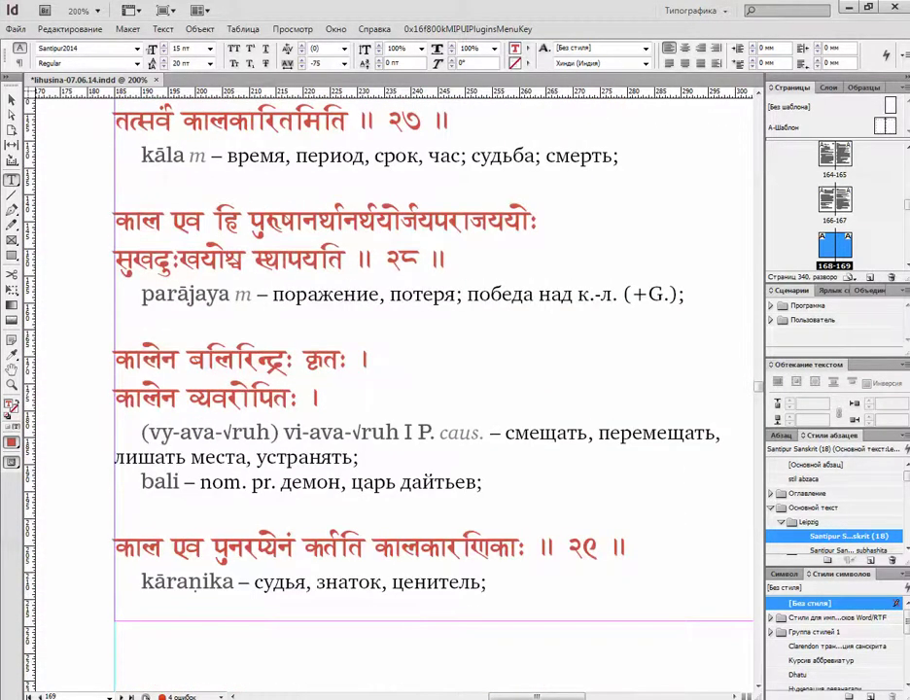
pyautogui.hscroll(-10, 389, 389)
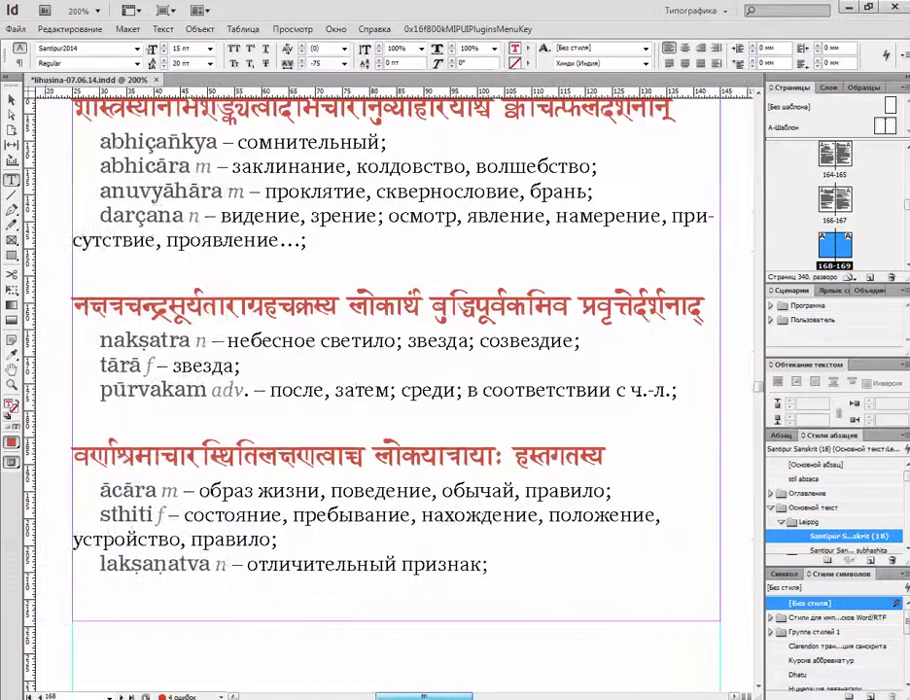
pyautogui.scroll(15, 389, 389)
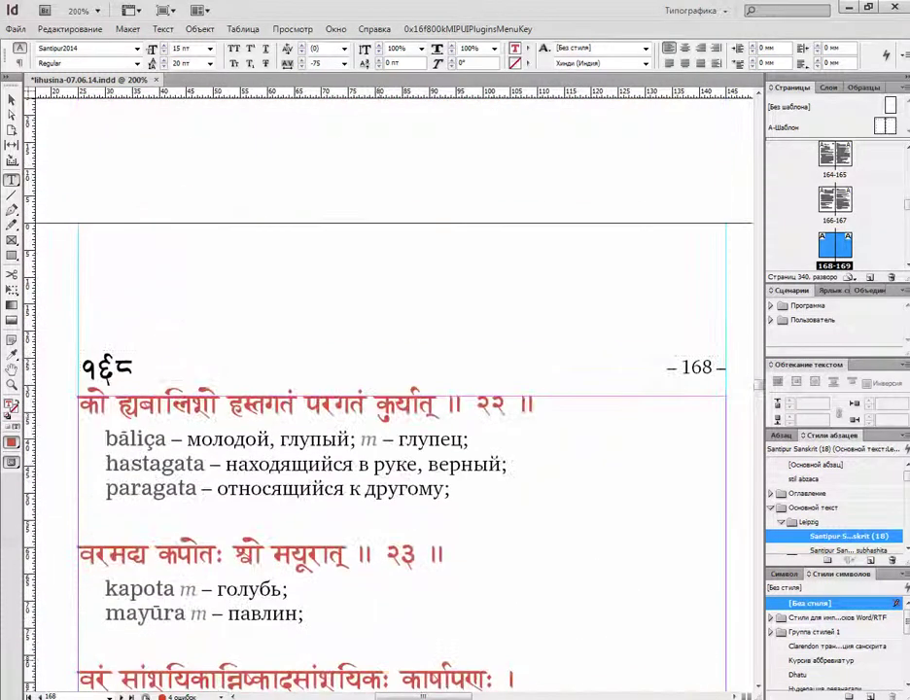
pyautogui.scroll(20, 389, 389)
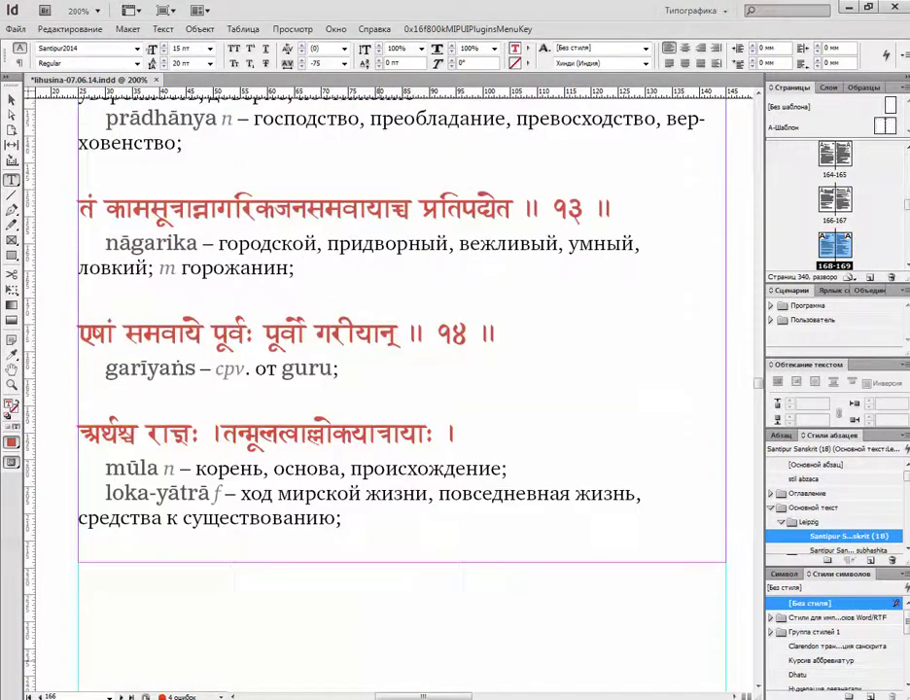
pyautogui.scroll(20, 389, 389)
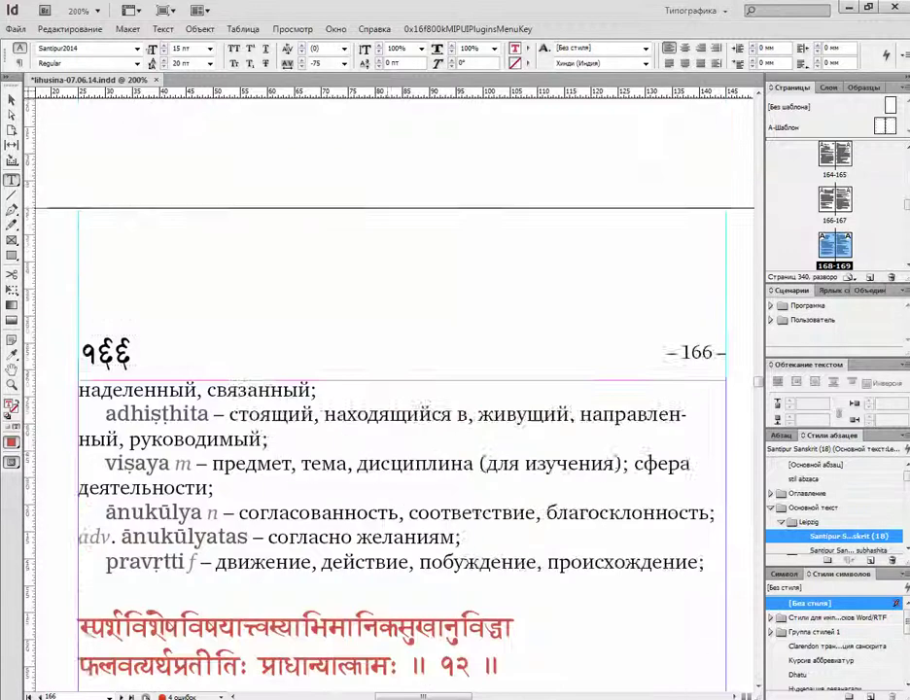
pyautogui.scroll(20, 389, 389)
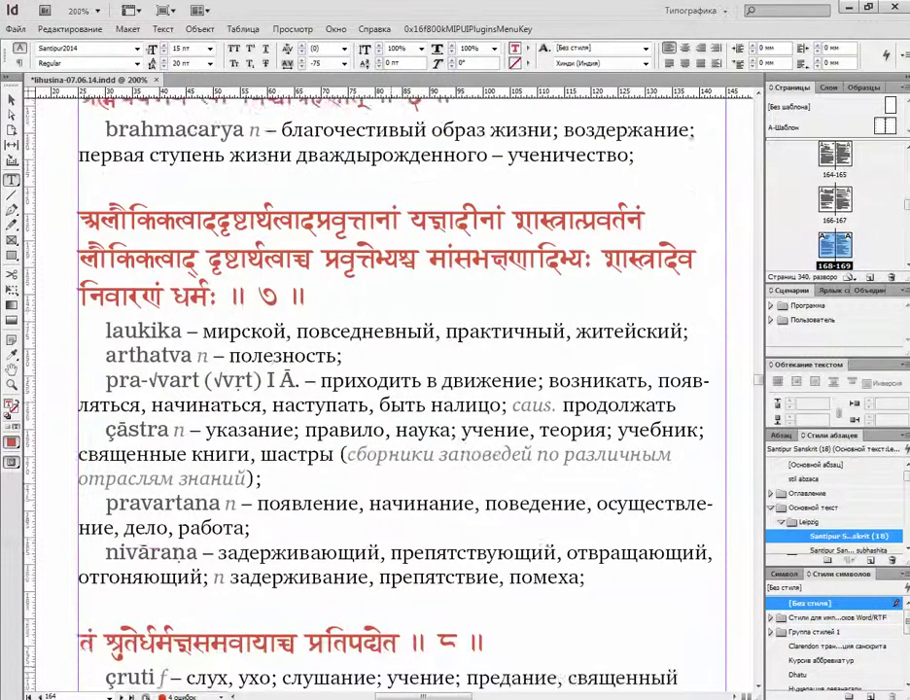
pyautogui.scroll(20, 389, 389)
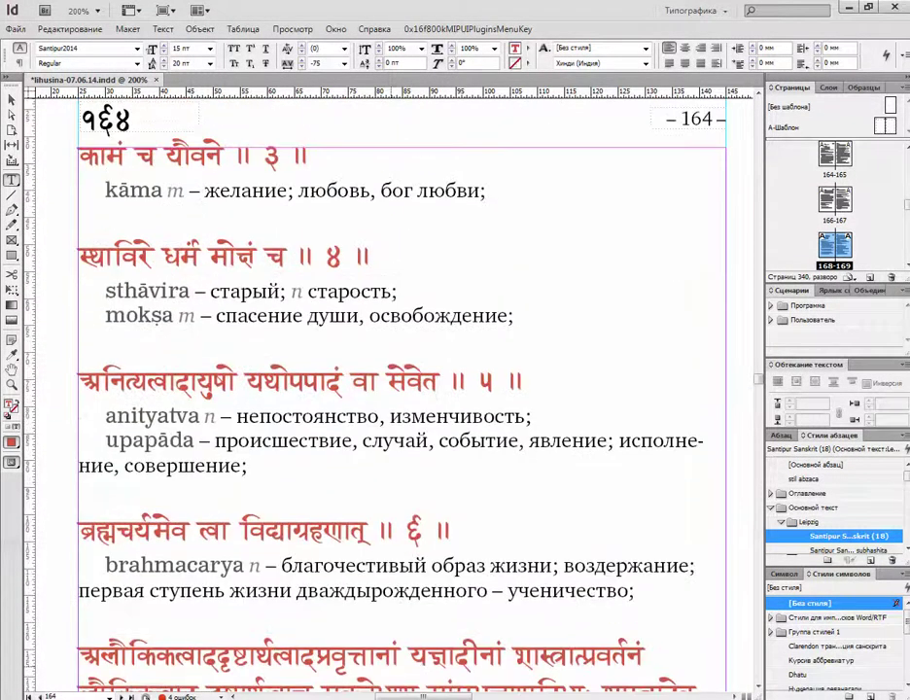
pyautogui.scroll(15, 389, 389)
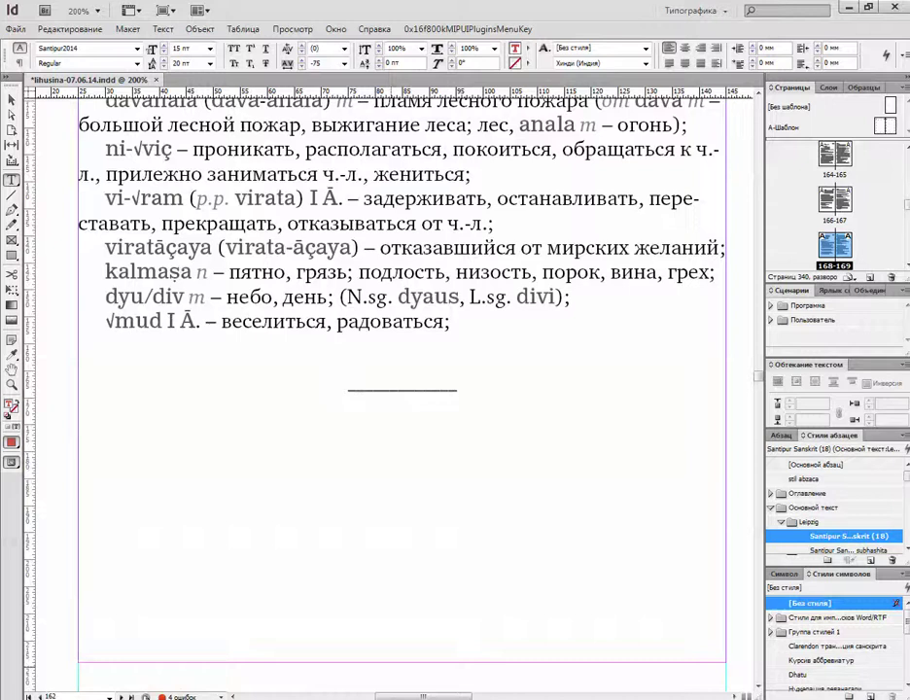
pyautogui.hscroll(1, 389, 389)
pyautogui.hscroll(2, 389, 389)
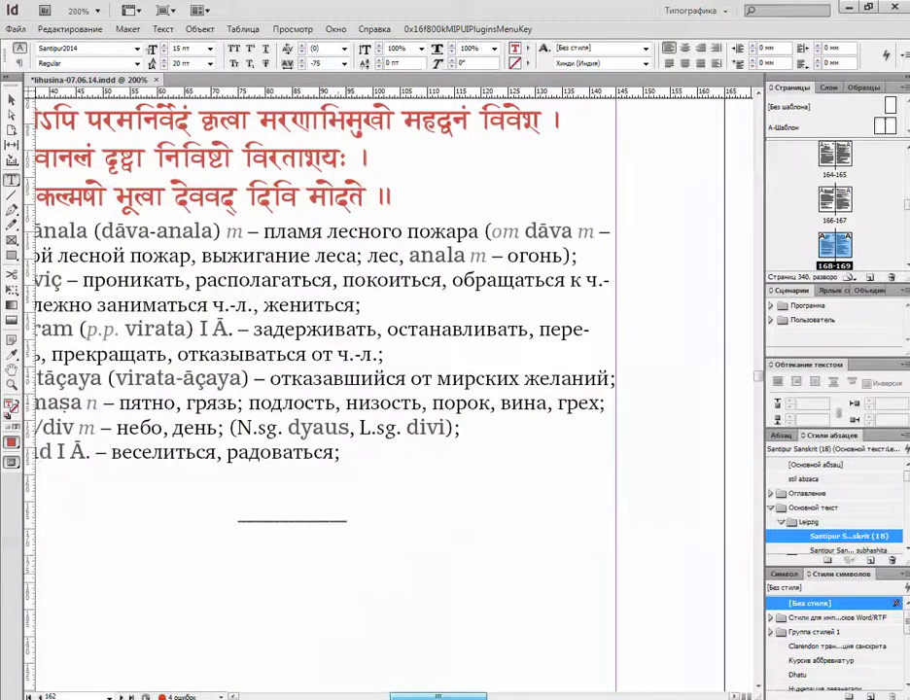
# Step: Select the separator line below the last gloss on page 162 and check its paragraph style in the style list
pyautogui.moveTo(281, 518); pyautogui.dragTo(352, 518)
pyautogui.click(263, 518)
pyautogui.moveTo(250, 452); pyautogui.dragTo(296, 518)
pyautogui.click(297, 518)
pyautogui.moveTo(239, 452); pyautogui.dragTo(352, 518)
pyautogui.click(280, 517)
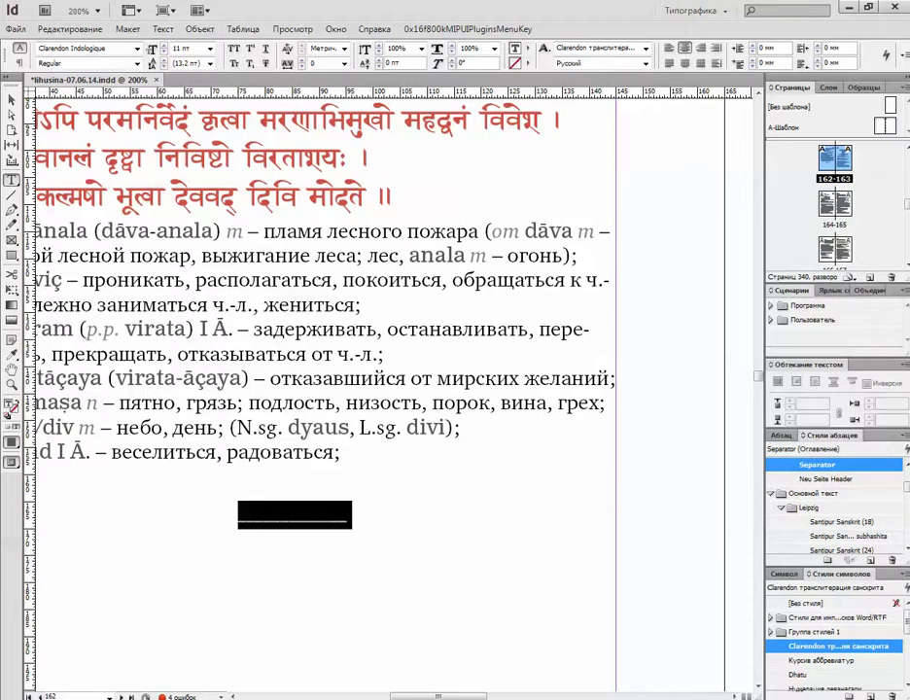
pyautogui.scroll(-10, 835, 506)
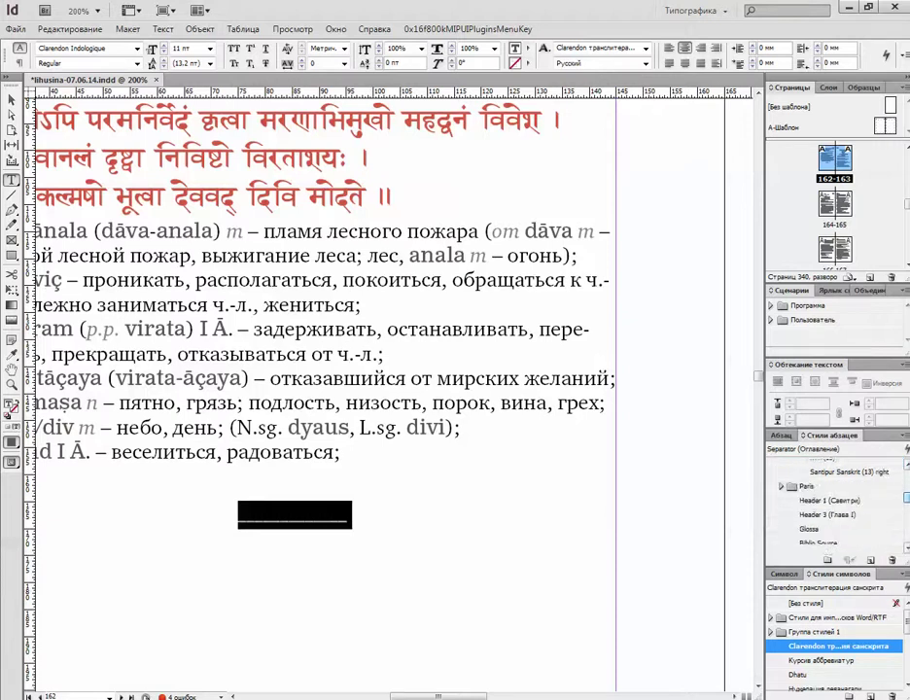
pyautogui.scroll(10, 834, 500)
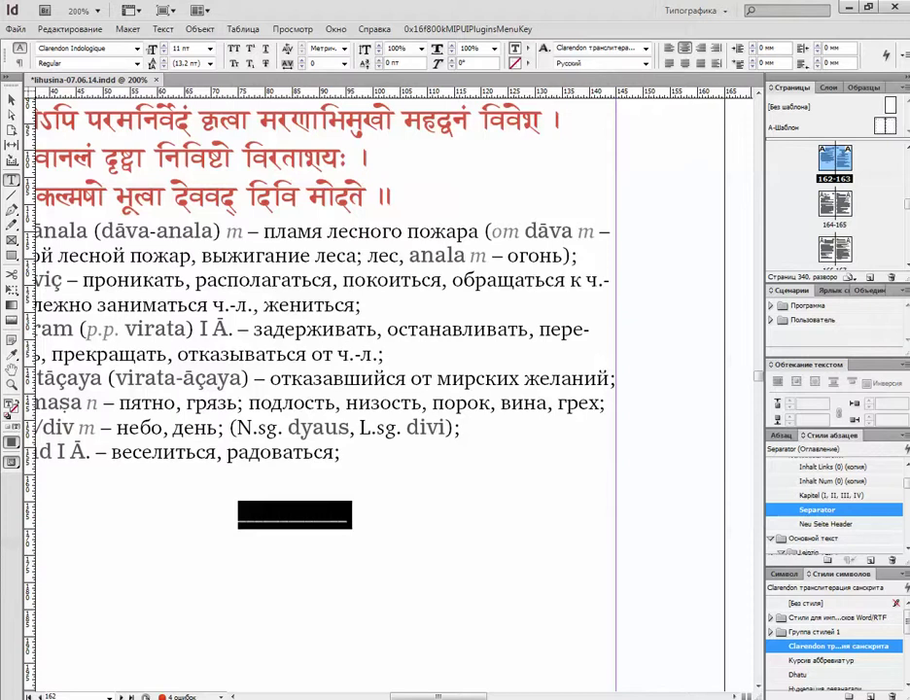
# Step: Check the styles of the last gloss on page 162, selecting the headword "viratāçaya" and the whole block from "dāvānala" to "√mud"
pyautogui.click(313, 452)
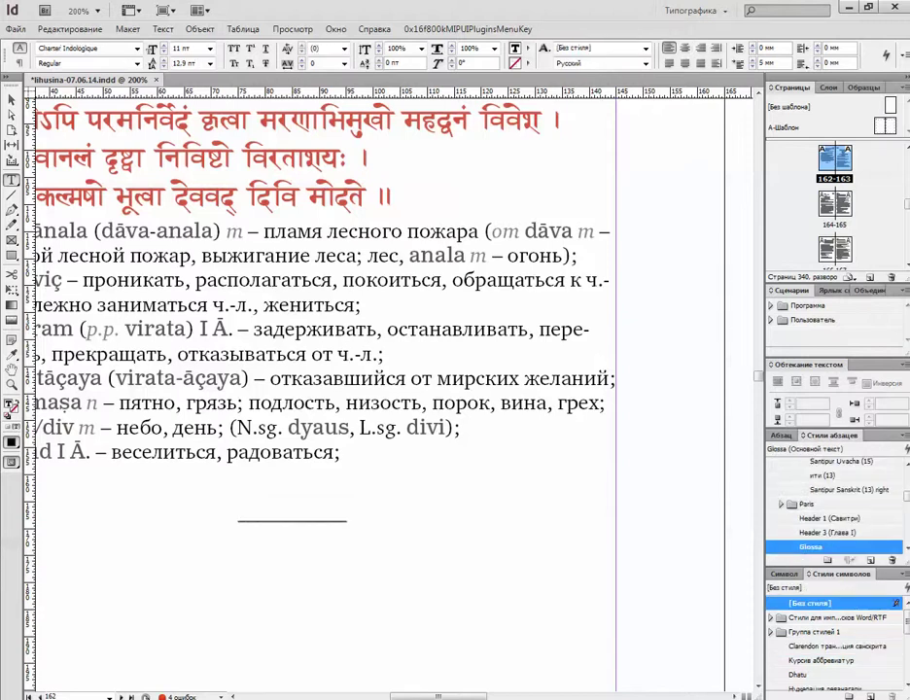
pyautogui.moveTo(438, 697); pyautogui.dragTo(412, 697)
pyautogui.scroll(3, 502, 583)
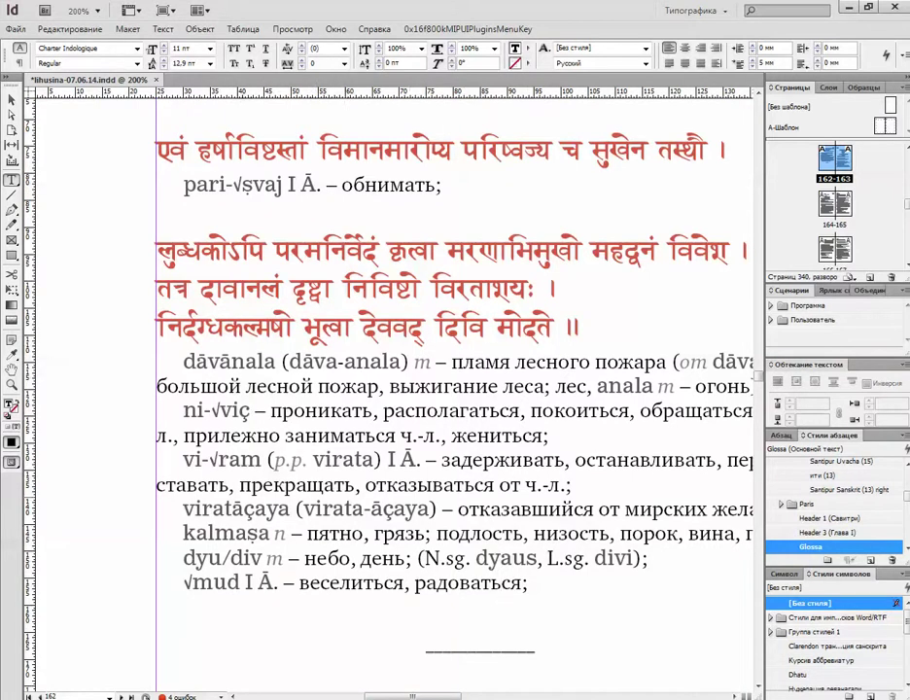
pyautogui.moveTo(183, 509); pyautogui.dragTo(290, 509)
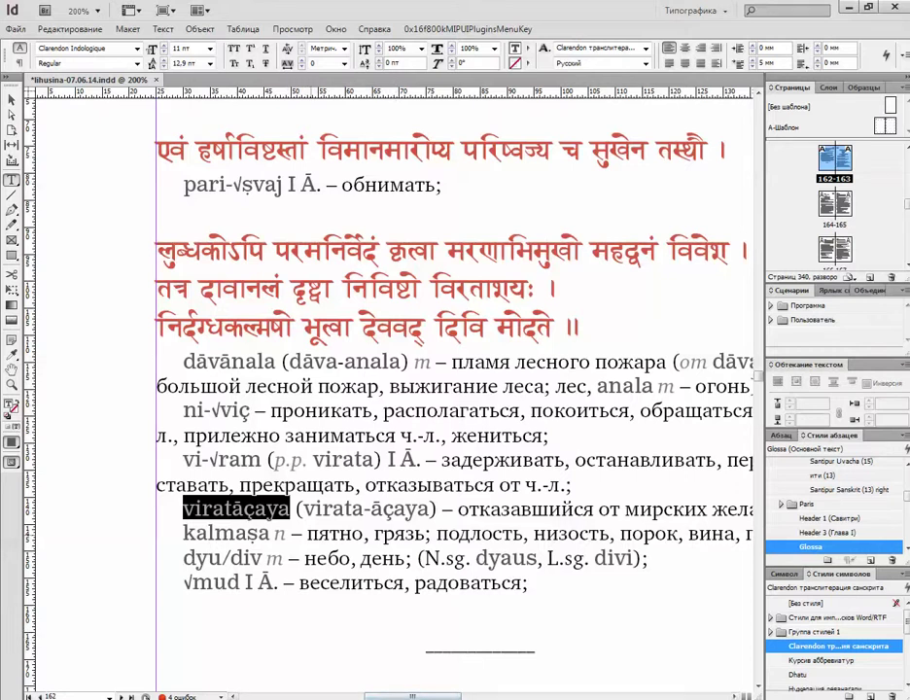
pyautogui.hscroll(3, 389, 389)
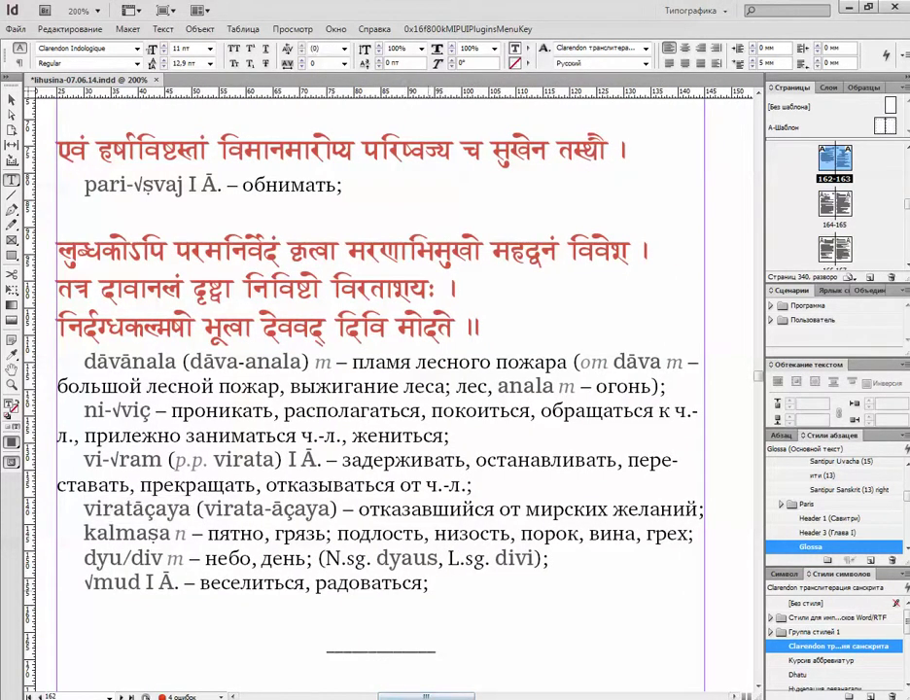
pyautogui.moveTo(429, 583); pyautogui.dragTo(83, 360)
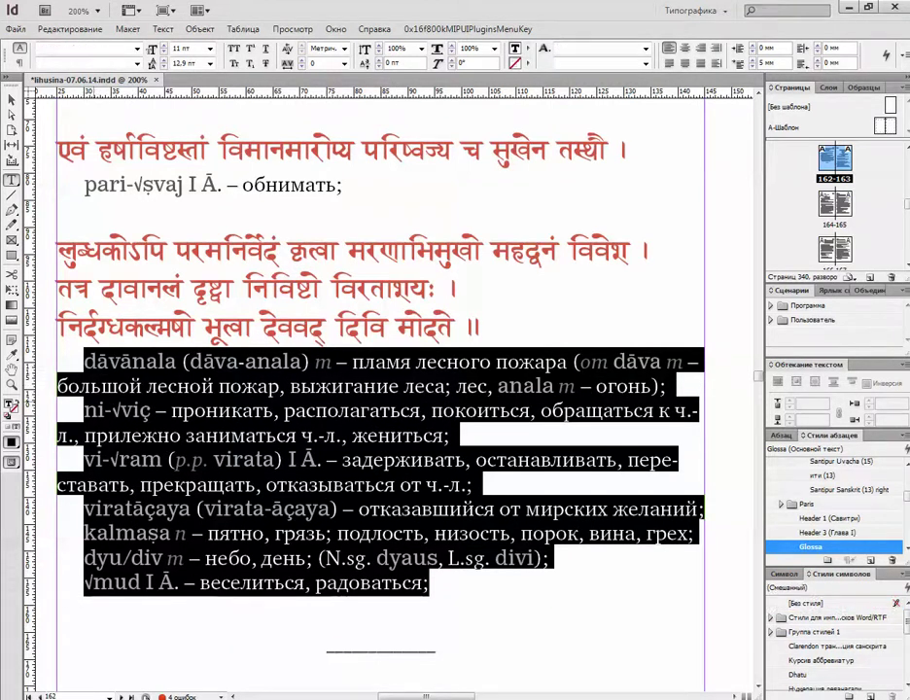
pyautogui.click(150, 411)
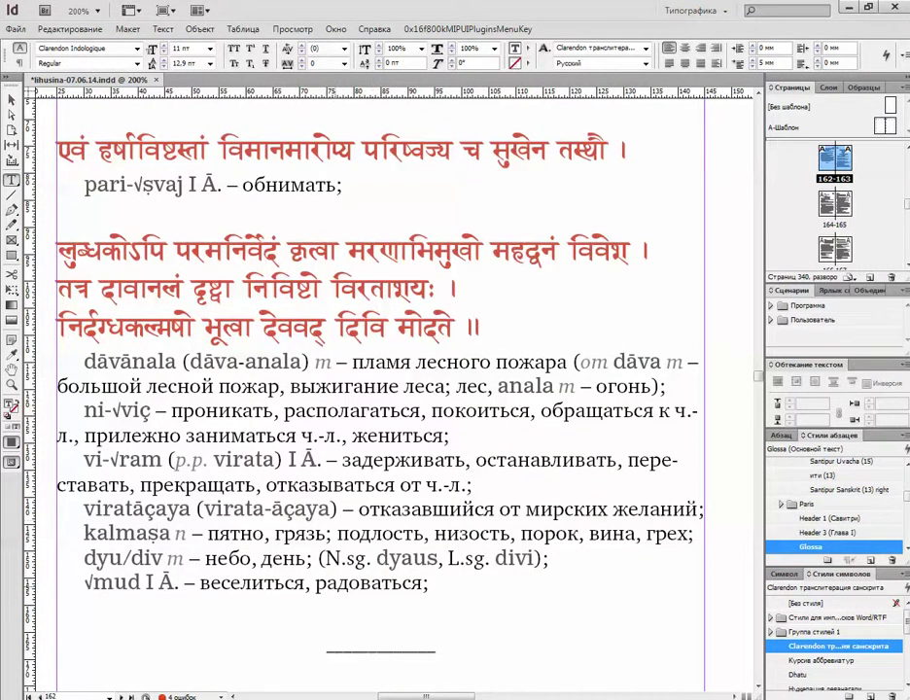
# Step: Review the indents and spacing, character colour and basic character attributes of the verse paragraph style "Santipur Sanskrit (18)"
pyautogui.scroll(3, 379, 389)
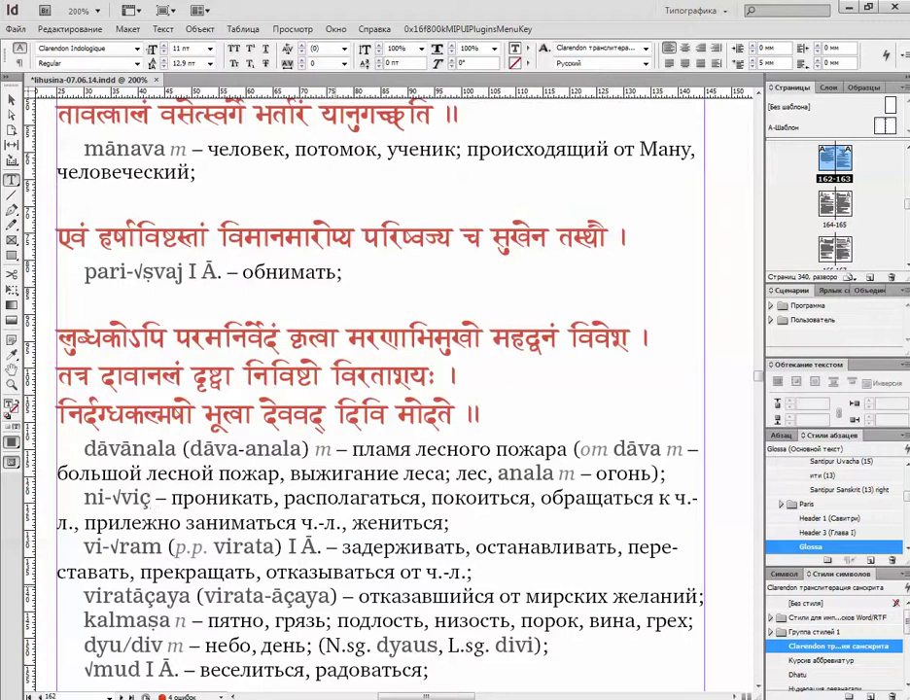
pyautogui.click(310, 417)
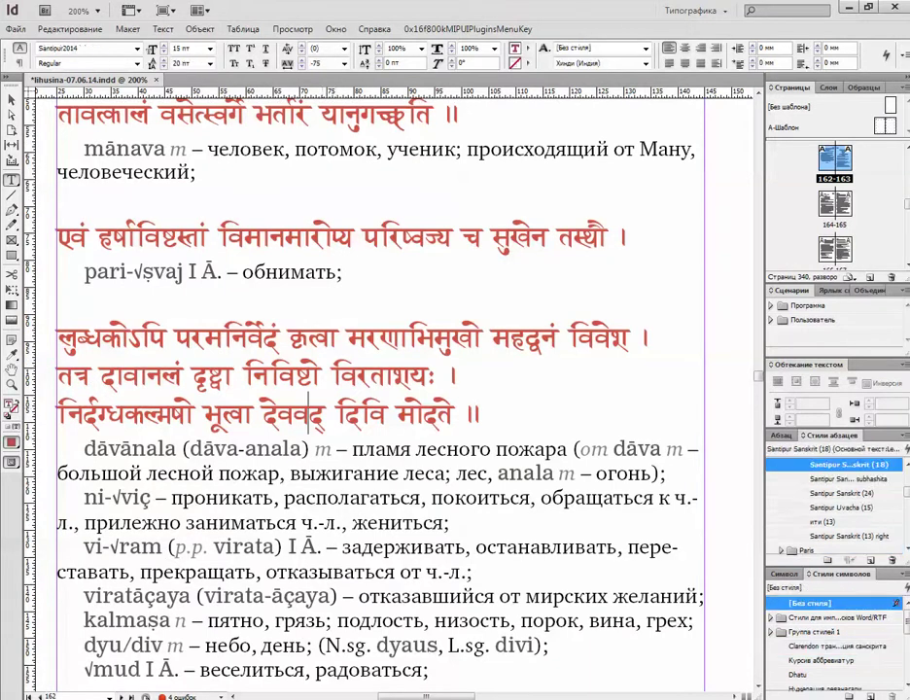
pyautogui.rightClick(860, 464)
pyautogui.click(827, 476)
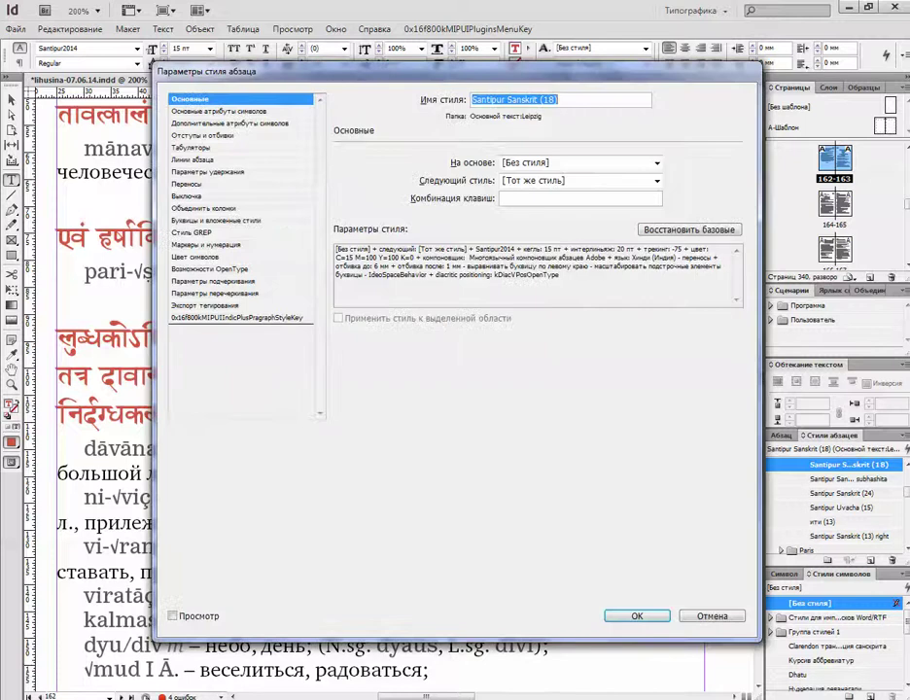
pyautogui.click(203, 135)
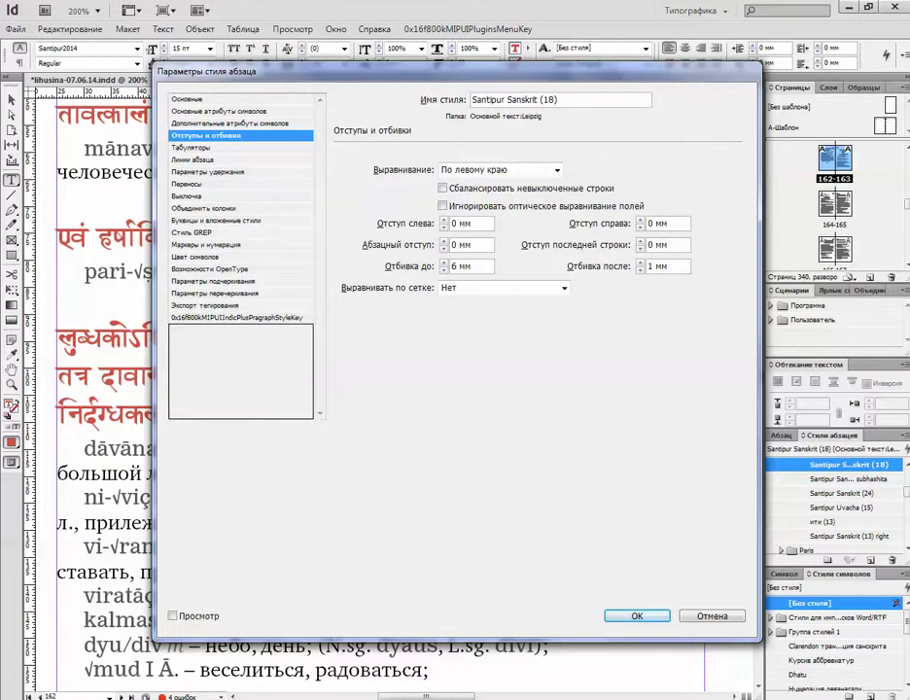
pyautogui.click(199, 257)
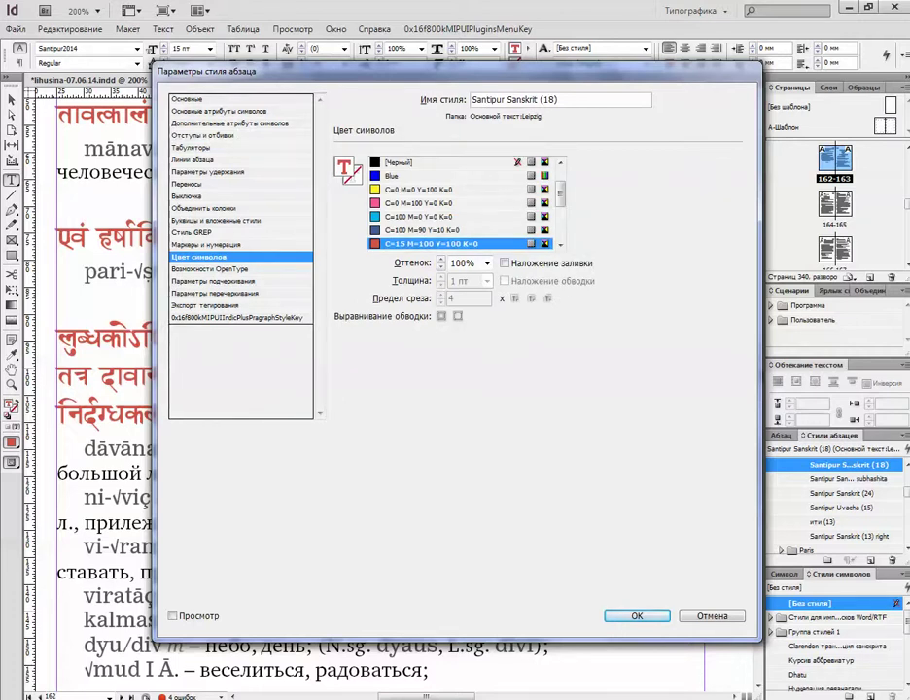
pyautogui.click(227, 112)
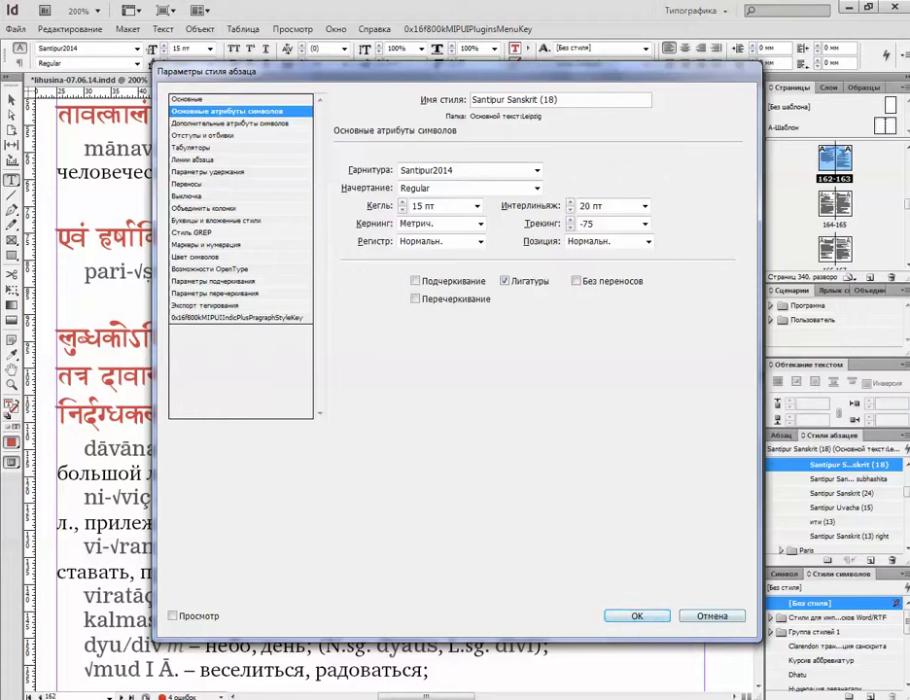
pyautogui.click(637, 616)
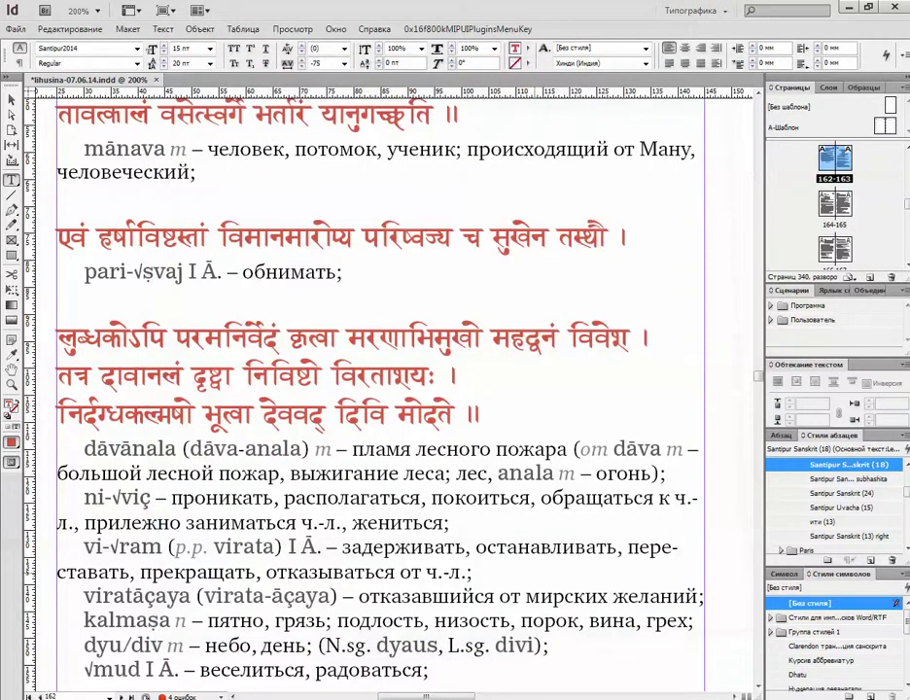
# Step: Enter the root sign √ from the "samanvita" gloss on page 158 as the text to find in the document
pyautogui.click(507, 548)
pyautogui.scroll(-3, 507, 549)
pyautogui.scroll(3, 506, 548)
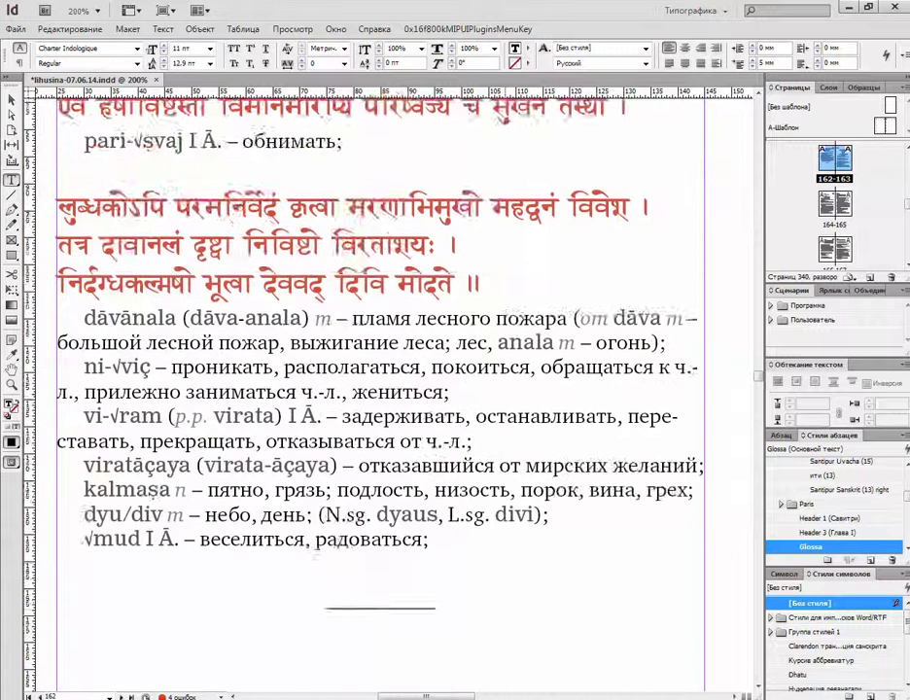
pyautogui.moveTo(758, 377); pyautogui.dragTo(759, 366)
pyautogui.scroll(-10, 379, 389)
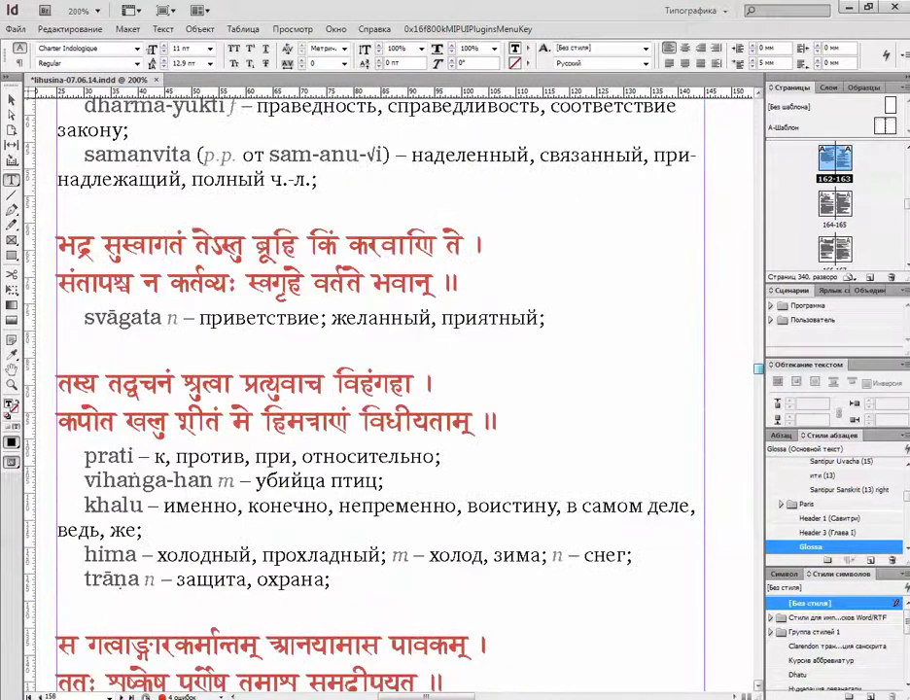
pyautogui.scroll(3, 379, 389)
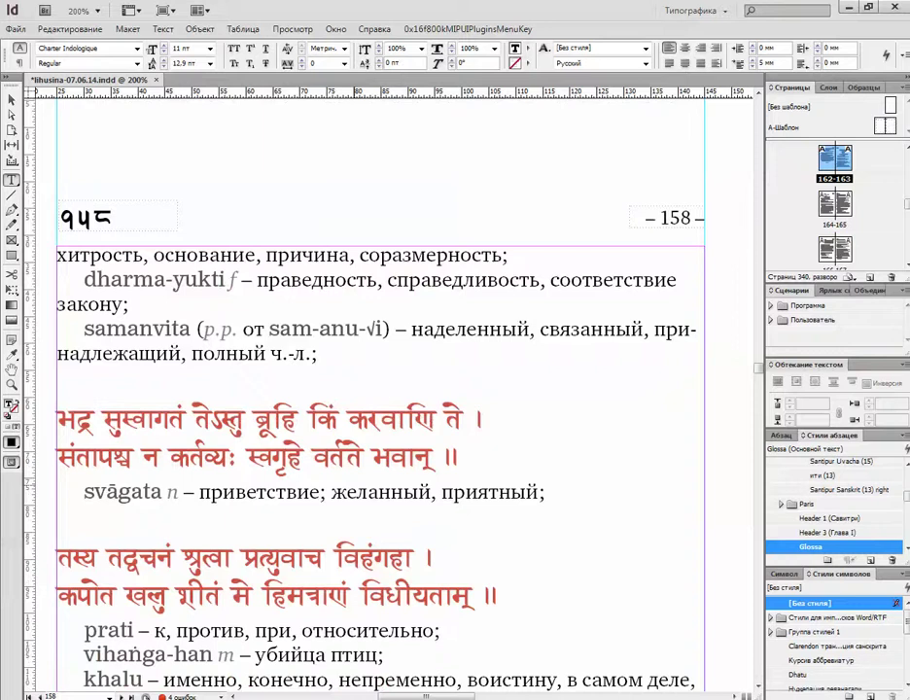
pyautogui.moveTo(366, 329); pyautogui.dragTo(377, 329)
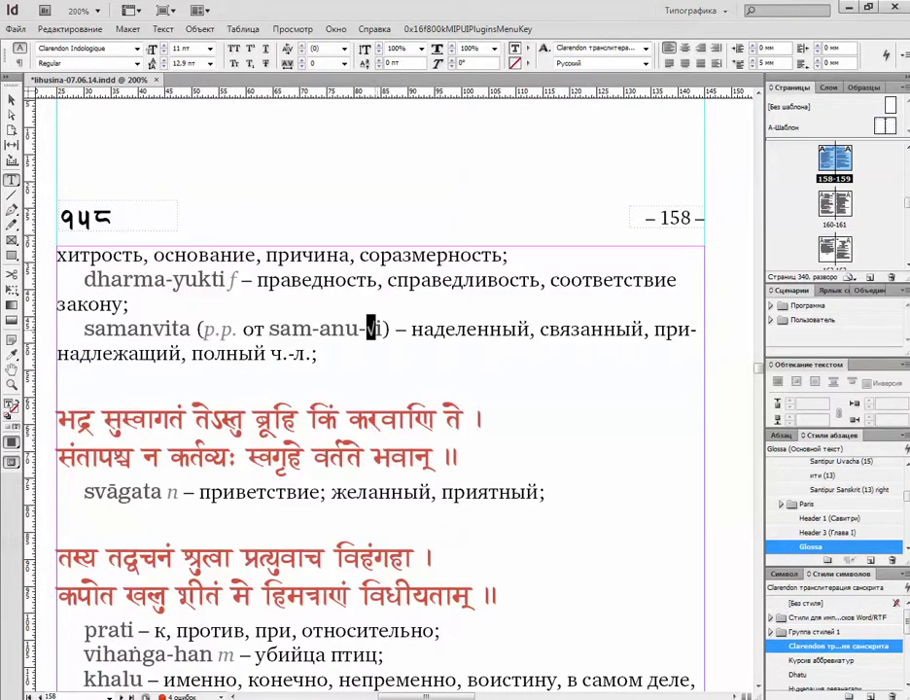
pyautogui.hotkey('ctrl', 'f')
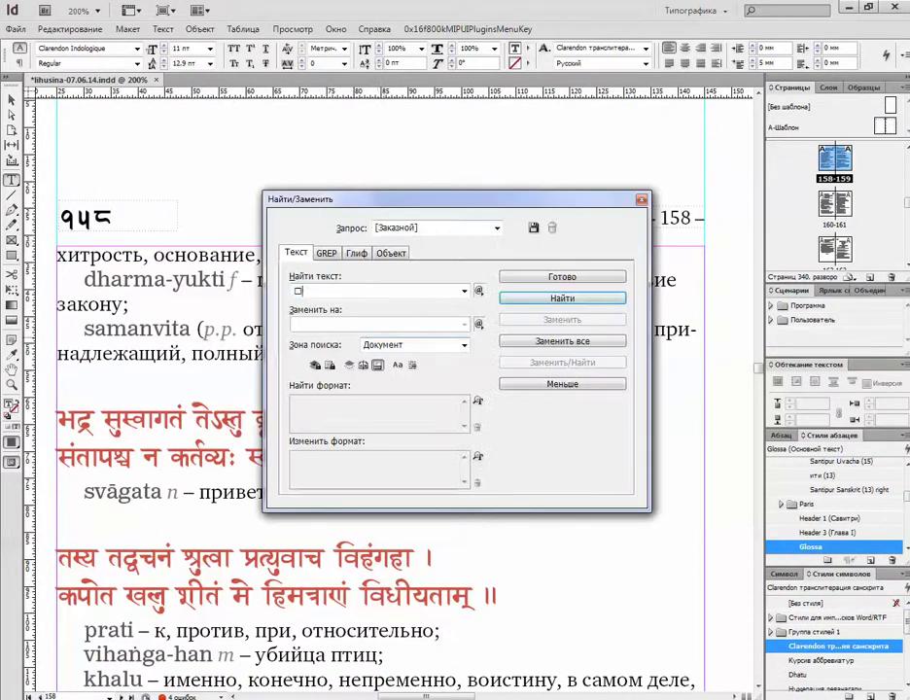
pyautogui.hotkey('ctrl', 'a')
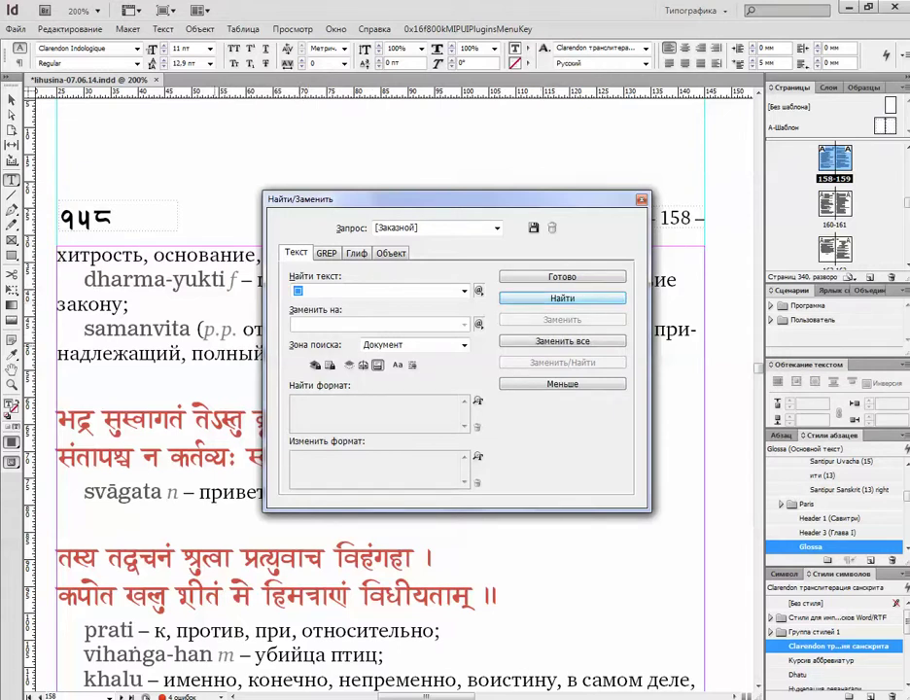
# Step: Go through successive matches of the root sign √ up to "saṃ-pari-√kram" on page 159
pyautogui.press('Return')
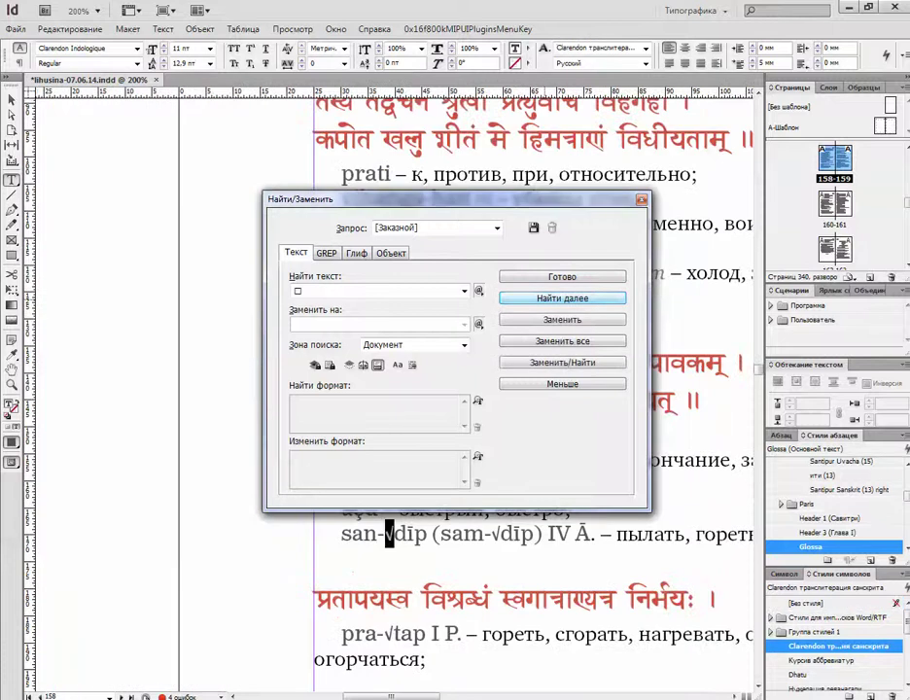
pyautogui.press('Return')
pyautogui.press('Return')
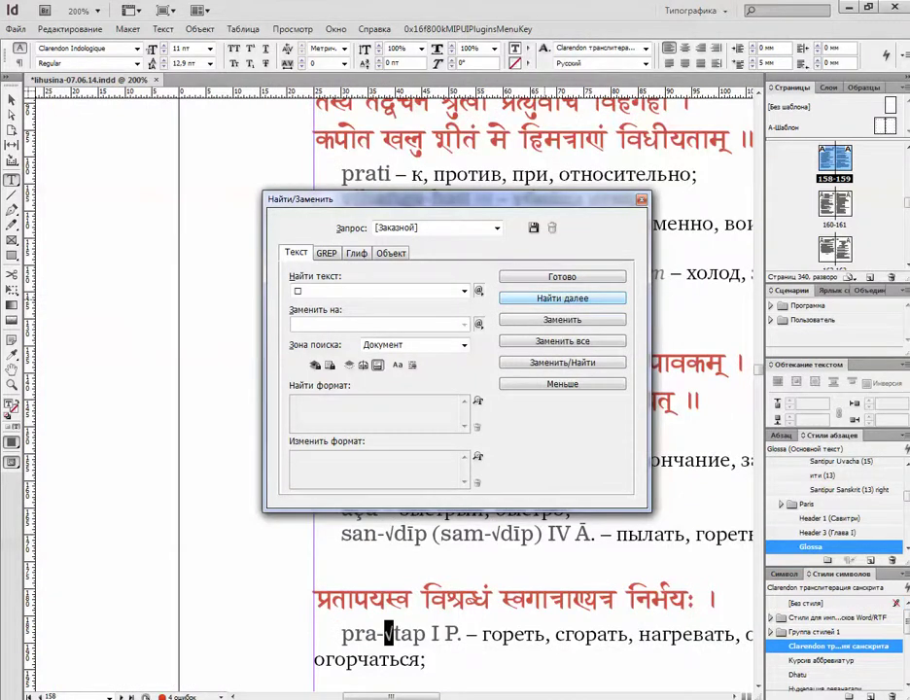
pyautogui.press('Return')
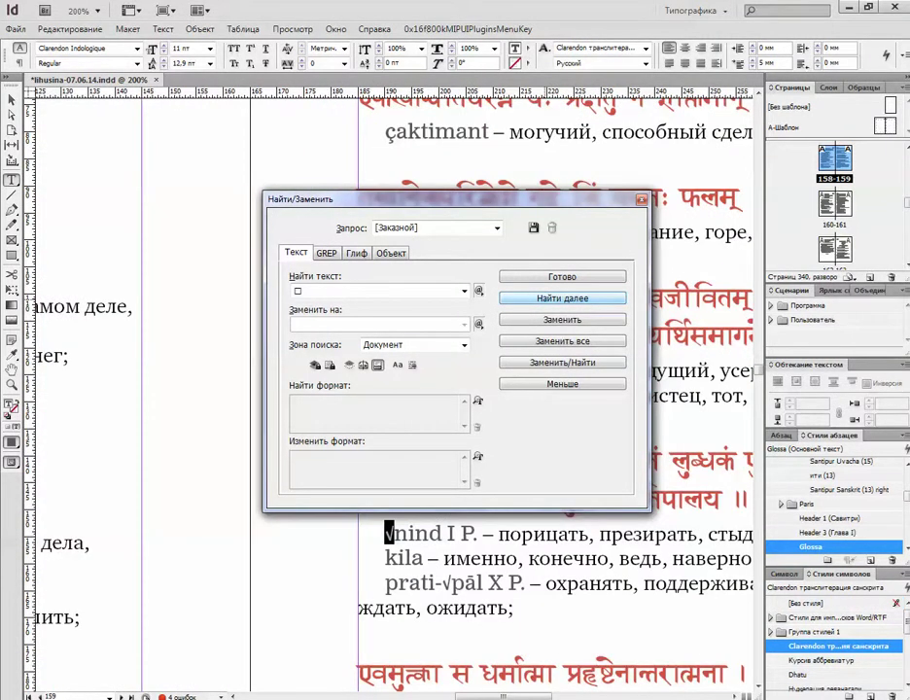
pyautogui.press('Return')
pyautogui.press('Return')
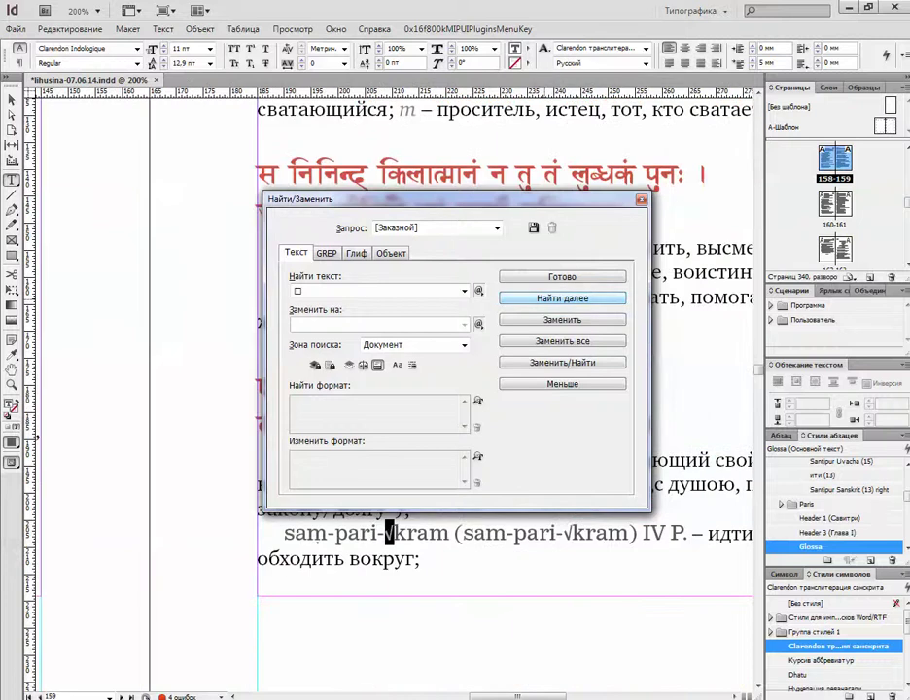
# Step: Go through the further matches of the root sign √ up to "√mud" on page 162 and end the search
pyautogui.press('Return')
pyautogui.press('Return')
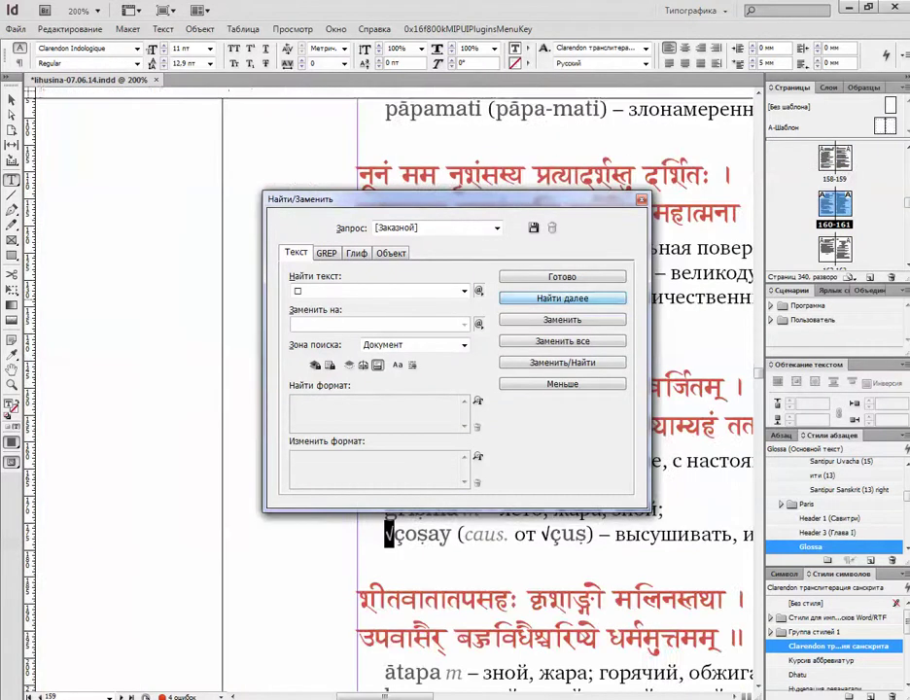
pyautogui.press('Return')
pyautogui.press('Return')
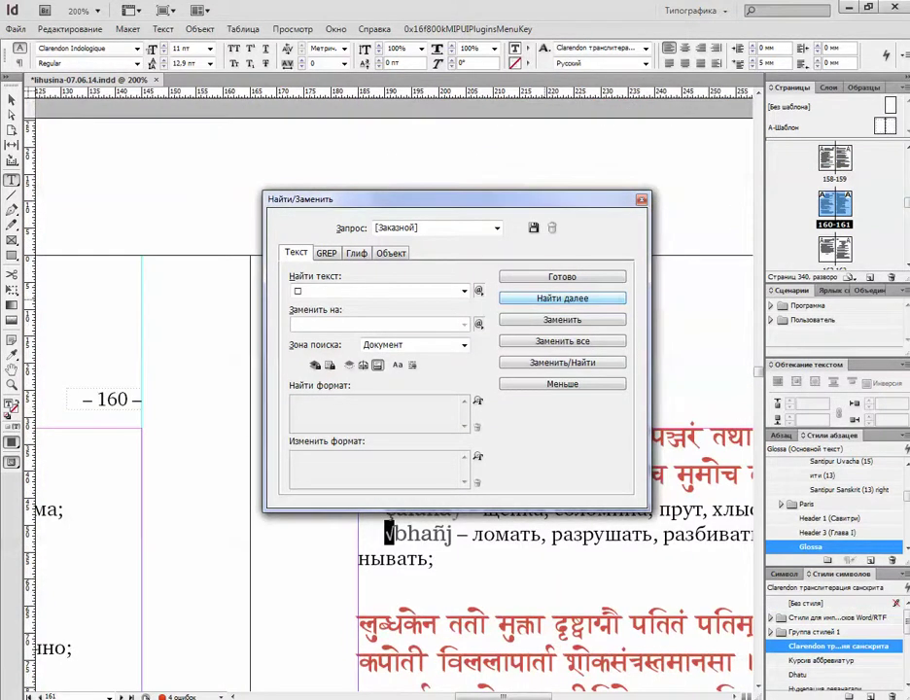
pyautogui.press('Return')
pyautogui.press('Return')
pyautogui.press('Return')
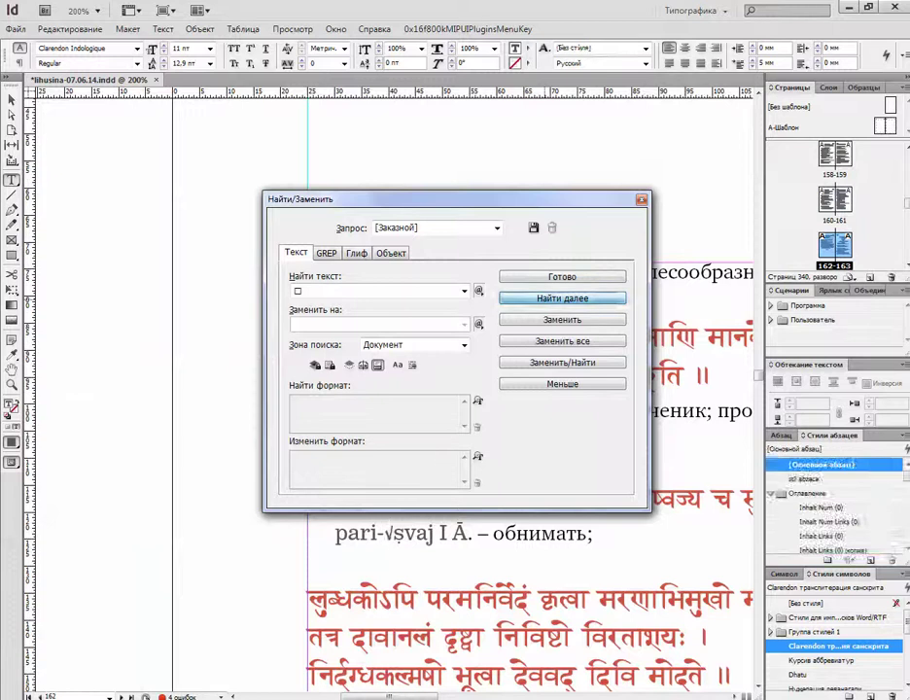
pyautogui.press('Return')
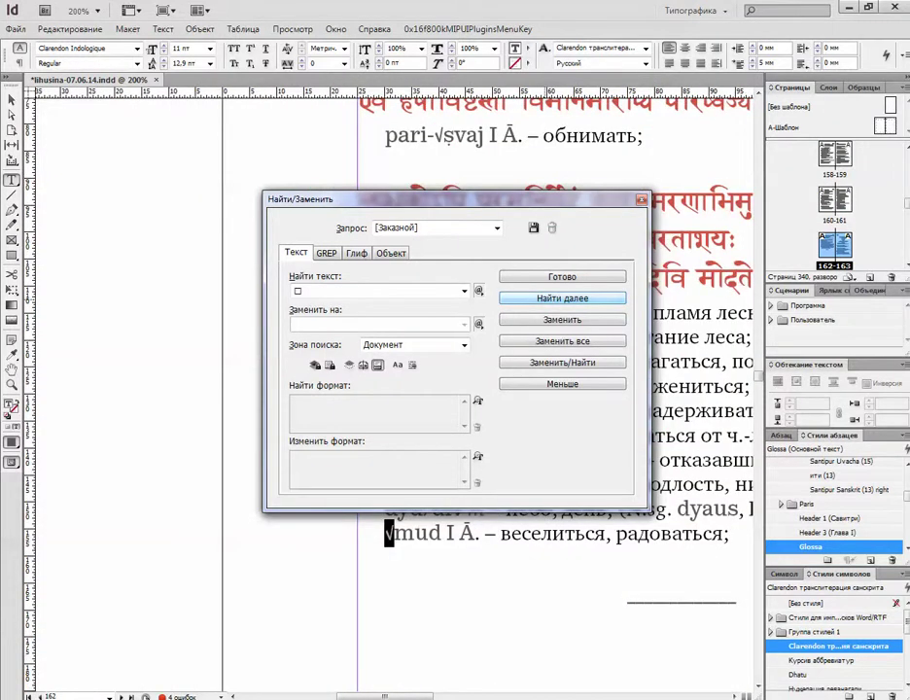
pyautogui.press('Escape')
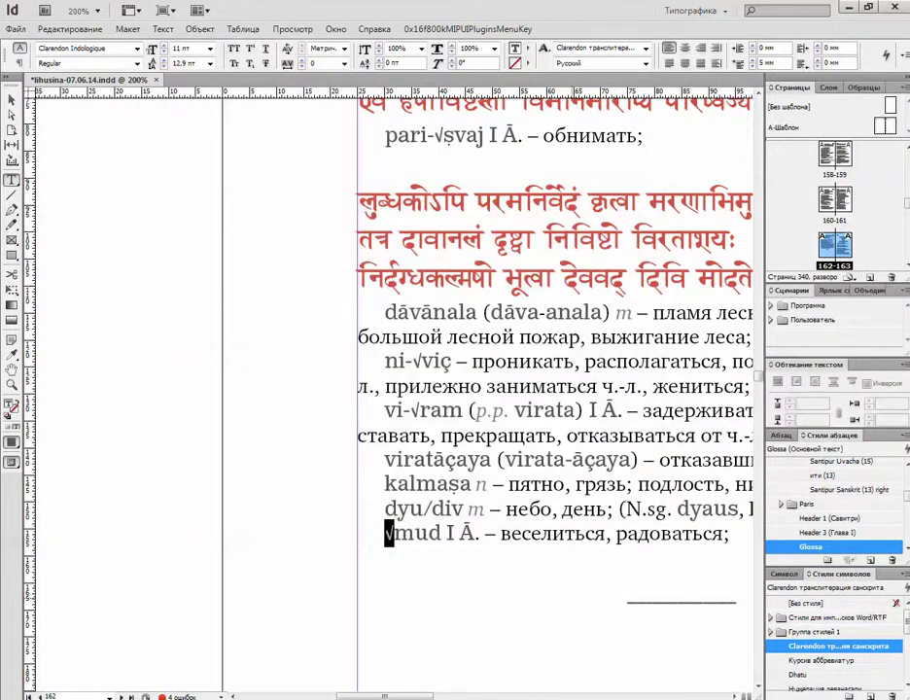
# Step: Force a line break before "ч.-л." after "обращаться к" in the "ni-√viç" gloss on page 162 so the abbreviation stays unsplit
pyautogui.moveTo(385, 697); pyautogui.dragTo(419, 697)
pyautogui.scroll(3, 422, 486)
pyautogui.click(422, 589)
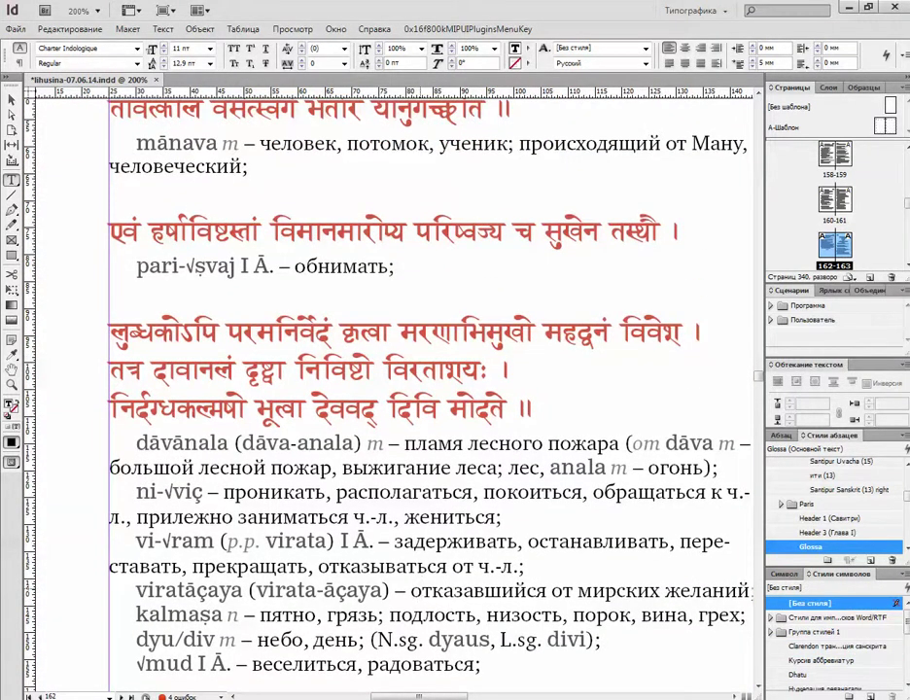
pyautogui.scroll(1, 389, 389)
pyautogui.scroll(2, 428, 389)
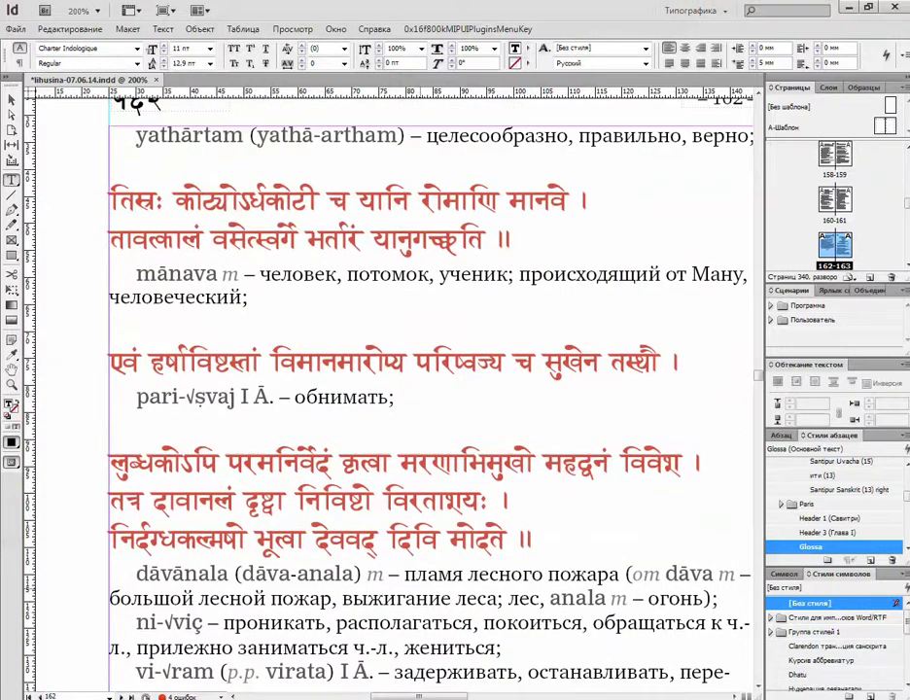
pyautogui.scroll(-3, 420, 584)
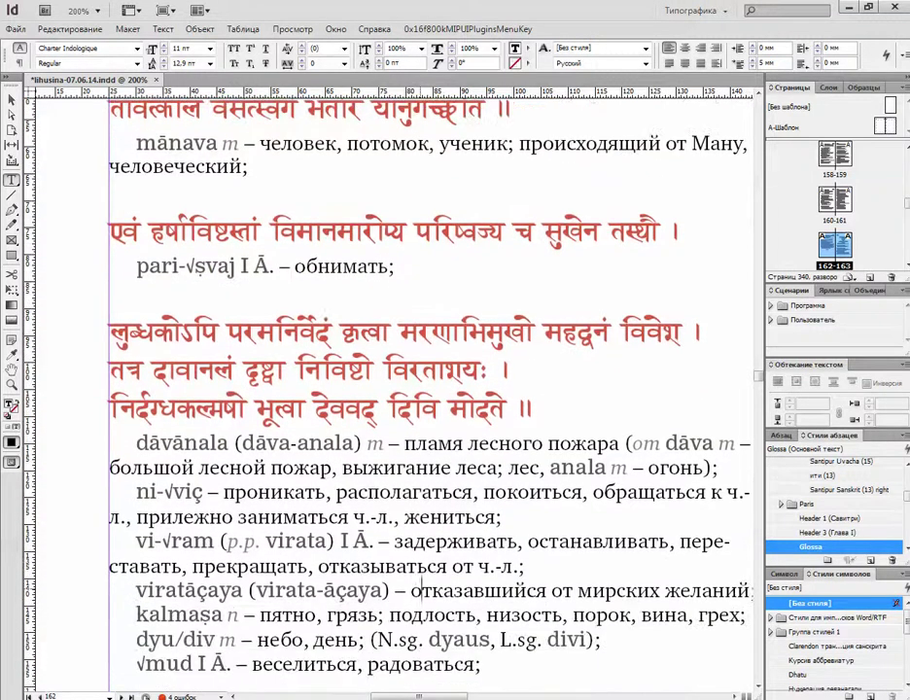
pyautogui.hscroll(3, 389, 389)
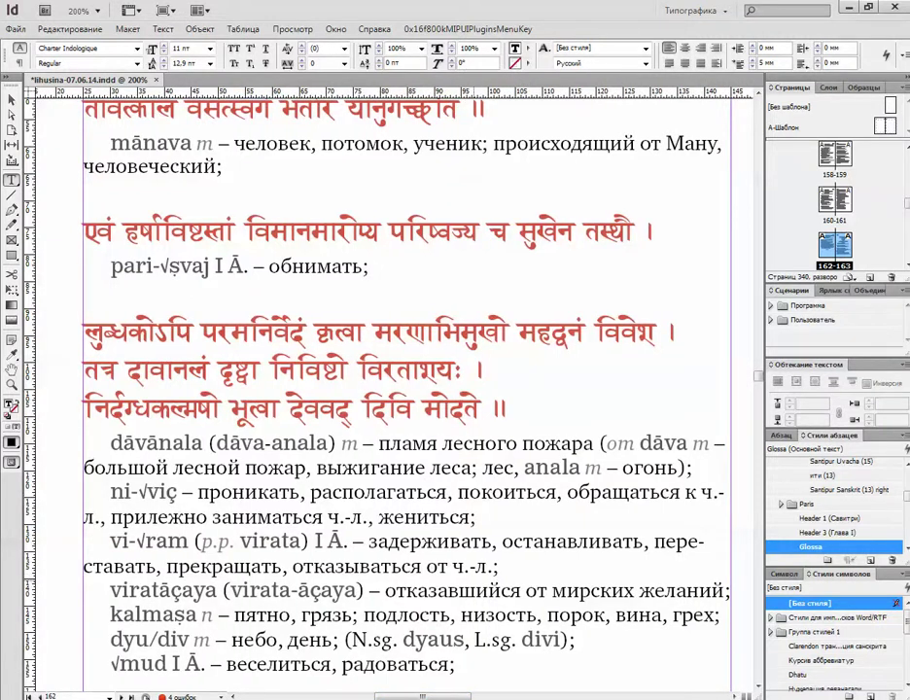
pyautogui.hotkey('shift', 'Return')
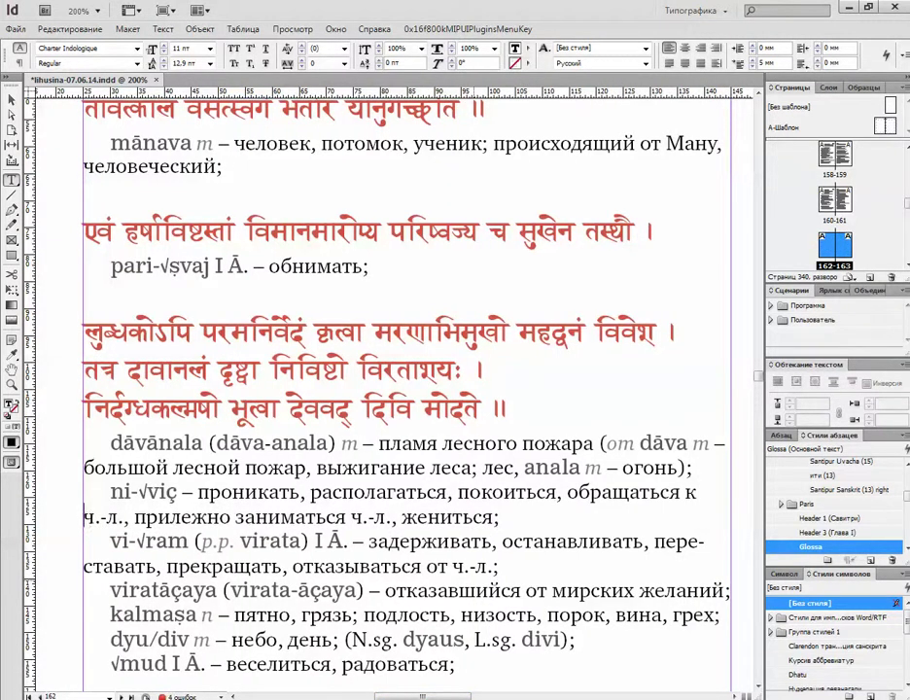
# Step: Search the document for the abbreviation "ч.-л." taken from the second line of the "ni-√viç" gloss
pyautogui.scroll(-1, 389, 389)
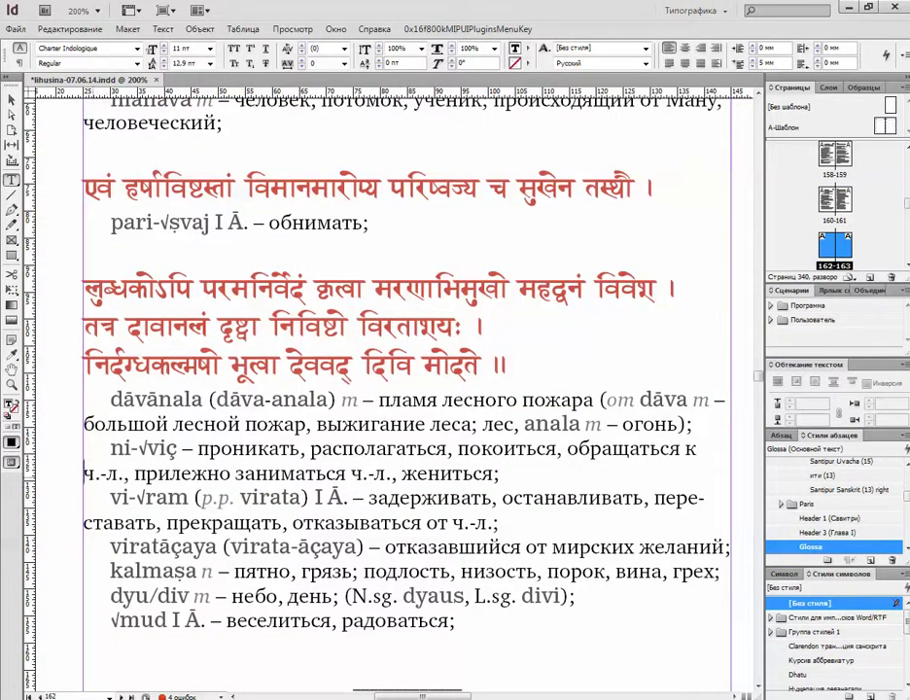
pyautogui.moveTo(84, 474); pyautogui.dragTo(124, 473)
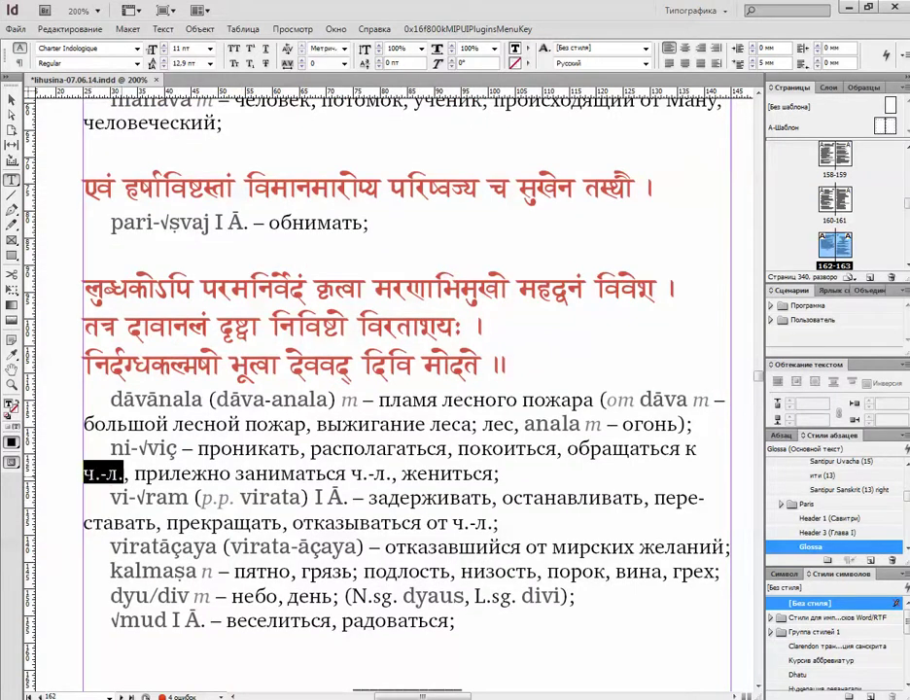
pyautogui.hotkey('ctrl', 'f')
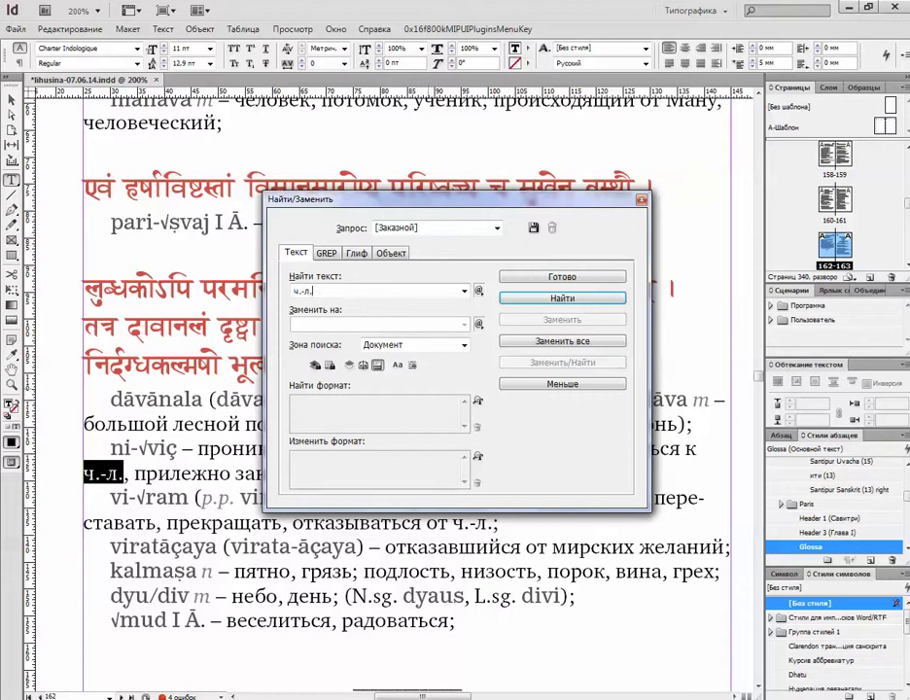
pyautogui.press('Return')
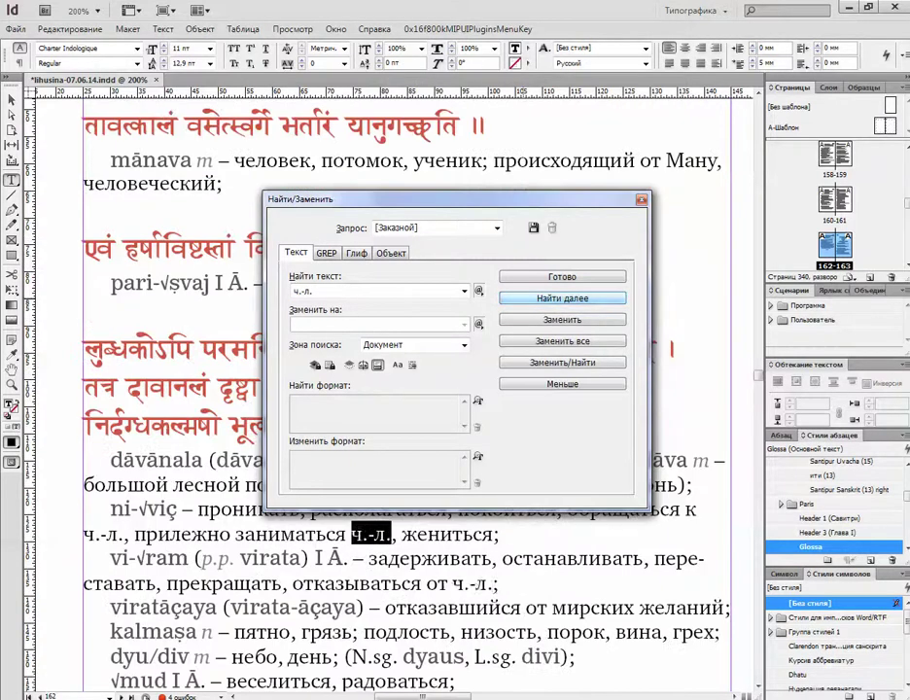
# Step: Check how "ч.-л." breaks across lines in successive matches through the document, up to the one after "достигать" on page 100
pyautogui.press('Return')
pyautogui.press('Return')
pyautogui.press('Return')
pyautogui.press('Return')
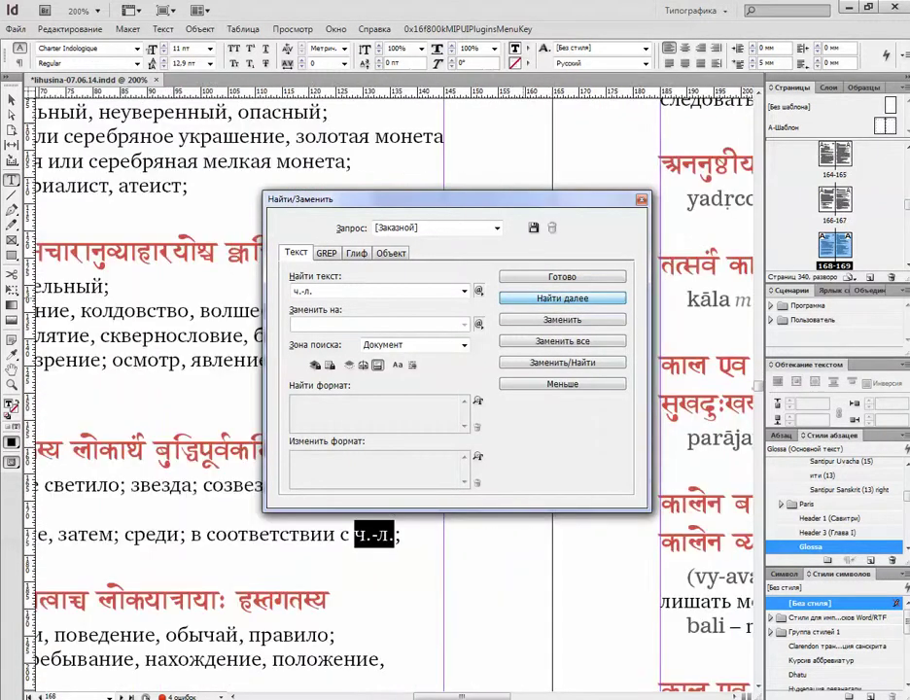
pyautogui.press('Return')
pyautogui.press('Return')
pyautogui.press('Return')
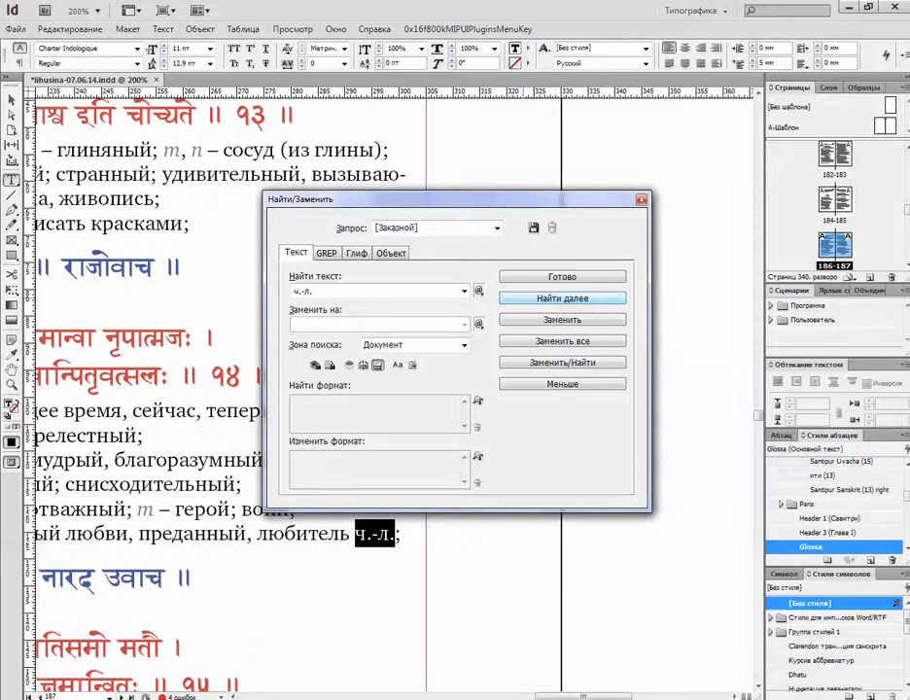
pyautogui.press('Return')
pyautogui.press('Return')
pyautogui.press('Return')
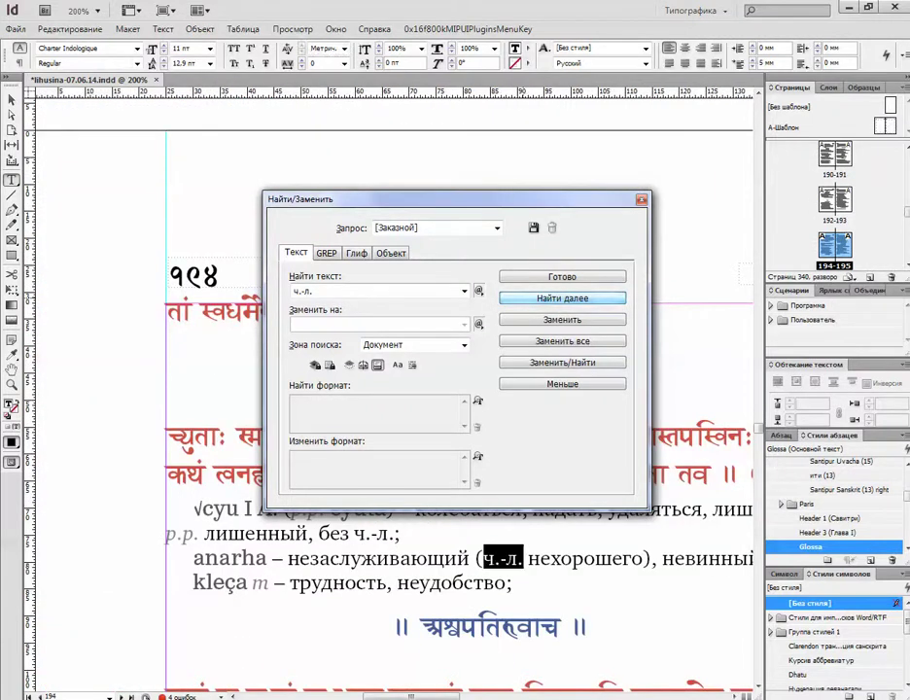
pyautogui.press('Return')
pyautogui.press('Return')
pyautogui.press('Return')
pyautogui.press('Return')
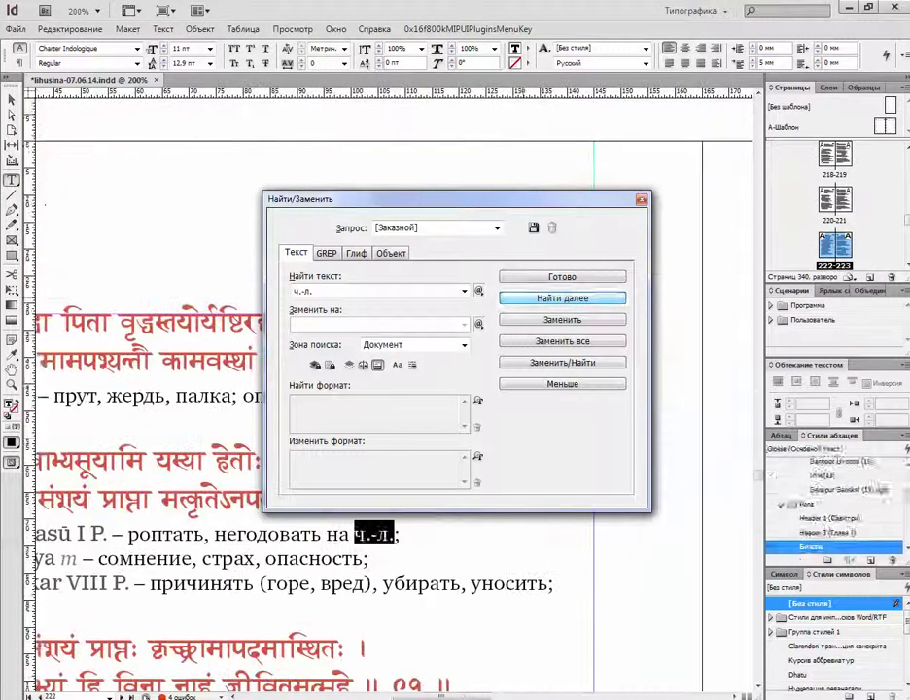
pyautogui.press('Return')
pyautogui.press('Return')
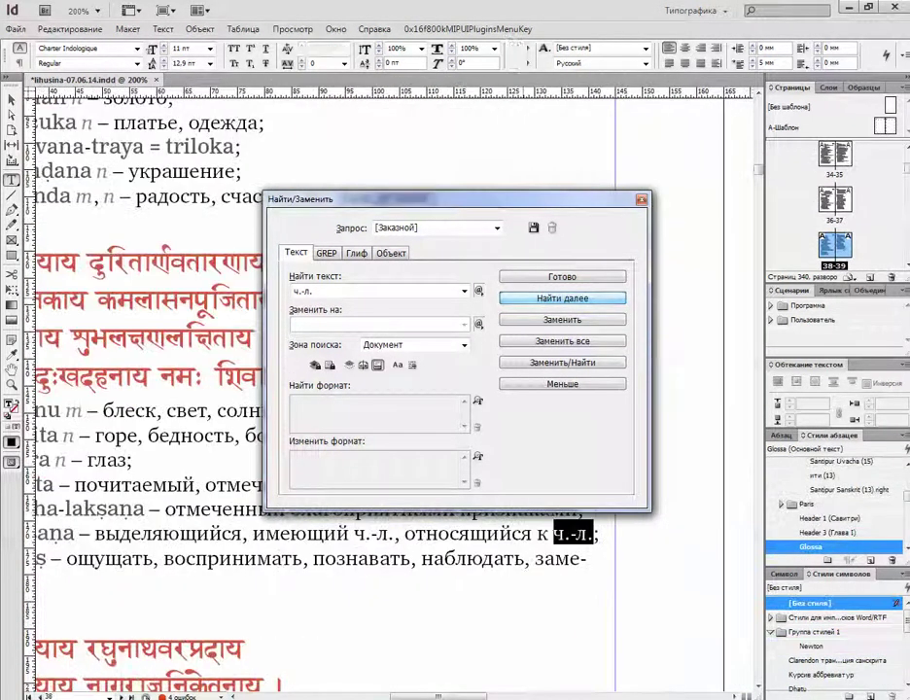
pyautogui.press('Return')
pyautogui.press('Return')
pyautogui.press('Return')
pyautogui.press('Return')
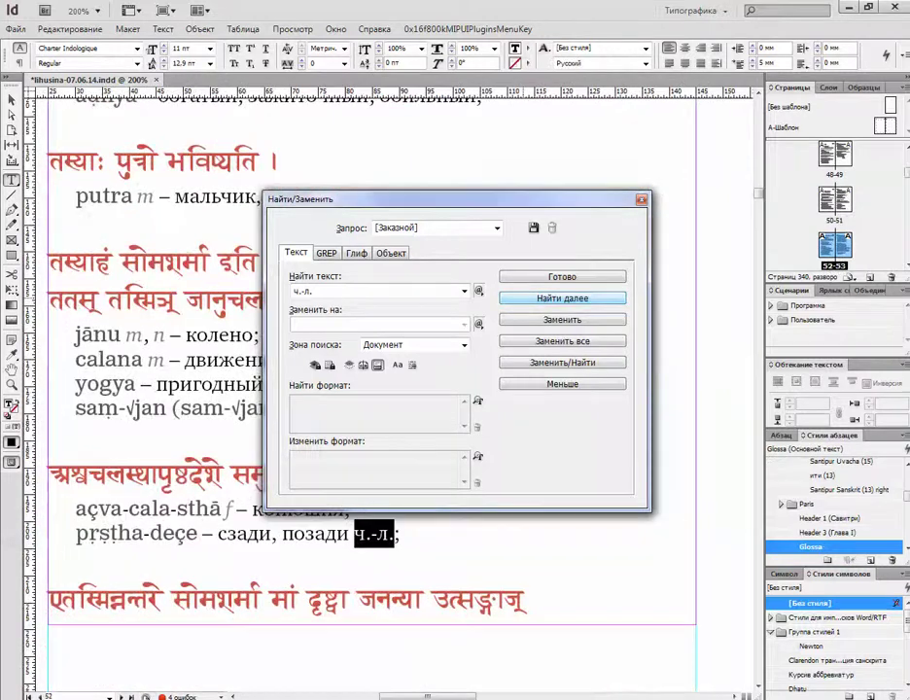
pyautogui.press('Return')
pyautogui.press('Return')
pyautogui.press('Return')
pyautogui.press('Return')
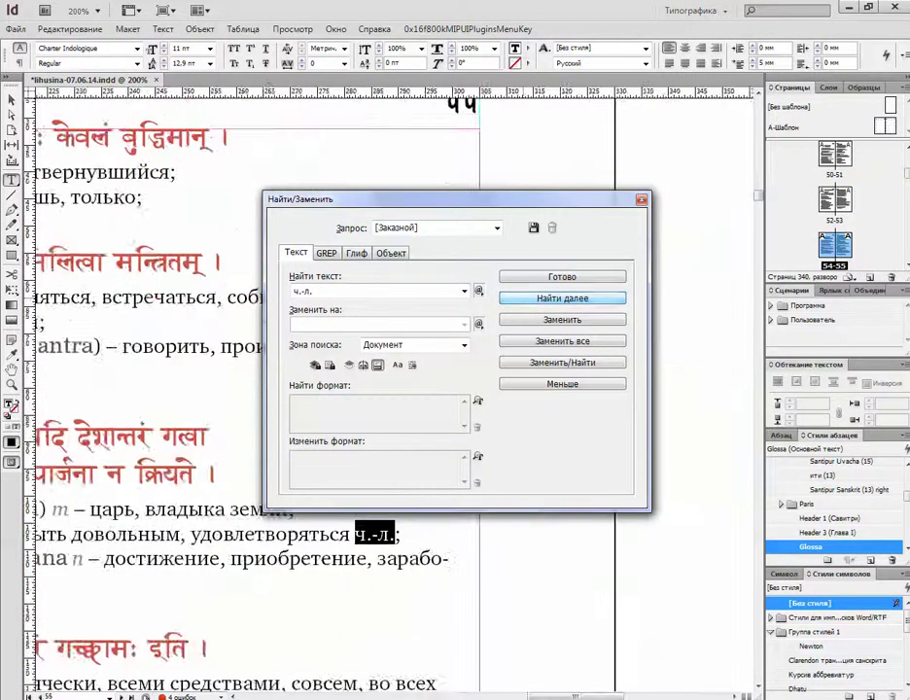
pyautogui.press('Return')
pyautogui.press('Return')
pyautogui.press('Return')
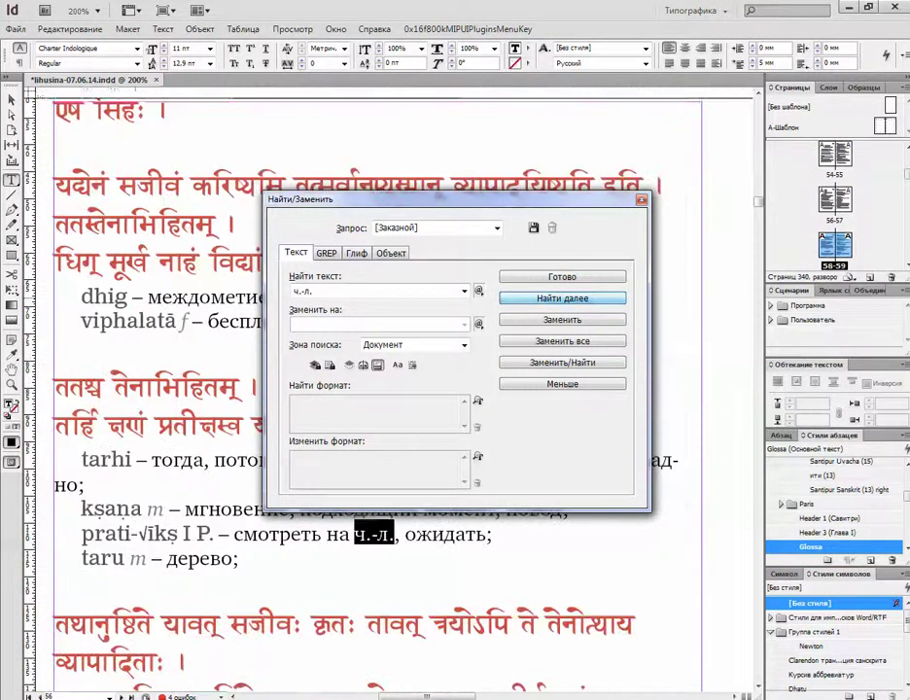
pyautogui.press('Return')
pyautogui.press('Return')
pyautogui.press('Return')
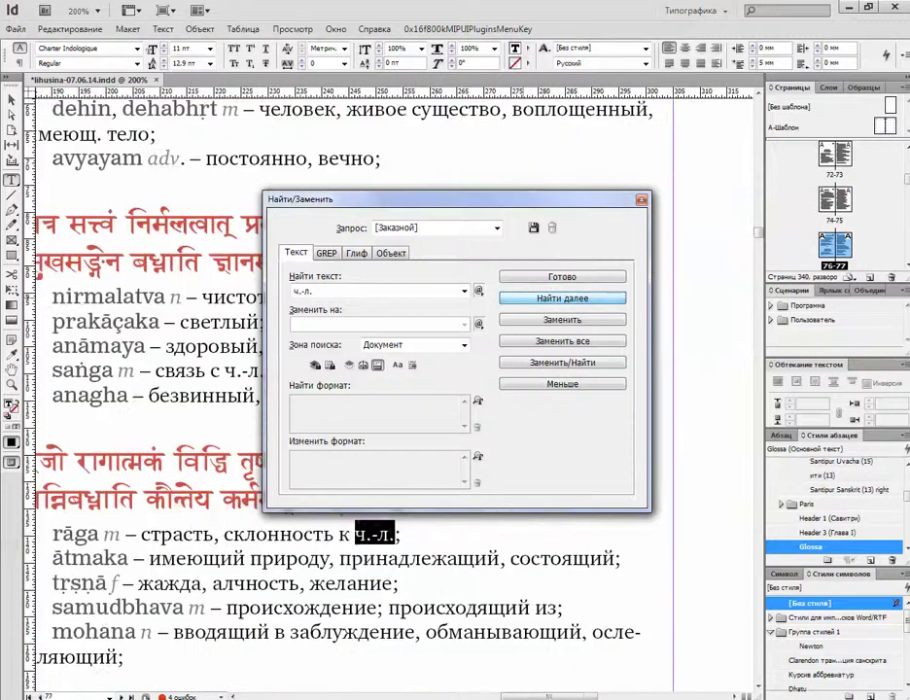
pyautogui.press('Return')
pyautogui.press('Return')
pyautogui.press('Return')
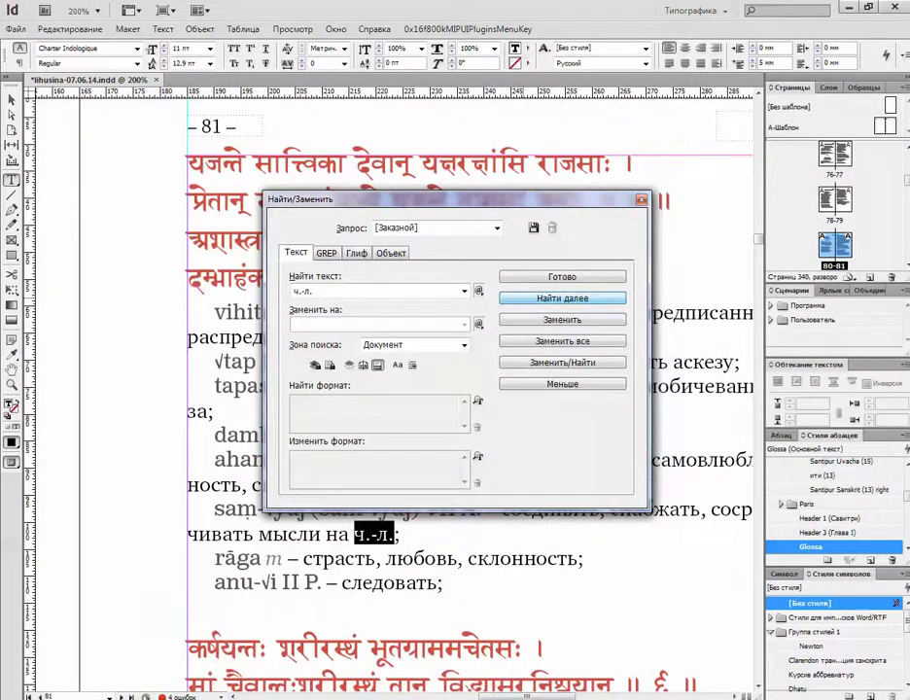
pyautogui.press('Return')
pyautogui.press('Return')
pyautogui.press('Return')
pyautogui.press('Return')
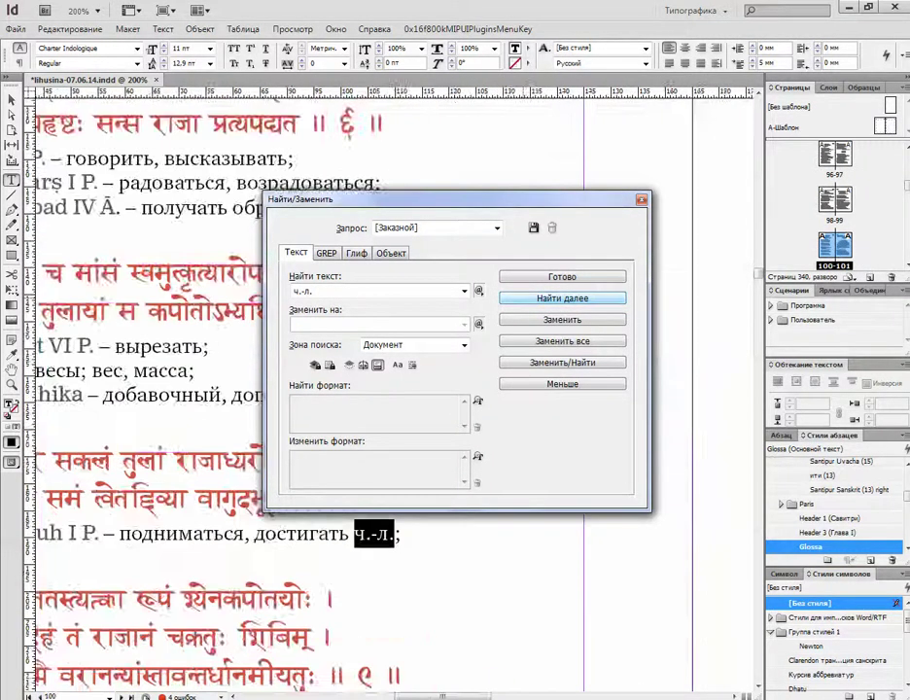
# Step: Find the last "ч.-л." of the "-lakṣaṇa" gloss on page 104 and force a line break before "к ч.-л."
pyautogui.press('Return')
pyautogui.press('Return')
pyautogui.press('Return')
pyautogui.press('Return')
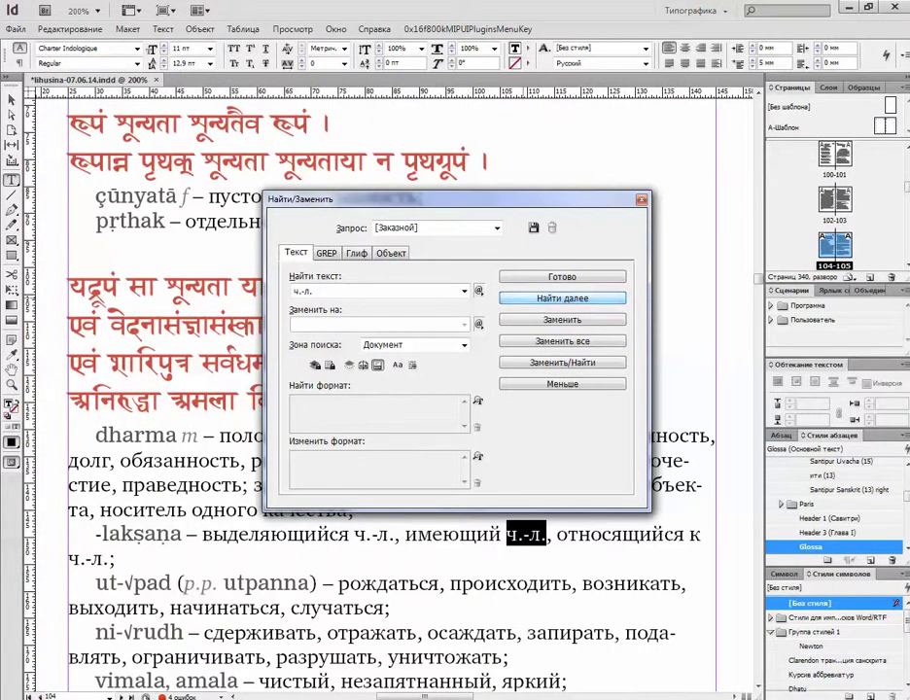
pyautogui.press('Return')
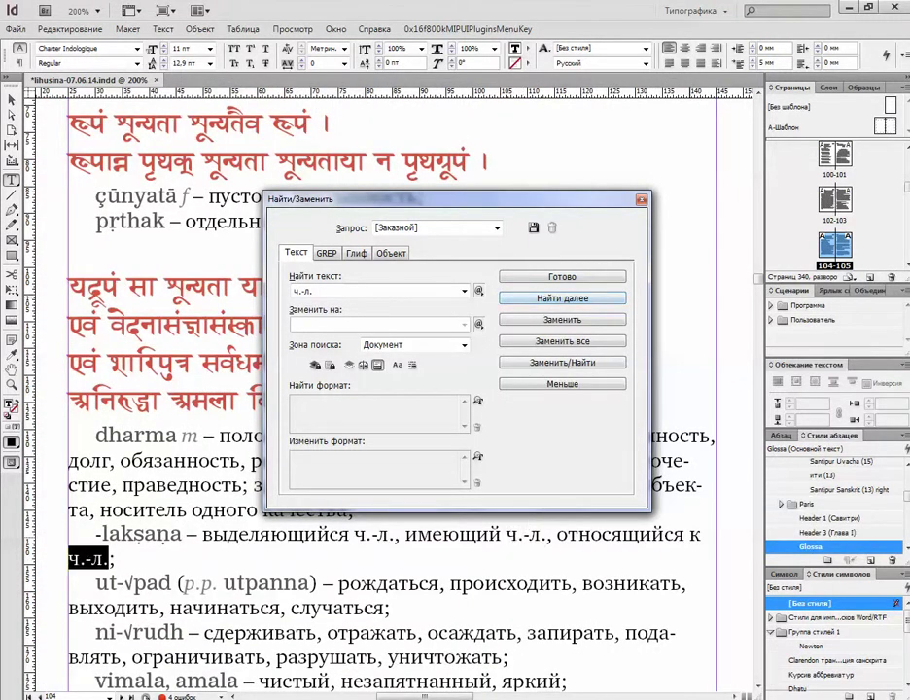
pyautogui.press('Return')
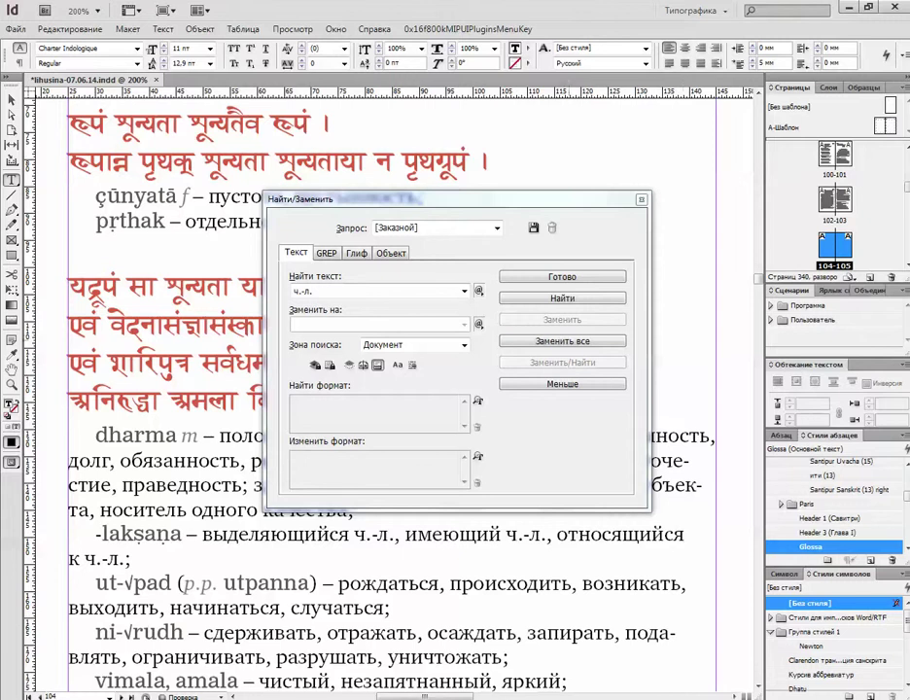
# Step: Continue through the matches of "ч.-л." from page 104 up to the one after "указывать на" on the 192-193 spread
pyautogui.press('Return')
pyautogui.press('Return')
pyautogui.press('Return')
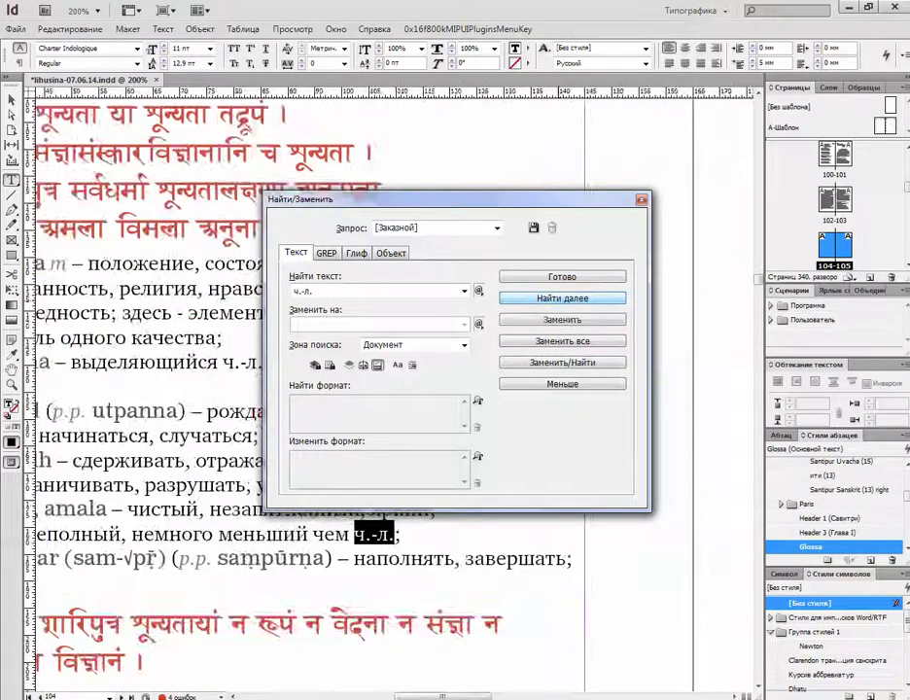
pyautogui.press('Return')
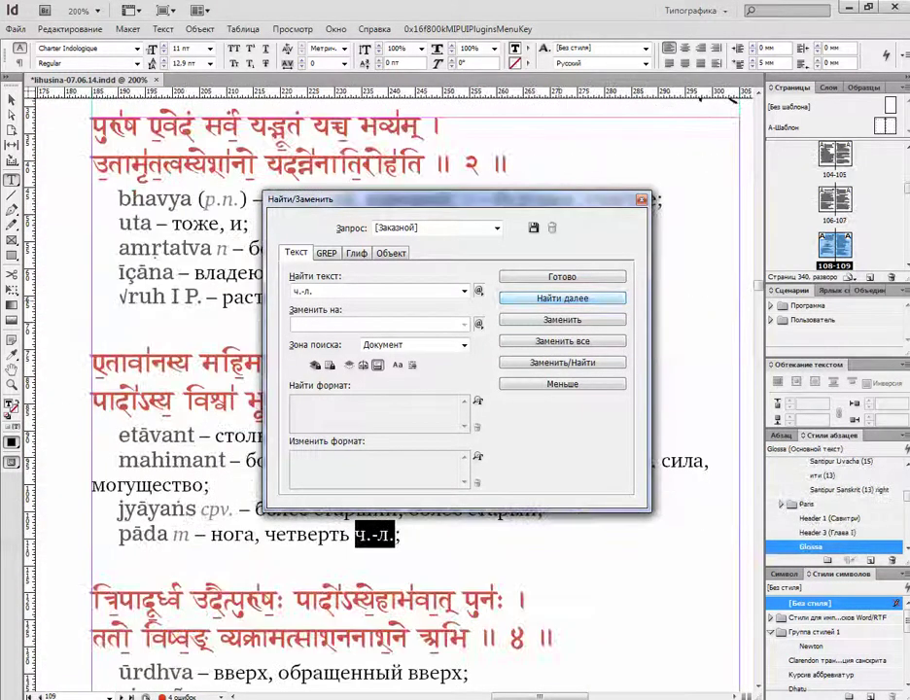
pyautogui.press('Return')
pyautogui.press('Return')
pyautogui.press('Return')
pyautogui.press('Return')
pyautogui.press('Return')
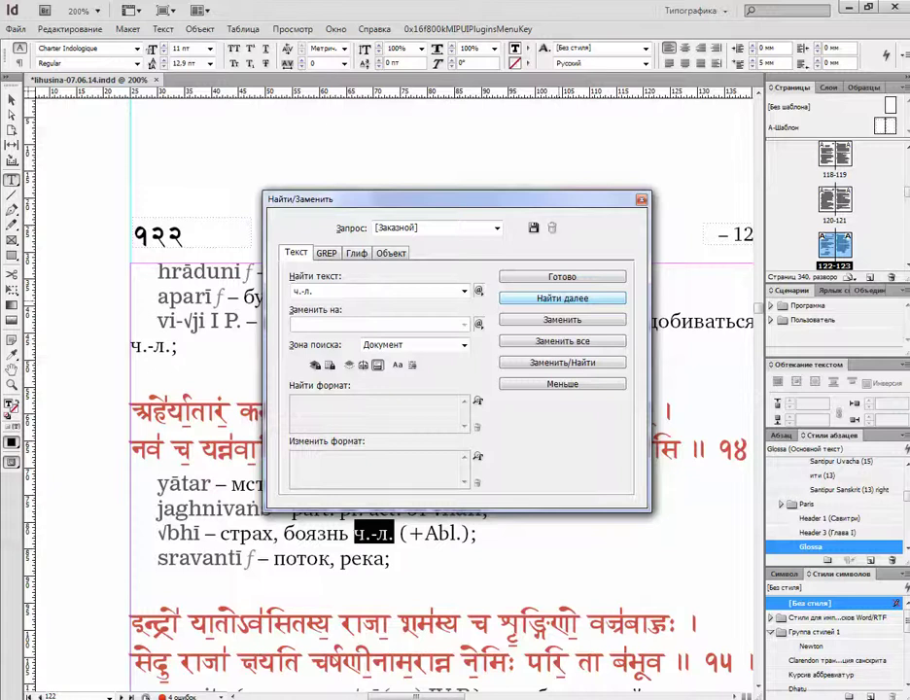
pyautogui.press('Return')
pyautogui.press('Return')
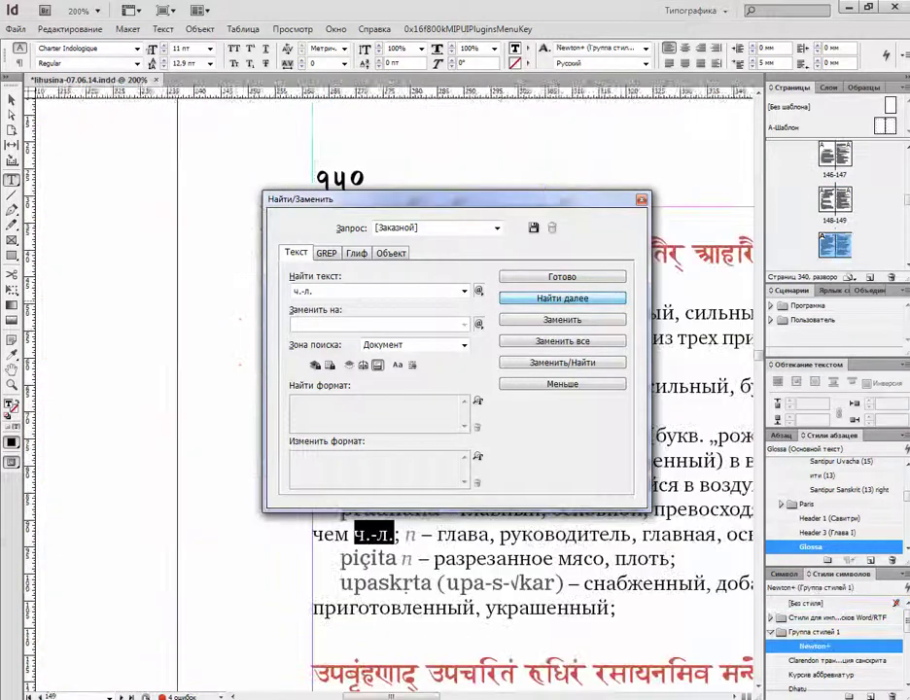
pyautogui.press('Return')
pyautogui.press('Return')
pyautogui.press('Return')
pyautogui.press('Return')
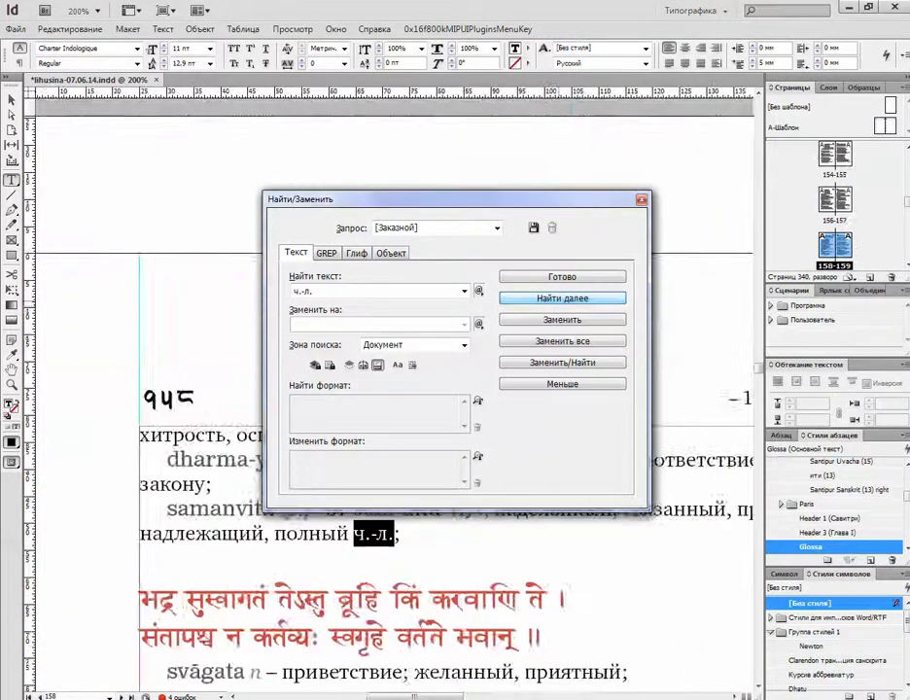
pyautogui.press('Return')
pyautogui.press('Return')
pyautogui.press('Return')
pyautogui.press('Return')
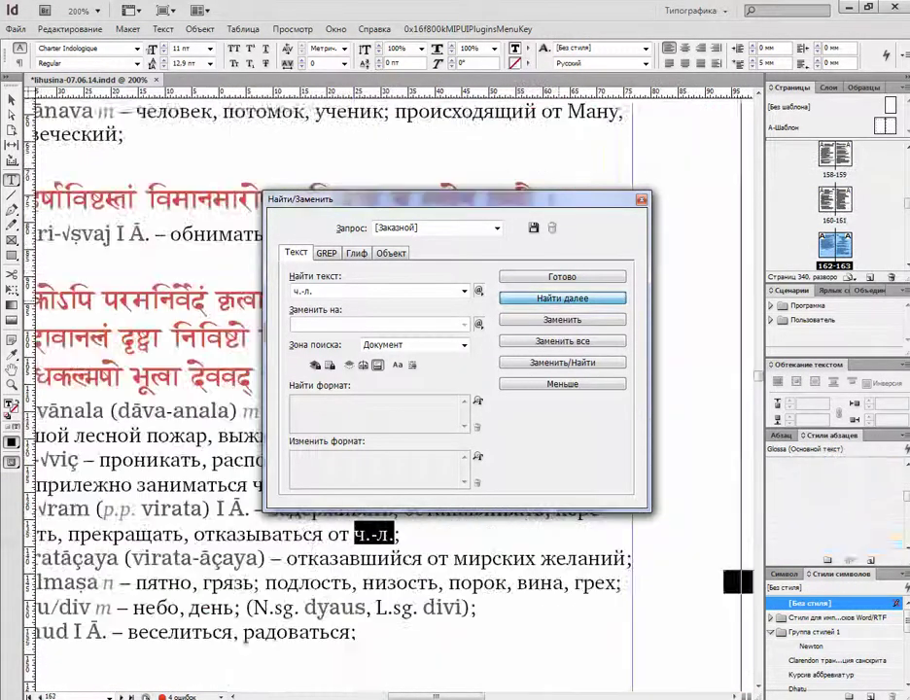
pyautogui.press('Return')
pyautogui.press('Return')
pyautogui.press('Return')
pyautogui.press('Return')
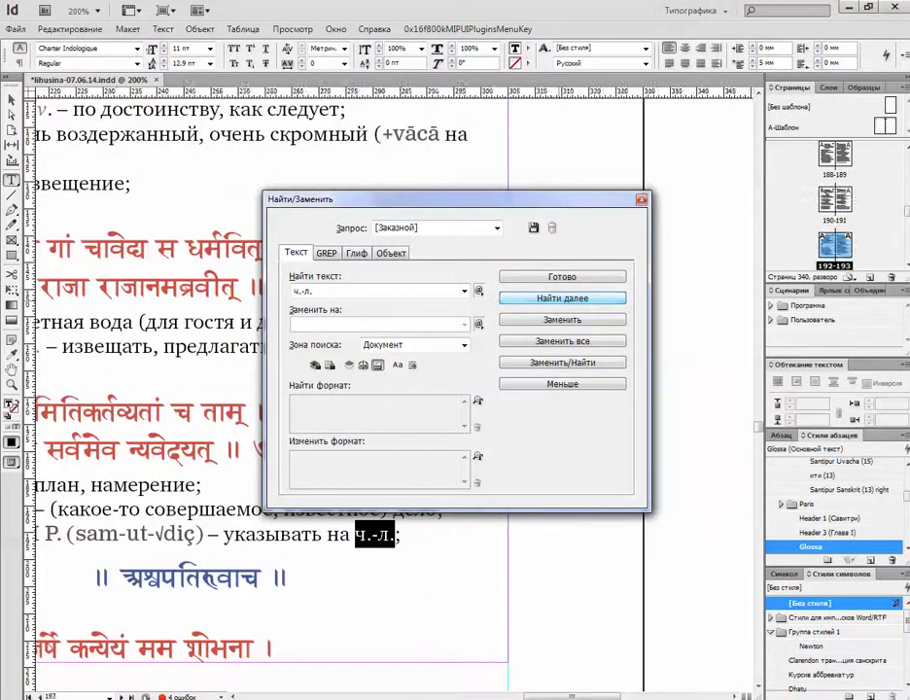
# Step: Continue through the matches of "ч.-л." from the 192-193 spread to the one after "успешно завершающий" on page 54, and end the search
pyautogui.press('Return')
pyautogui.press('Return')
pyautogui.press('Return')
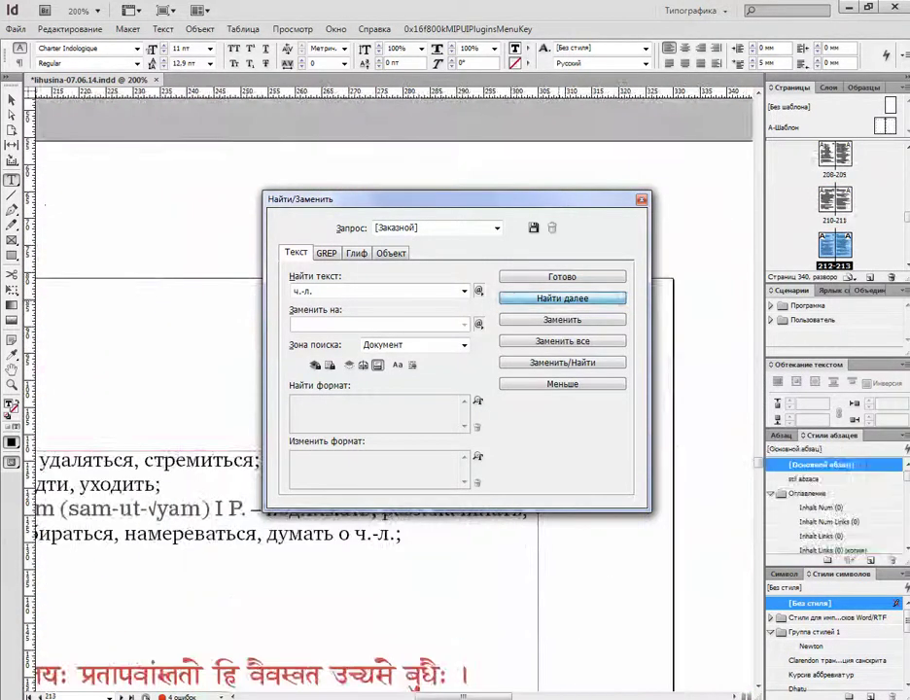
pyautogui.press('Return')
pyautogui.press('Return')
pyautogui.press('Return')
pyautogui.press('Return')
pyautogui.press('Return')
pyautogui.press('Return')
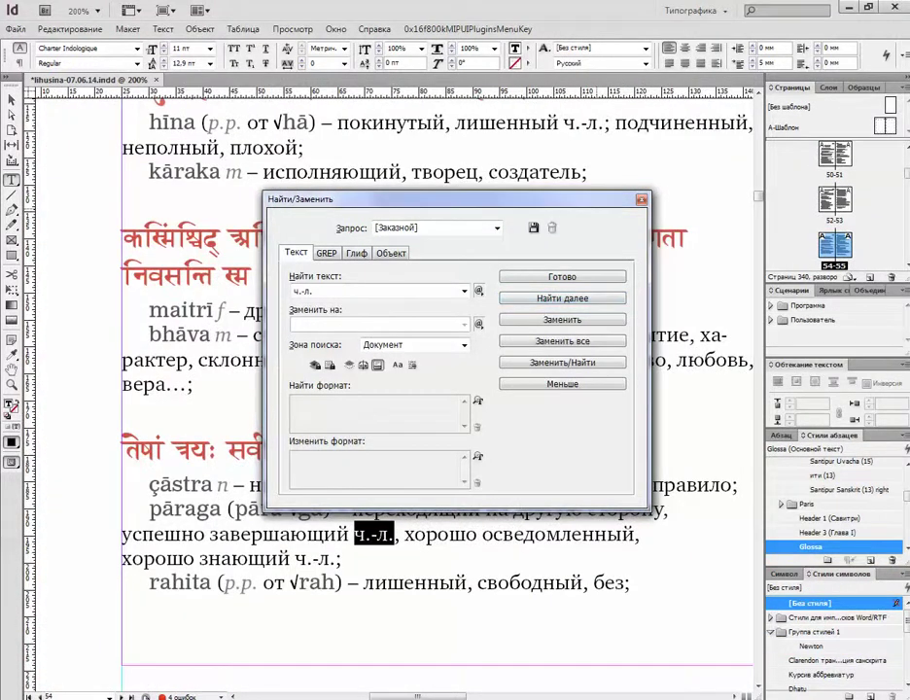
pyautogui.press('Escape')
# Step: Apply the "Курсив аббревиатур" character style to "Abl. sg." in the "vidyā" gloss on page 54
pyautogui.scroll(5, 389, 389)
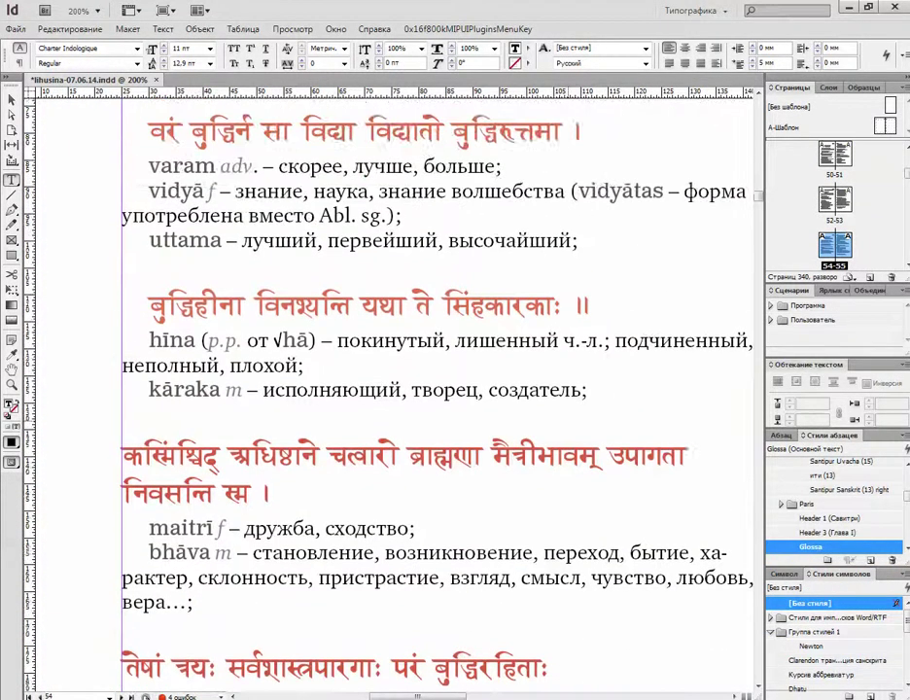
pyautogui.scroll(4, 389, 389)
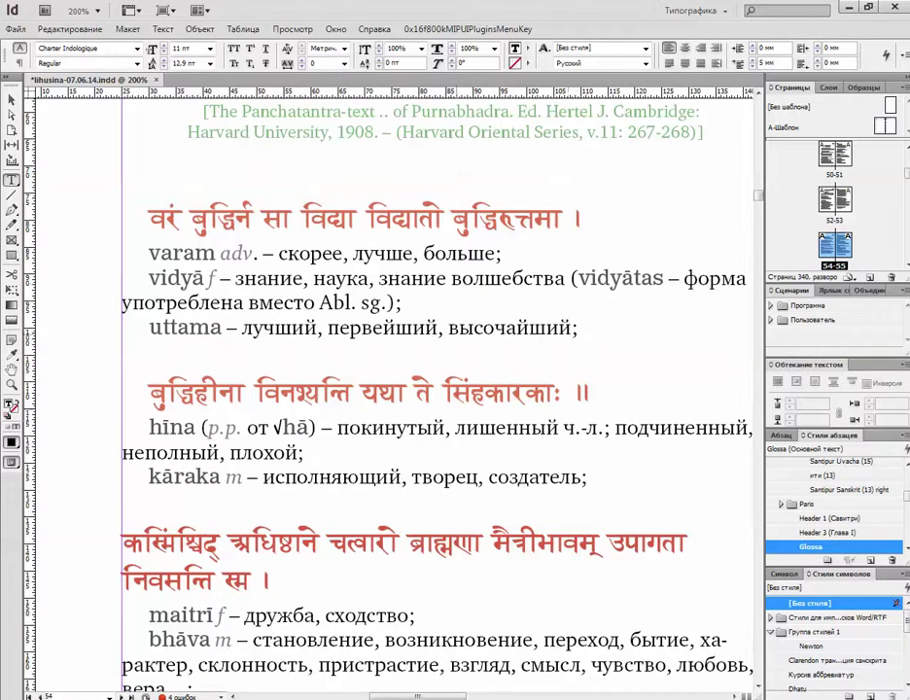
pyautogui.scroll(-3, 389, 389)
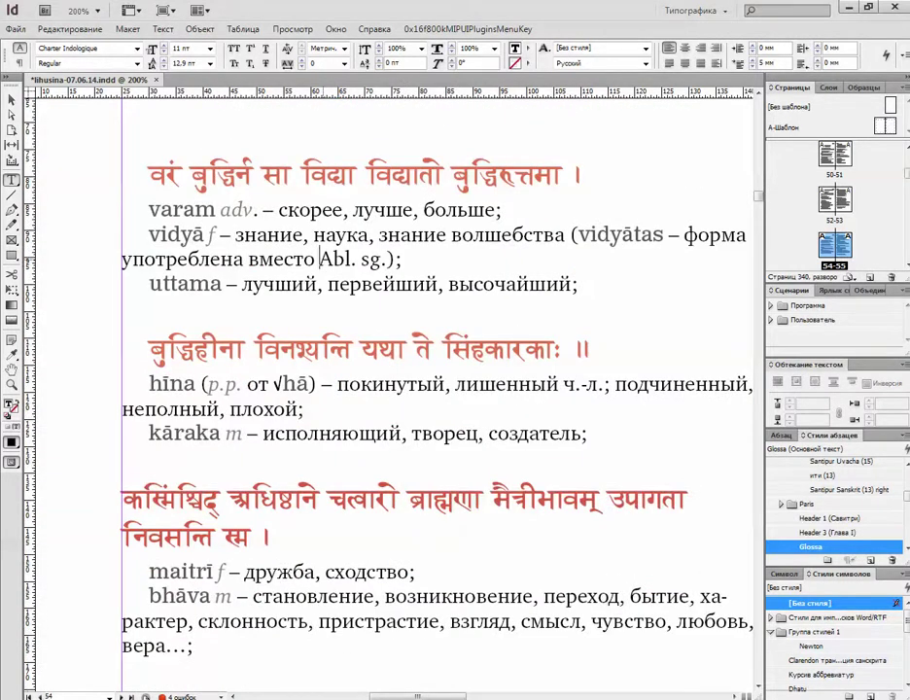
pyautogui.hotkey('shift', 'Right')
pyautogui.hotkey('shift', 'Right')
pyautogui.hotkey('shift', 'Right')
pyautogui.hotkey('shift', 'Right')
pyautogui.hotkey('shift', 'Right')
pyautogui.hotkey('shift', 'Right')
pyautogui.hotkey('shift', 'Right')
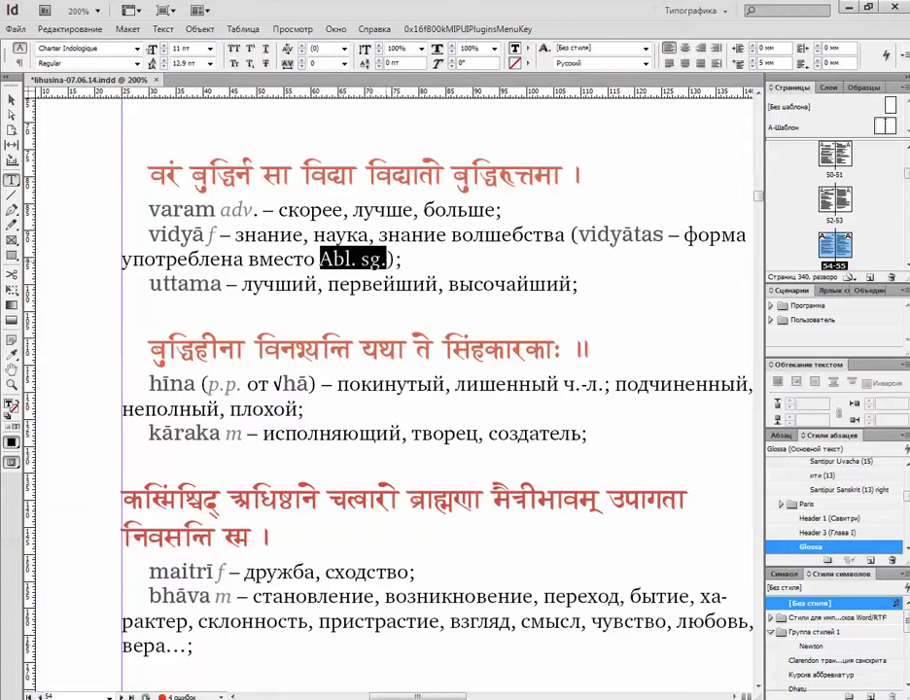
pyautogui.hotkey('shift', 'Right')
pyautogui.scroll(1, 389, 389)
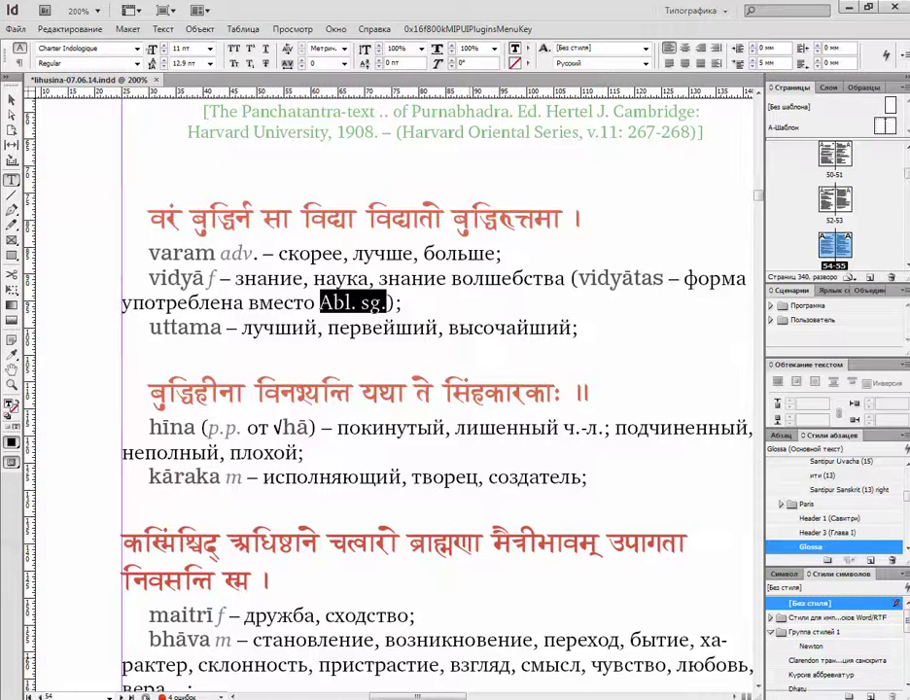
pyautogui.hscroll(2, 389, 389)
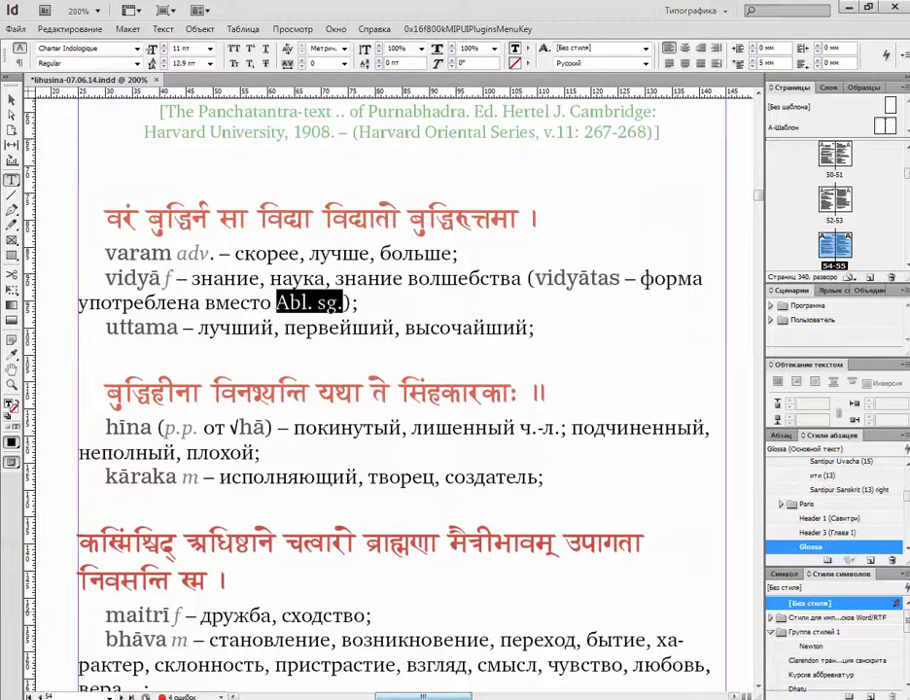
pyautogui.scroll(1, 389, 389)
pyautogui.hscroll(-1, 389, 389)
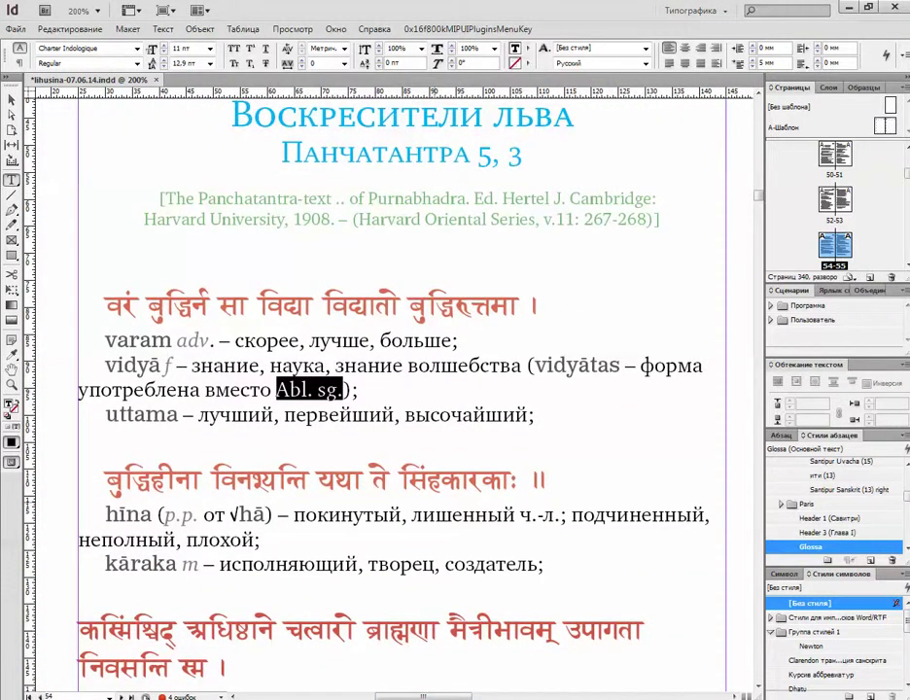
pyautogui.scroll(-5, 389, 389)
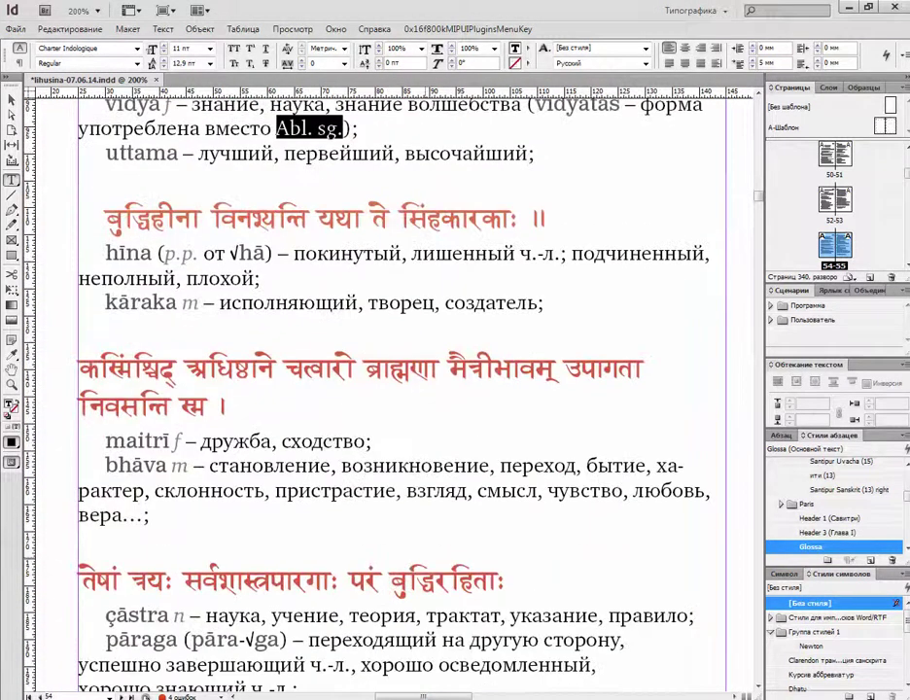
pyautogui.scroll(4, 389, 389)
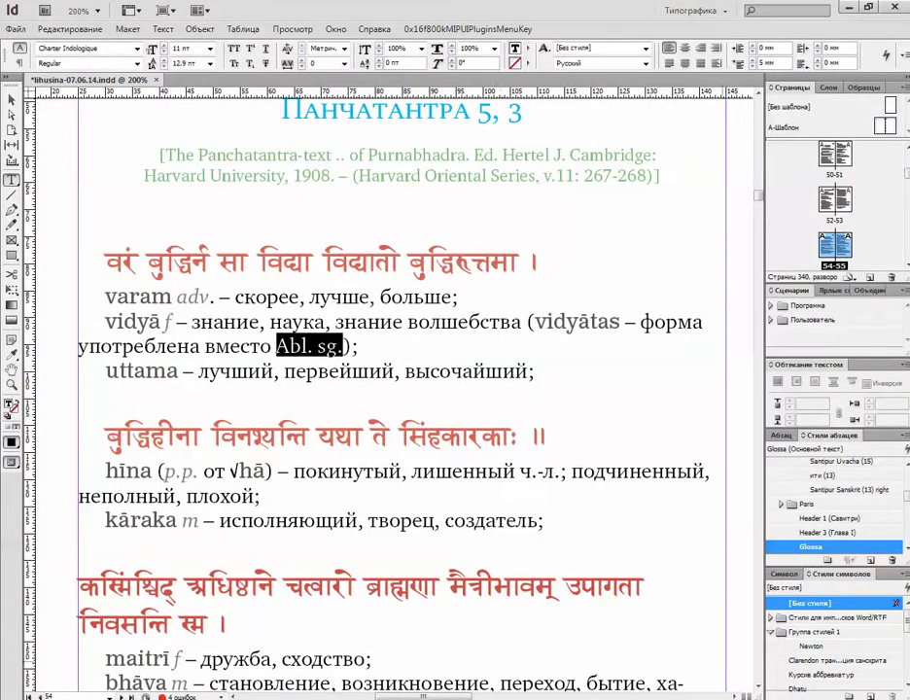
pyautogui.click(821, 675)
pyautogui.click(438, 347)
# Step: Check the paragraph styles of the chapter title "Воскресители льва" and of the bracketed source reference on page 54
pyautogui.scroll(5, 389, 389)
pyautogui.scroll(10, 389, 389)
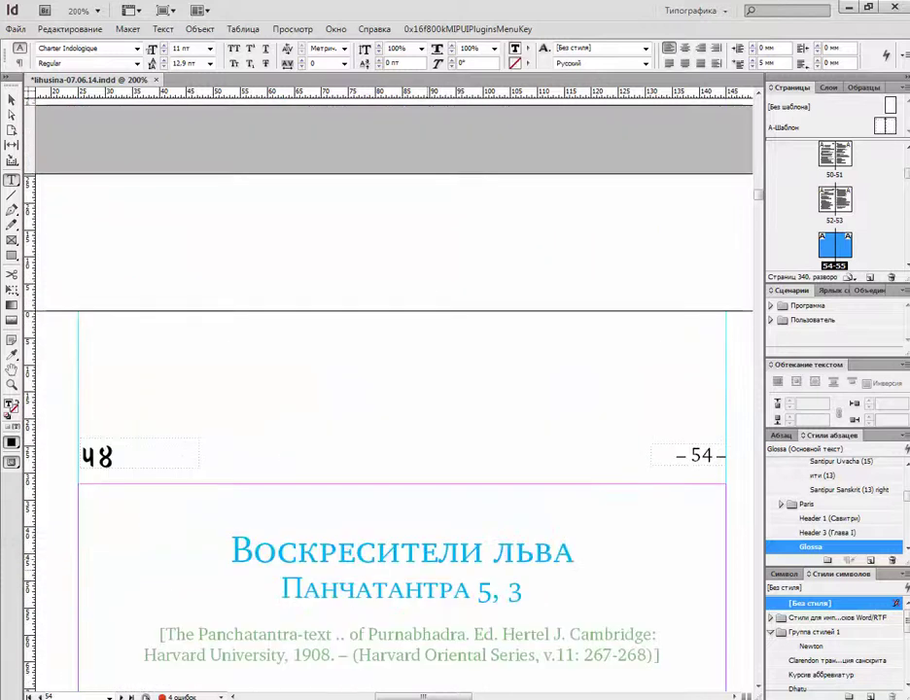
pyautogui.scroll(-13, 389, 389)
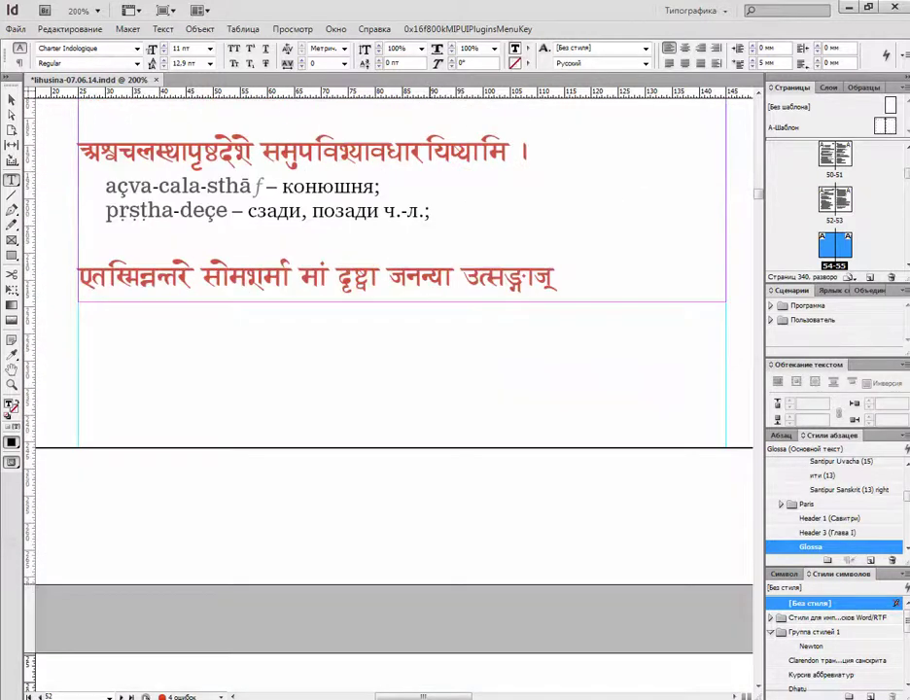
pyautogui.click(278, 414)
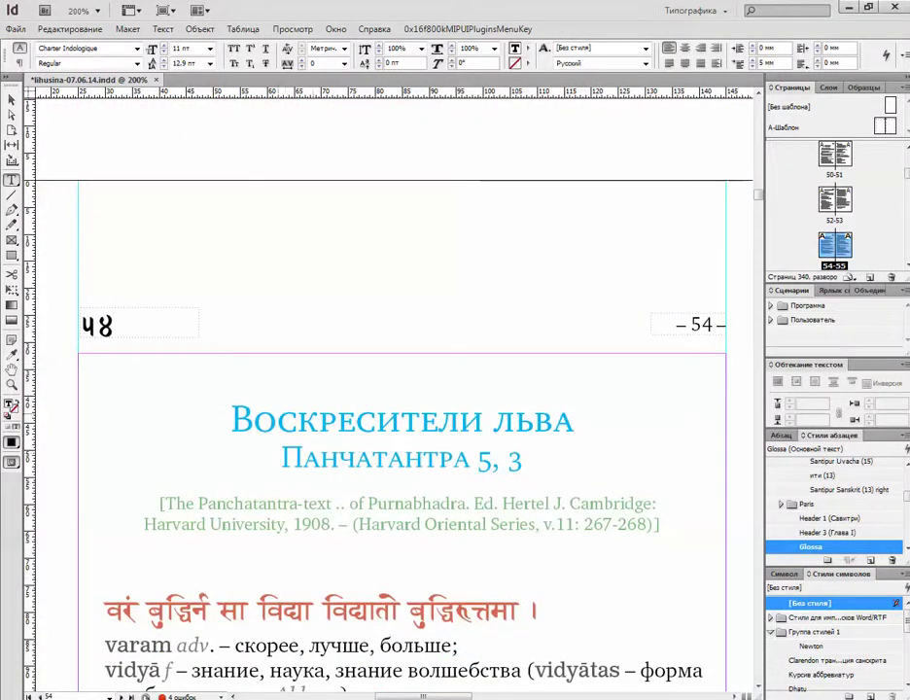
pyautogui.click(266, 383)
pyautogui.click(268, 428)
pyautogui.moveTo(319, 420); pyautogui.dragTo(420, 422)
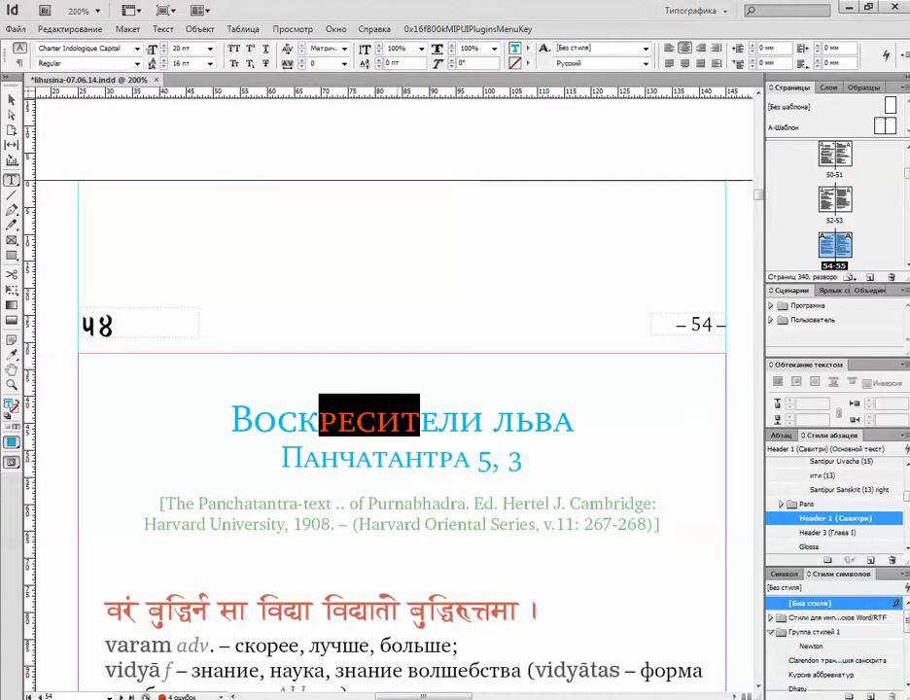
pyautogui.scroll(-1, 420, 422)
pyautogui.moveTo(380, 437); pyautogui.dragTo(437, 438)
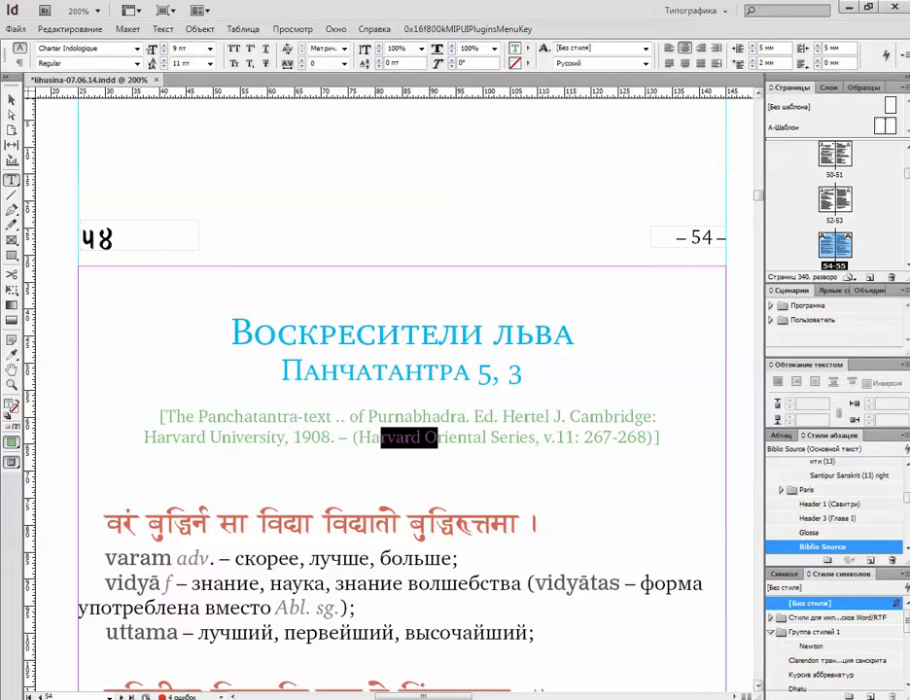
# Step: Check the paragraph styles of the indented Sanskrit verse and of the two-line Sanskrit prose sentence on page 54
pyautogui.click(781, 491)
pyautogui.click(781, 490)
pyautogui.scroll(-1, 450, 480)
pyautogui.click(451, 481)
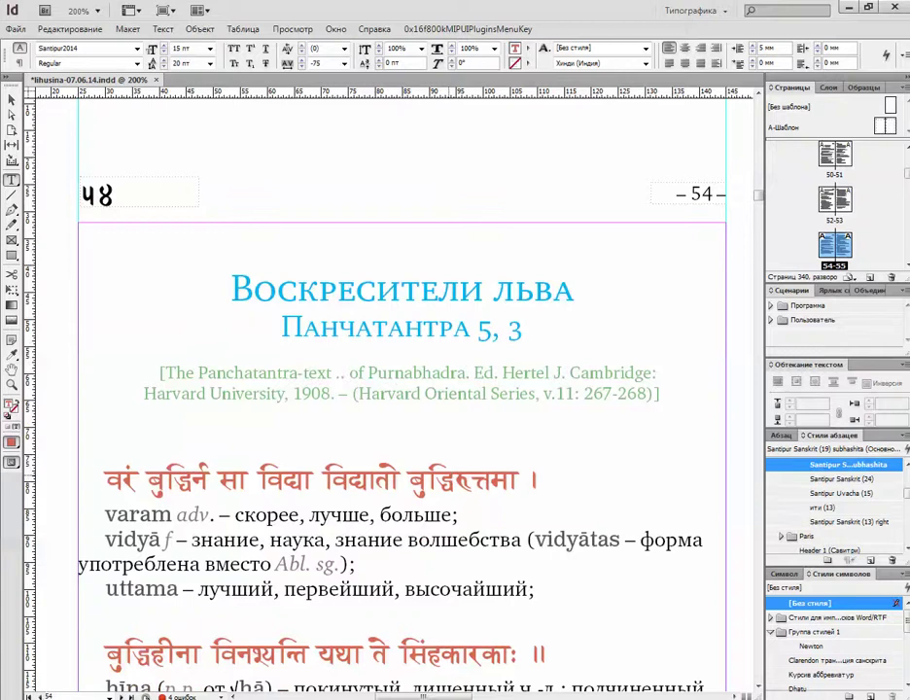
pyautogui.scroll(-1, 450, 481)
pyautogui.scroll(-3, 389, 389)
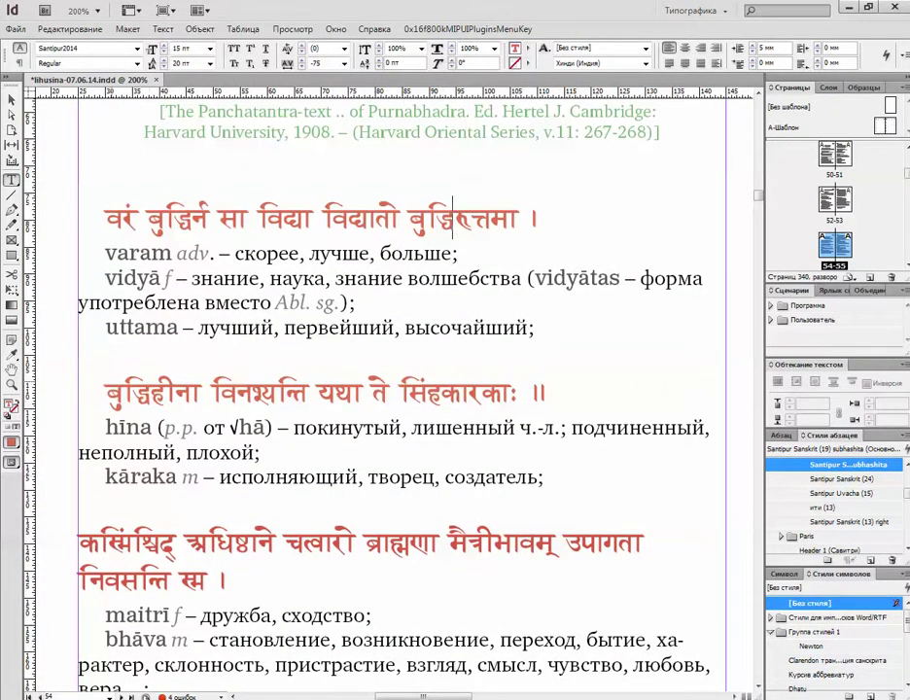
pyautogui.click(133, 531)
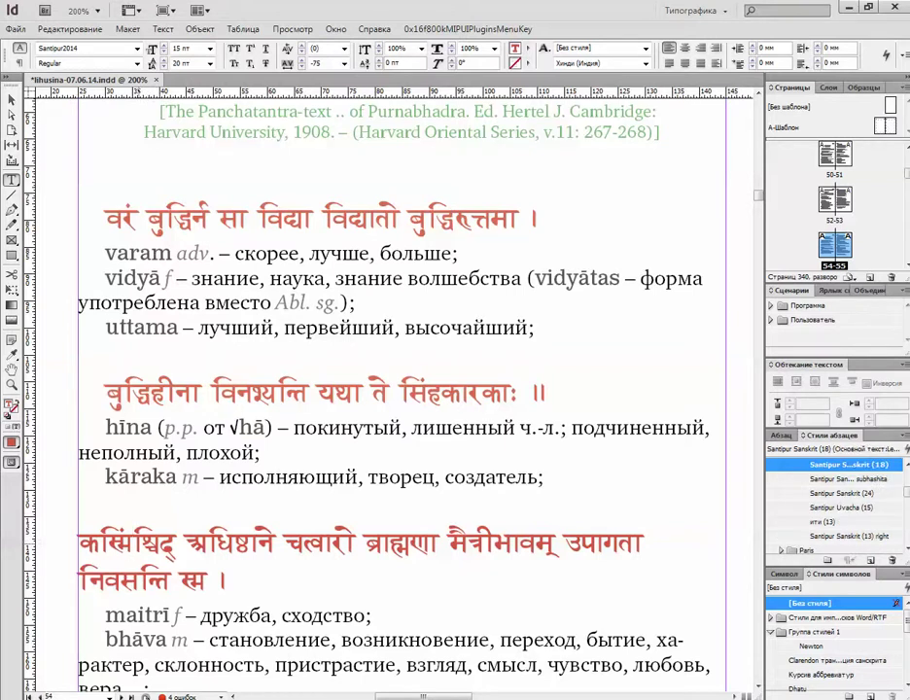
pyautogui.scroll(-3, 399, 389)
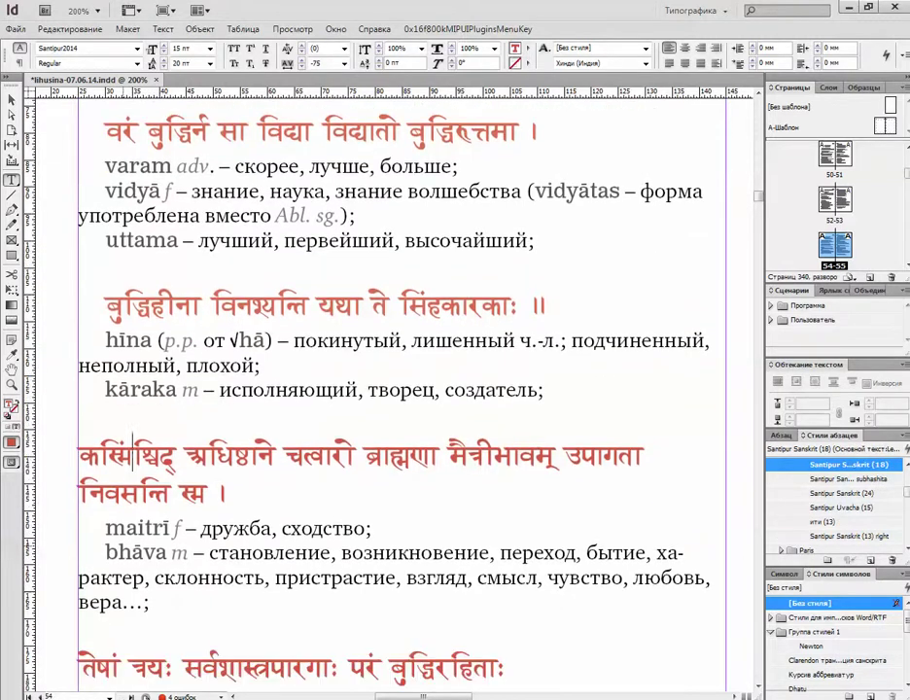
pyautogui.scroll(-1, 399, 389)
pyautogui.scroll(1, 399, 390)
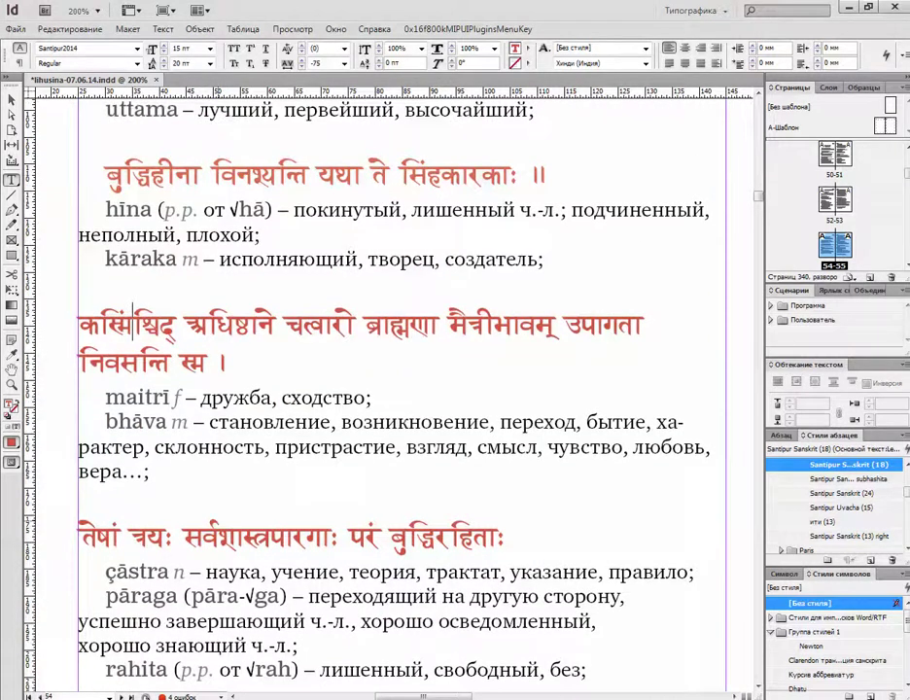
pyautogui.scroll(-2, 399, 389)
pyautogui.scroll(4, 399, 389)
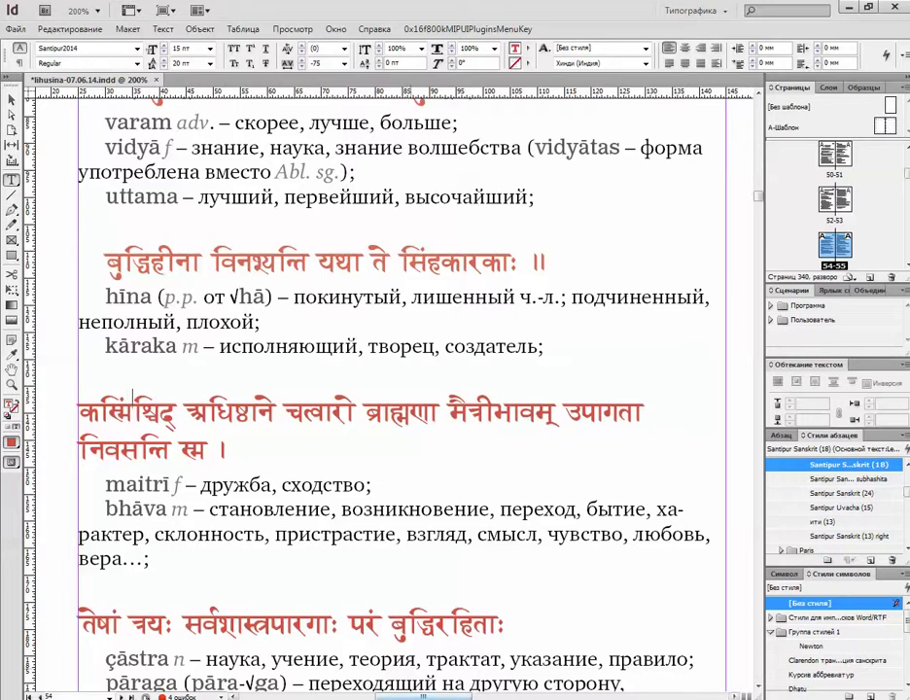
# Step: Select the short second line "निवसन्ति स्म ।" above the "maitrī" gloss on page 54 to examine the sentence's line break
pyautogui.moveTo(229, 453); pyautogui.dragTo(175, 457)
pyautogui.hotkey('ctrl', '-')
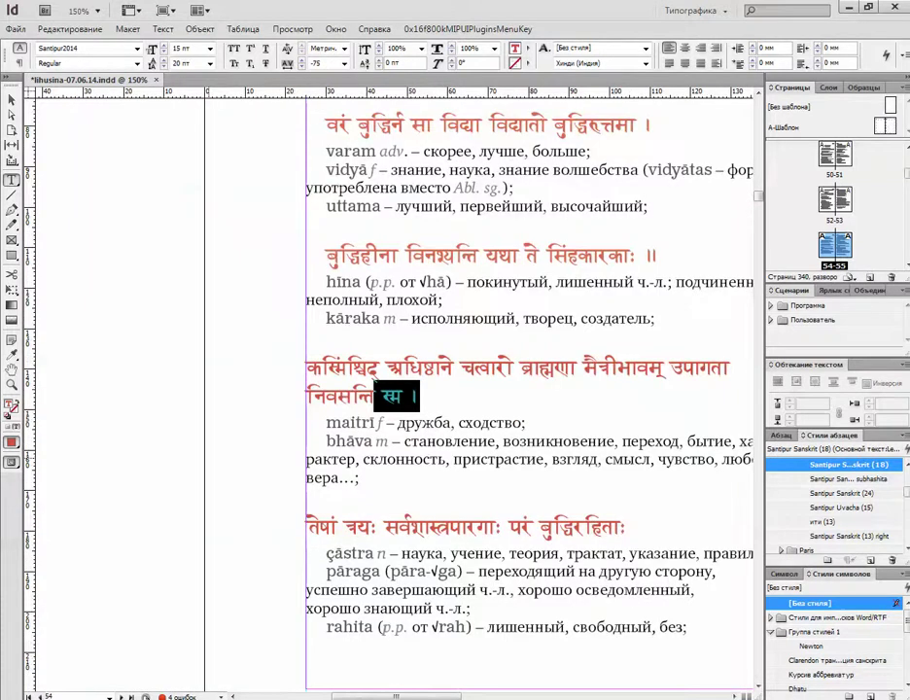
pyautogui.hotkey('ctrl', '-')
pyautogui.hotkey('shift', 'Left')
pyautogui.hotkey('shift', 'Left')
pyautogui.hotkey('shift', 'Left')
pyautogui.hotkey('shift', 'Left')
pyautogui.hotkey('shift', 'Left')
pyautogui.hotkey('shift', 'Left')
pyautogui.hotkey('shift', 'Left')
pyautogui.hotkey('shift', 'Left')
pyautogui.hotkey('shift', 'Left')
pyautogui.hotkey('shift', 'Left')
pyautogui.hotkey('shift', 'Left')
pyautogui.hotkey('shift', 'Left')
pyautogui.hotkey('shift', 'Left')
pyautogui.hotkey('shift', 'Left')
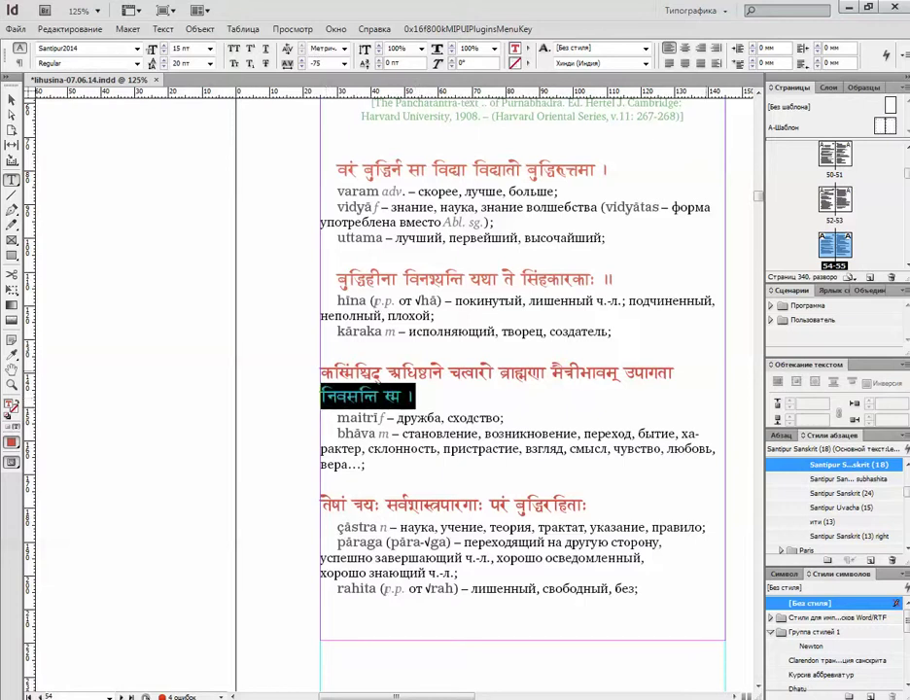
pyautogui.hotkey('ctrl', '-')
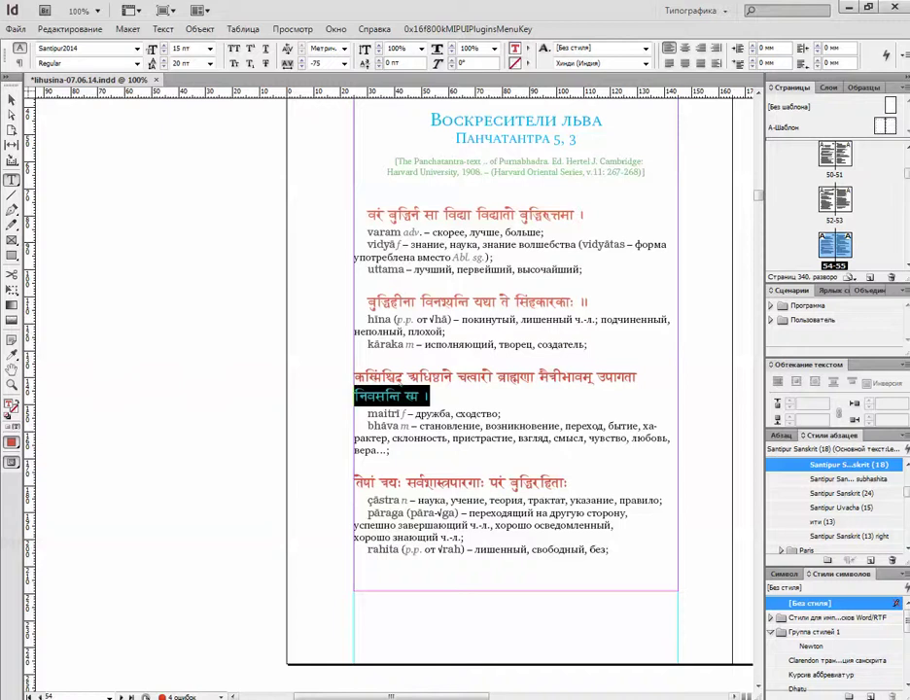
# Step: Break the last Sanskrit line on page 56 before "अहो" so that the second sentence starts on a new line
pyautogui.moveTo(391, 696); pyautogui.dragTo(498, 696)
pyautogui.scroll(13, 394, 389)
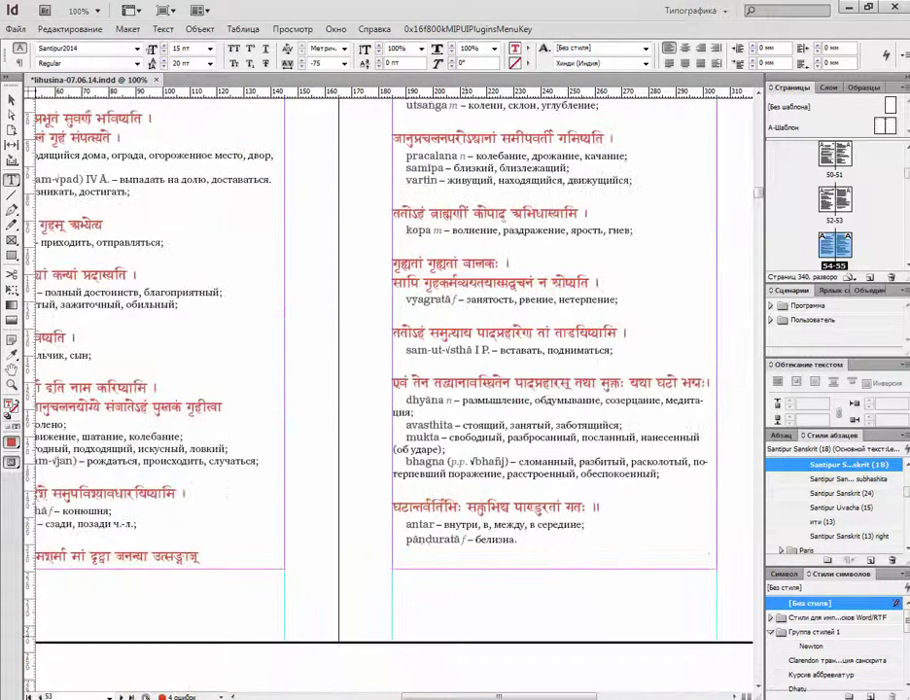
pyautogui.moveTo(499, 697); pyautogui.dragTo(463, 696)
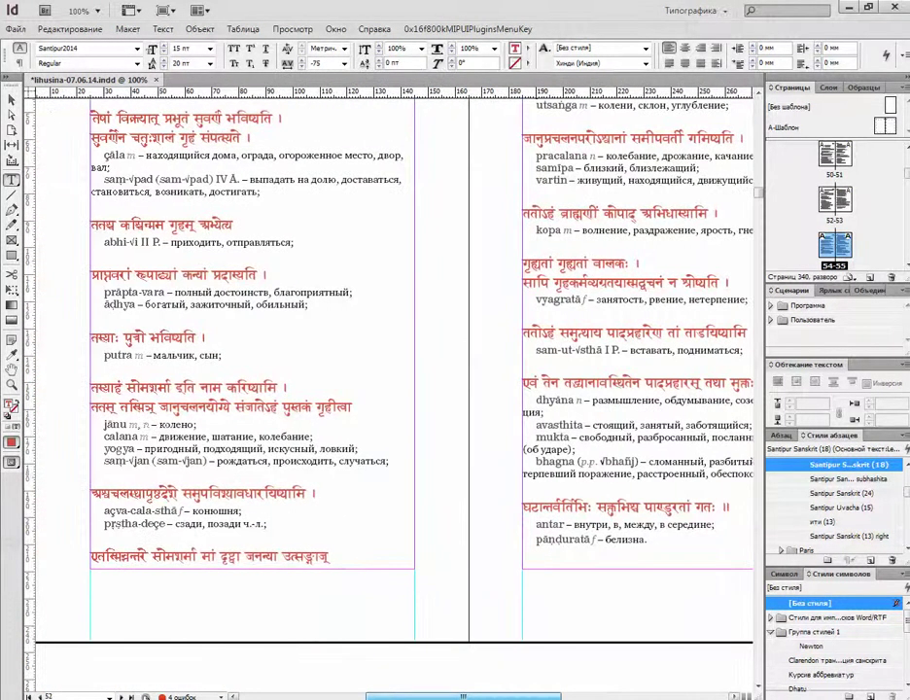
pyautogui.scroll(3, 393, 389)
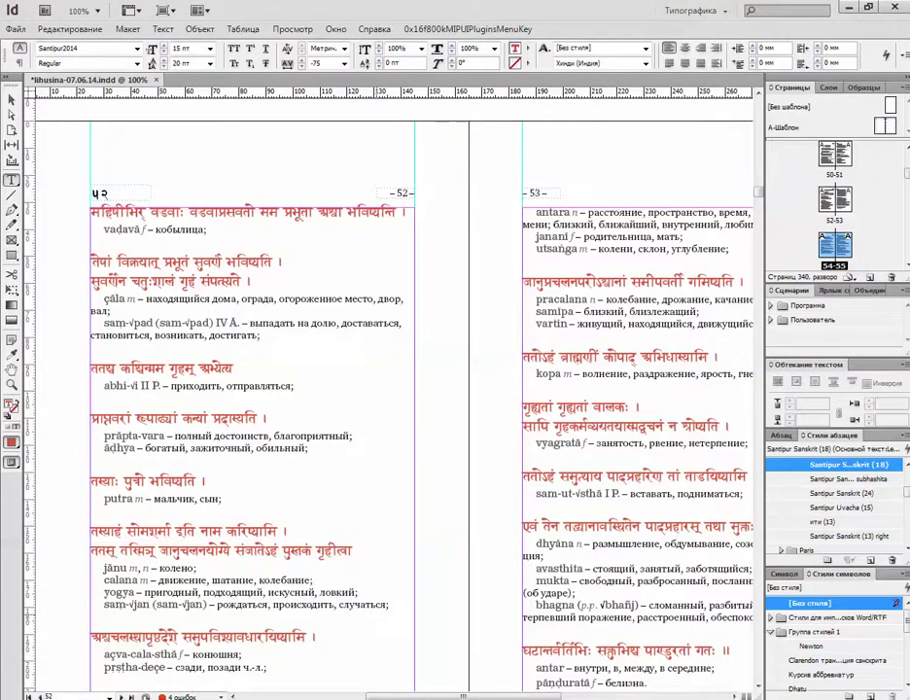
pyautogui.scroll(-10, 389, 389)
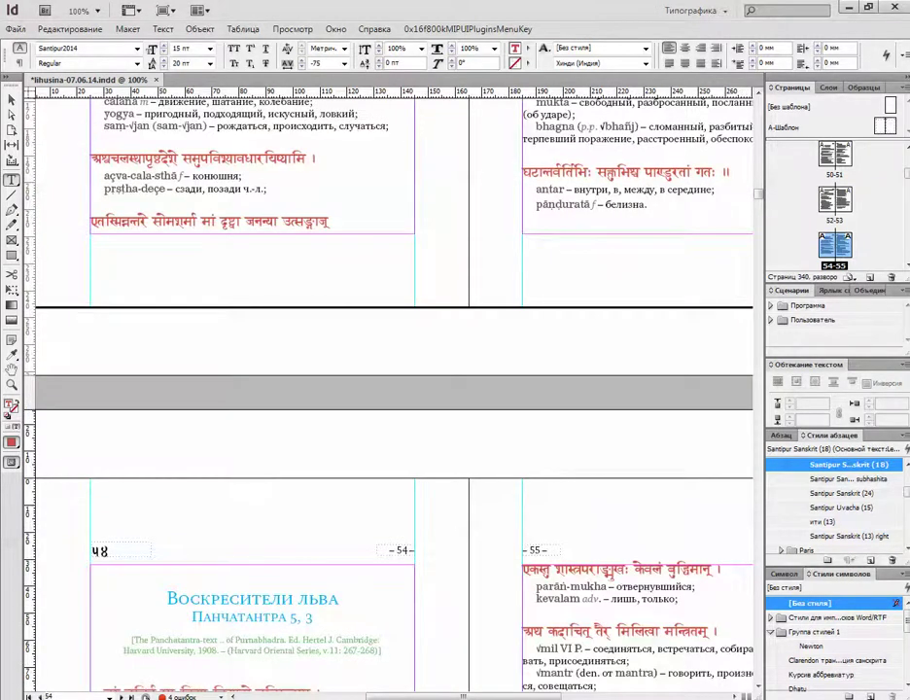
pyautogui.scroll(-5, 389, 389)
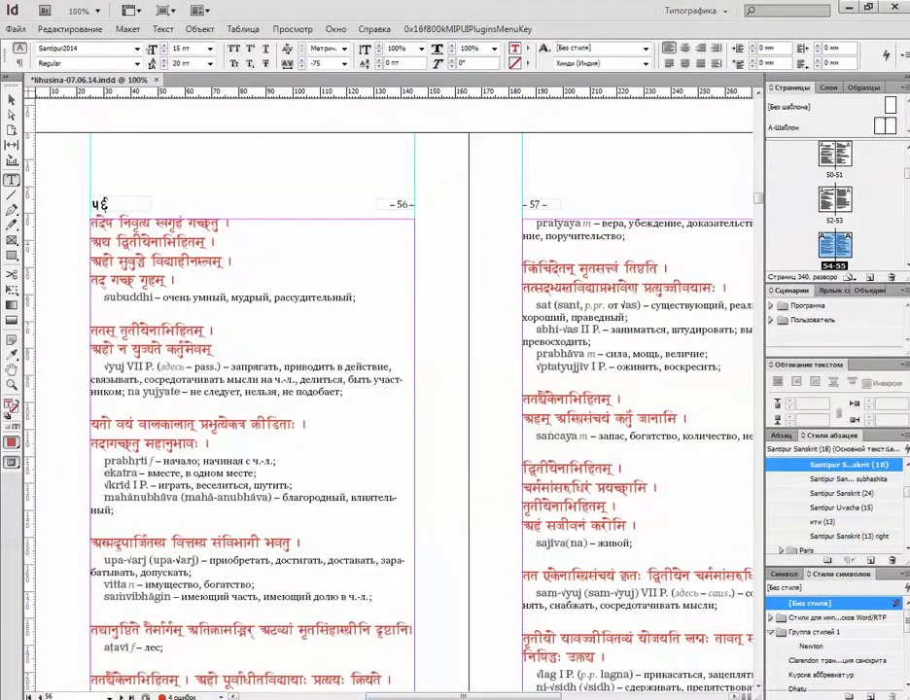
pyautogui.hscroll(1, 389, 389)
pyautogui.scroll(-2, 389, 389)
pyautogui.scroll(-1, 389, 389)
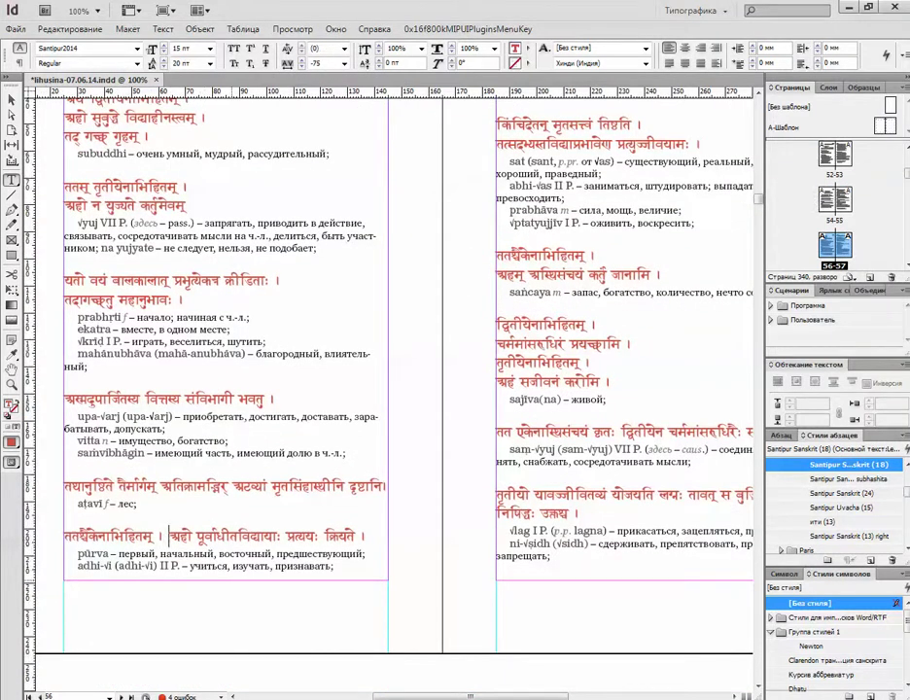
pyautogui.press('Return')
# Step: Force a line break before the closing danda of the Sanskrit line above the "aṭavī" gloss on page 56
pyautogui.scroll(4, 389, 389)
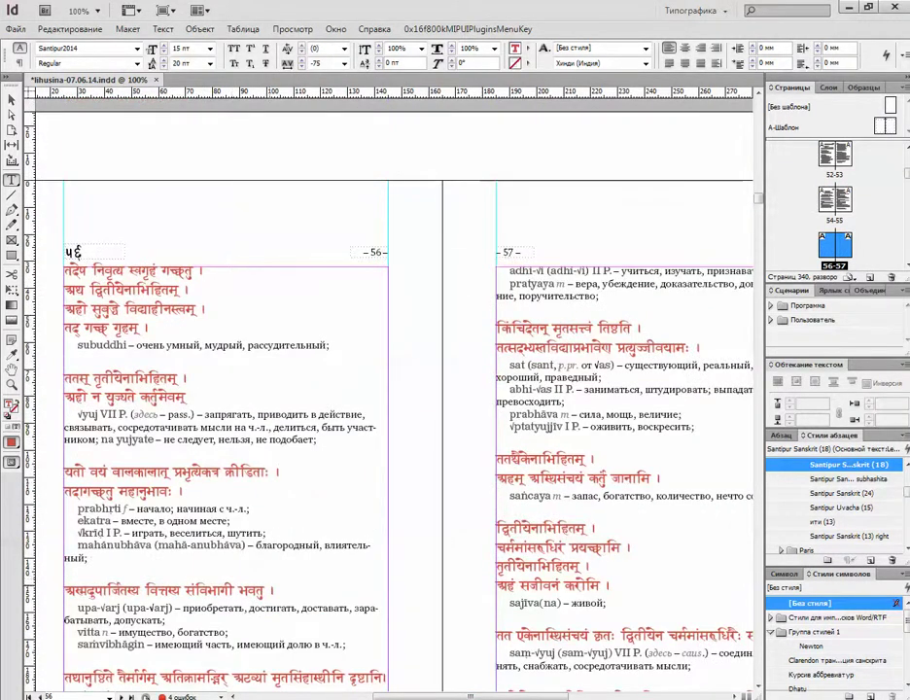
pyautogui.scroll(-2, 389, 389)
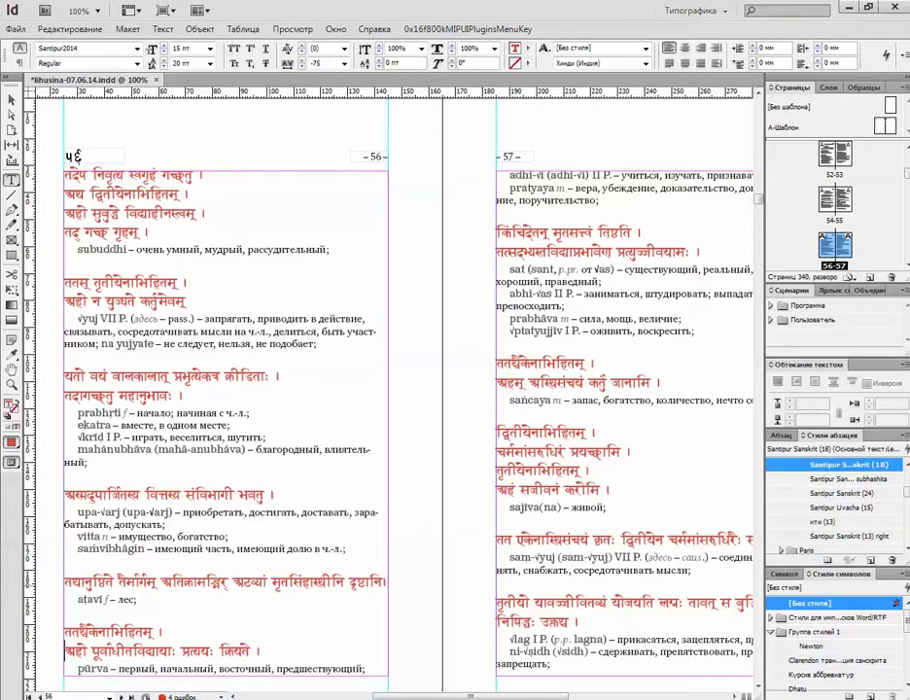
pyautogui.scroll(-1, 409, 389)
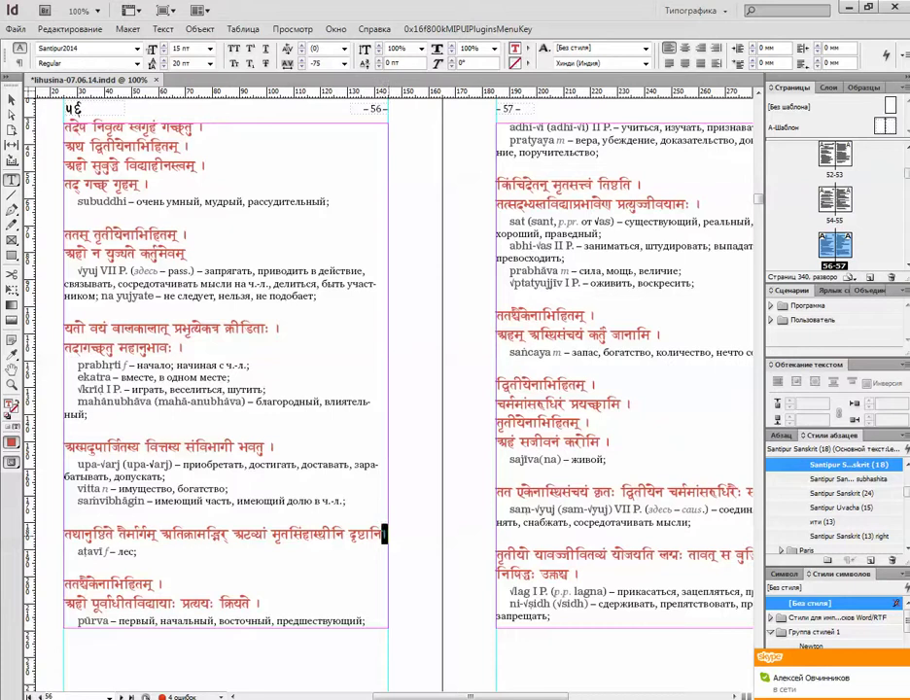
pyautogui.click(384, 534)
pyautogui.click(357, 537)
pyautogui.press('Return')
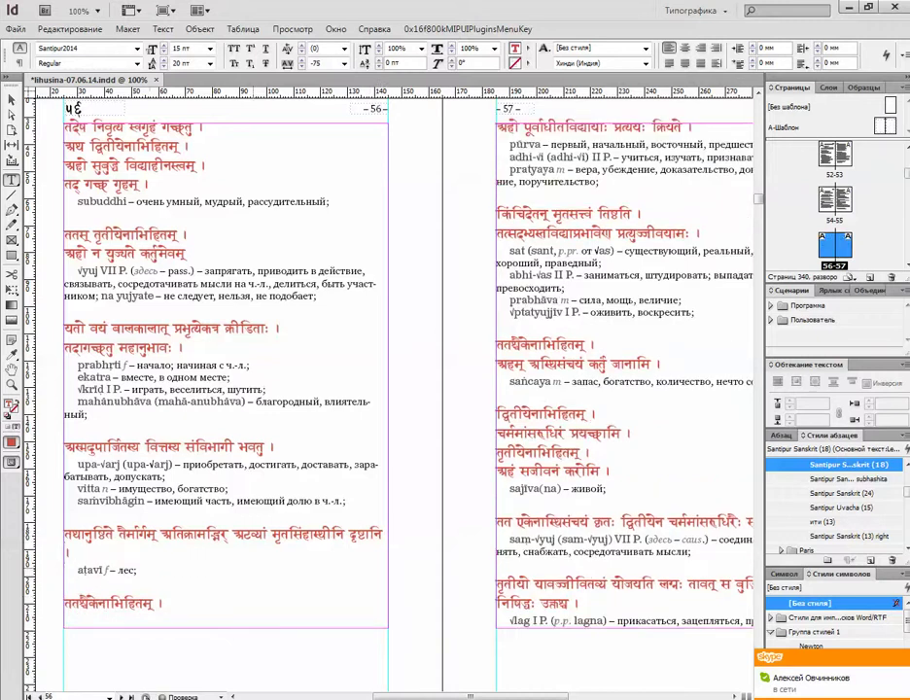
# Step: Set the horizontal scale of the Sanskrit sentence above the "aṭavī" gloss on page 56 to 98% so it fits one line
pyautogui.hotkey('shift', 'Up')
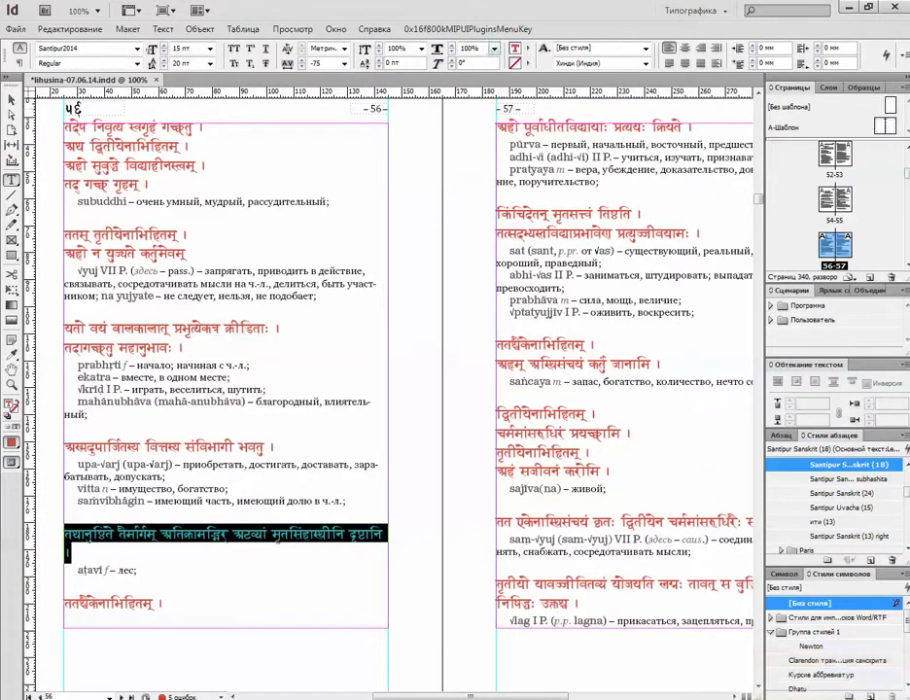
pyautogui.doubleClick(471, 49)
pyautogui.write('99')
pyautogui.press('Return')
pyautogui.click(438, 49)
pyautogui.write('98')
pyautogui.press('Return')
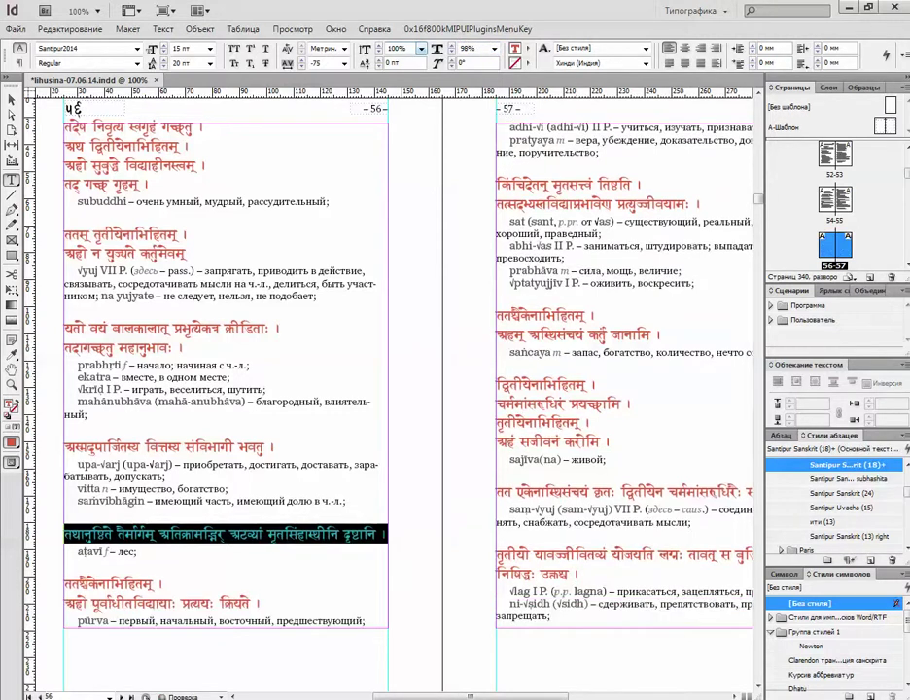
pyautogui.click(322, 501)
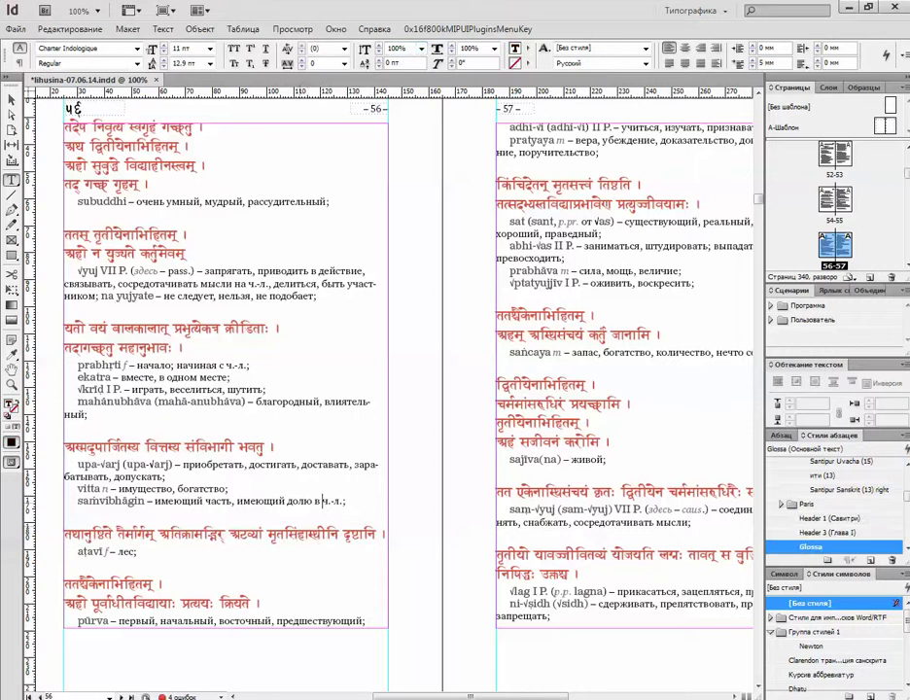
pyautogui.click(269, 534)
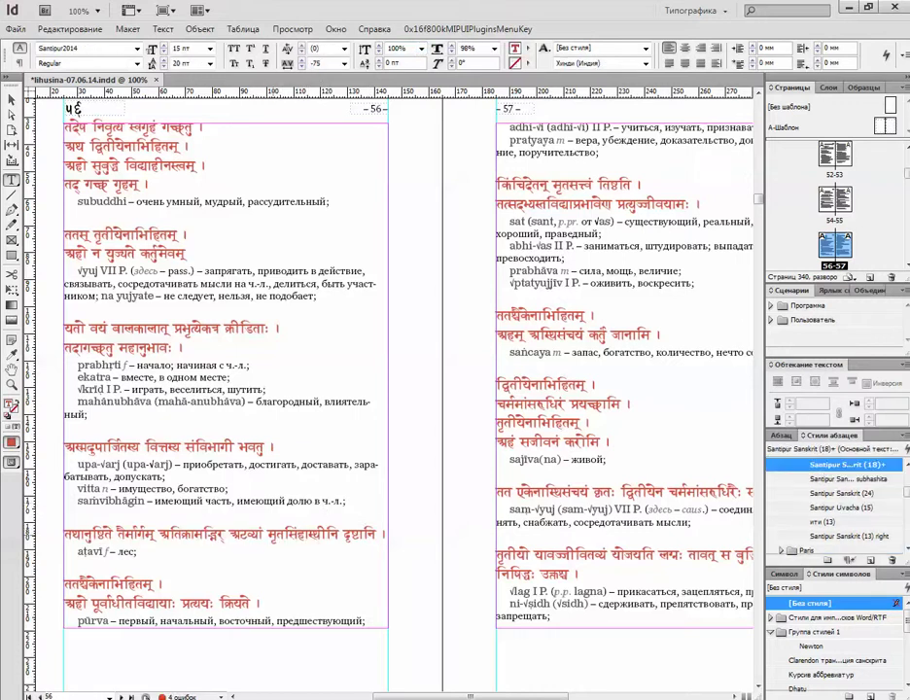
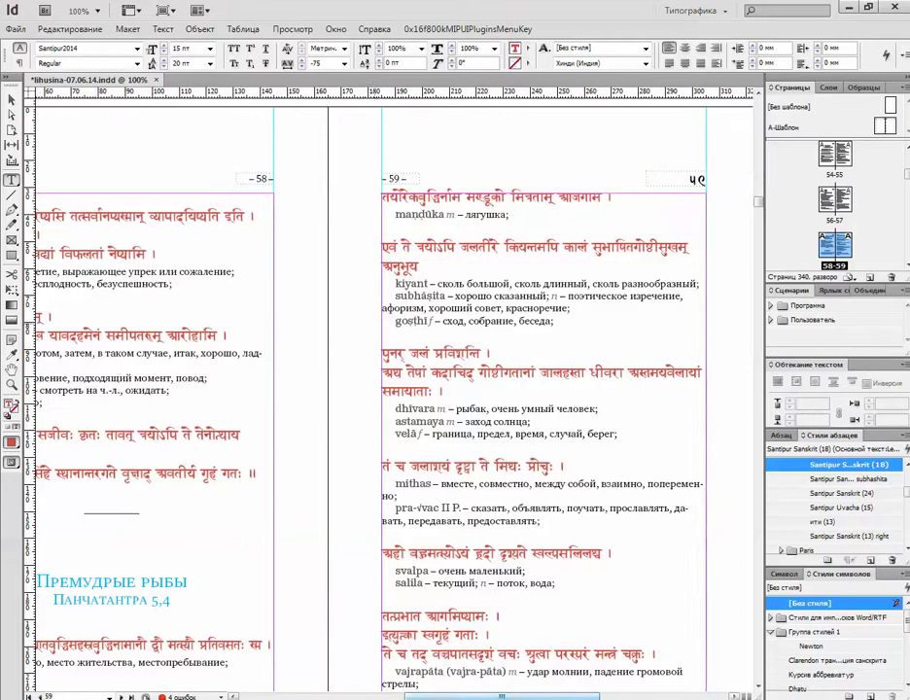
# Step: Fit the Sanskrit sentence above the "kiyant" gloss on page 59 onto one line by setting its horizontal scale to 93%
pyautogui.moveTo(418, 268); pyautogui.dragTo(384, 253)
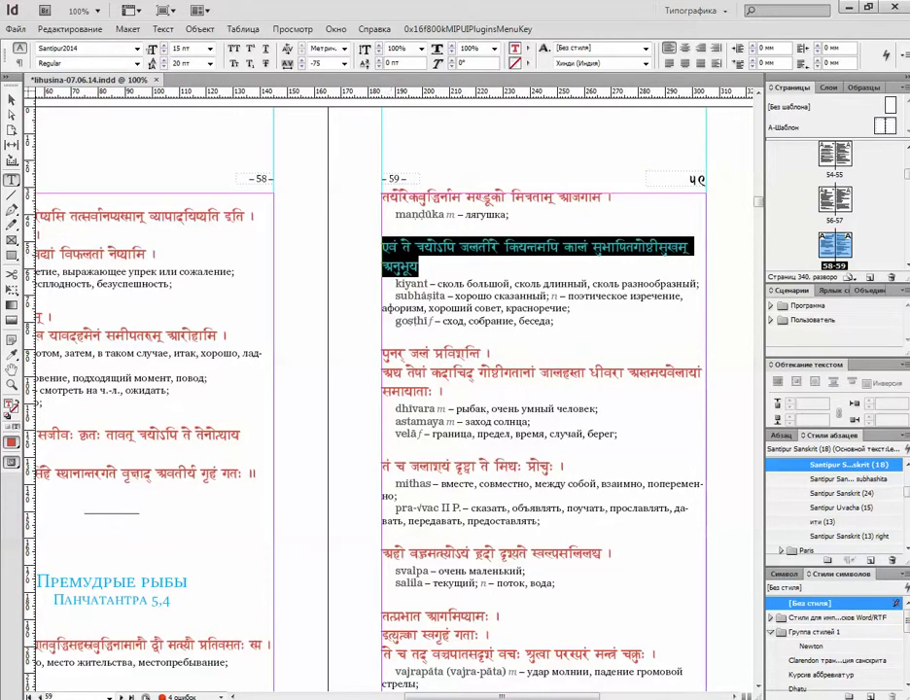
pyautogui.click(494, 49)
pyautogui.write('90')
pyautogui.press('Return')
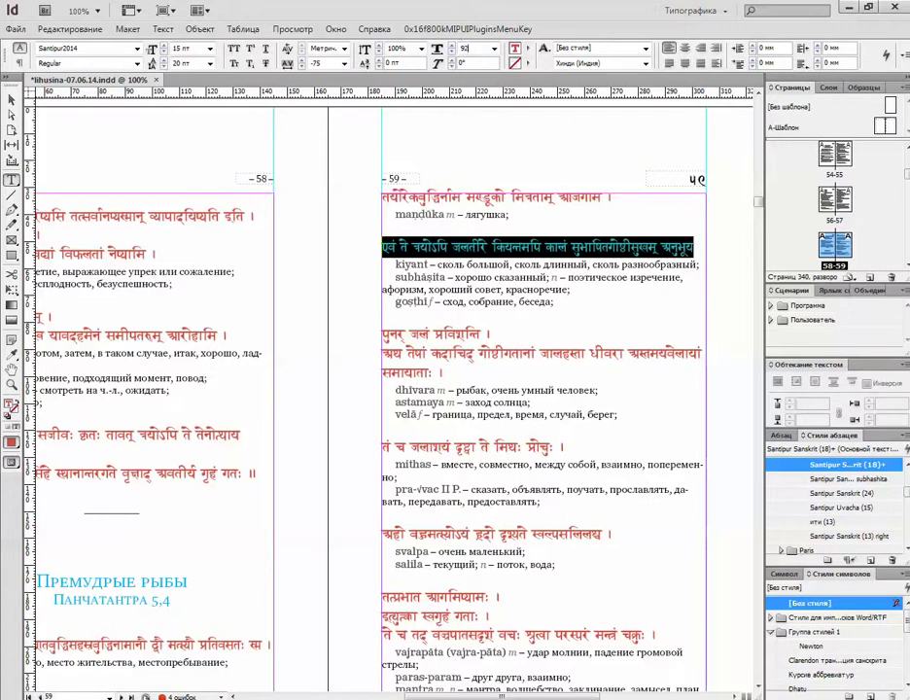
pyautogui.press('Return')
pyautogui.doubleClick(468, 48)
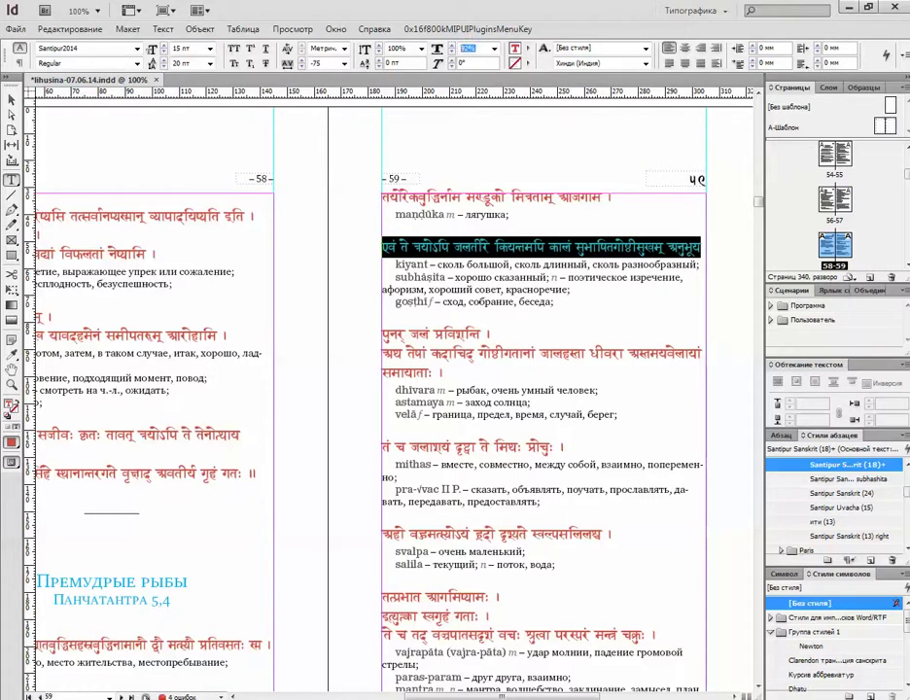
pyautogui.press('Return')
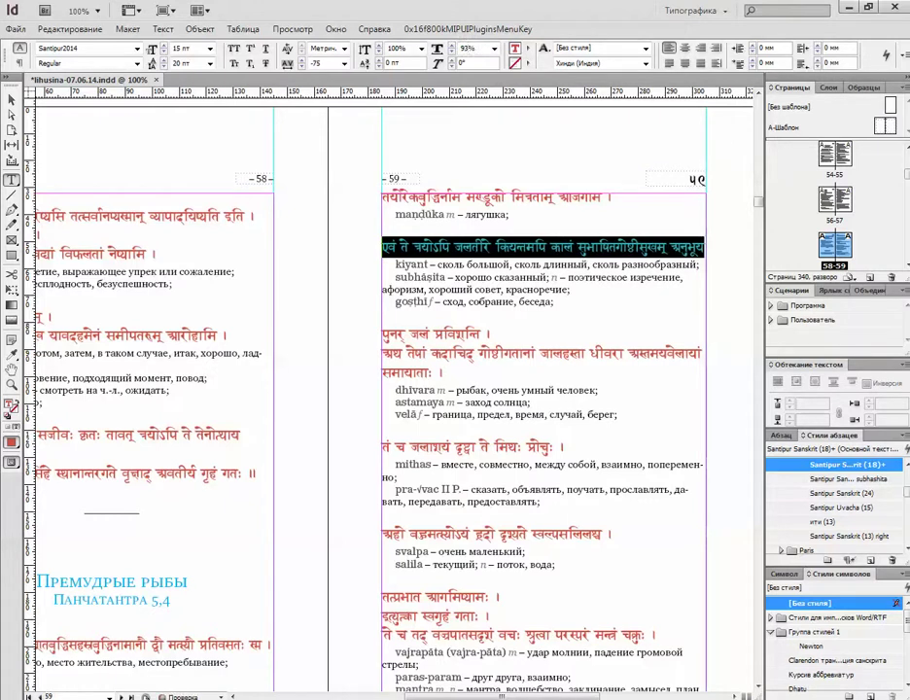
pyautogui.click(610, 394)
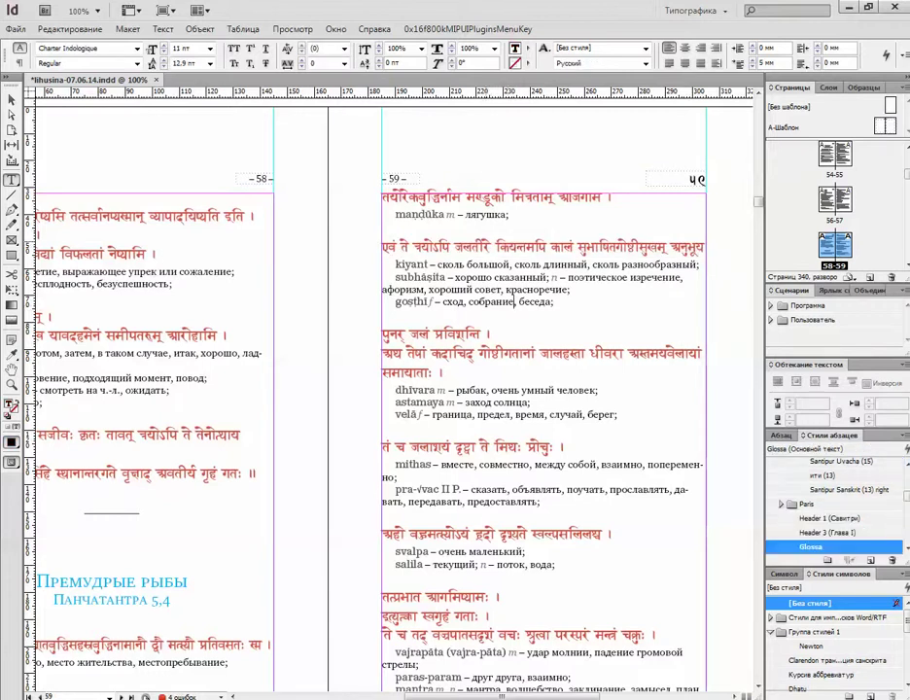
pyautogui.click(484, 248)
# Step: Look through pages 59 to 63 and examine the line breaks of the Sanskrit sentences and their glosses
pyautogui.scroll(-3, 389, 389)
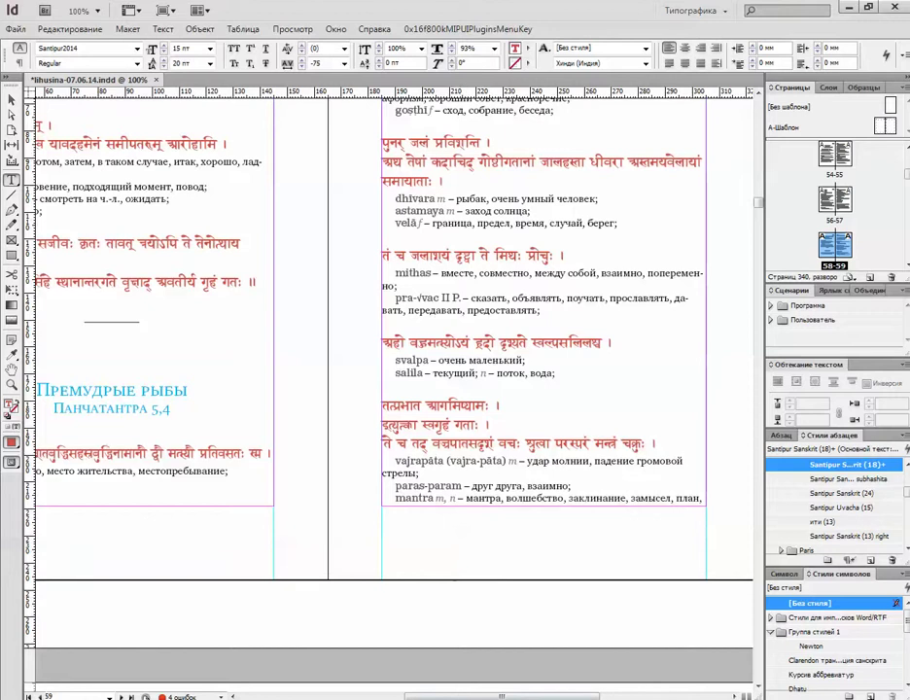
pyautogui.hscroll(-3, 389, 389)
pyautogui.scroll(-4, 389, 389)
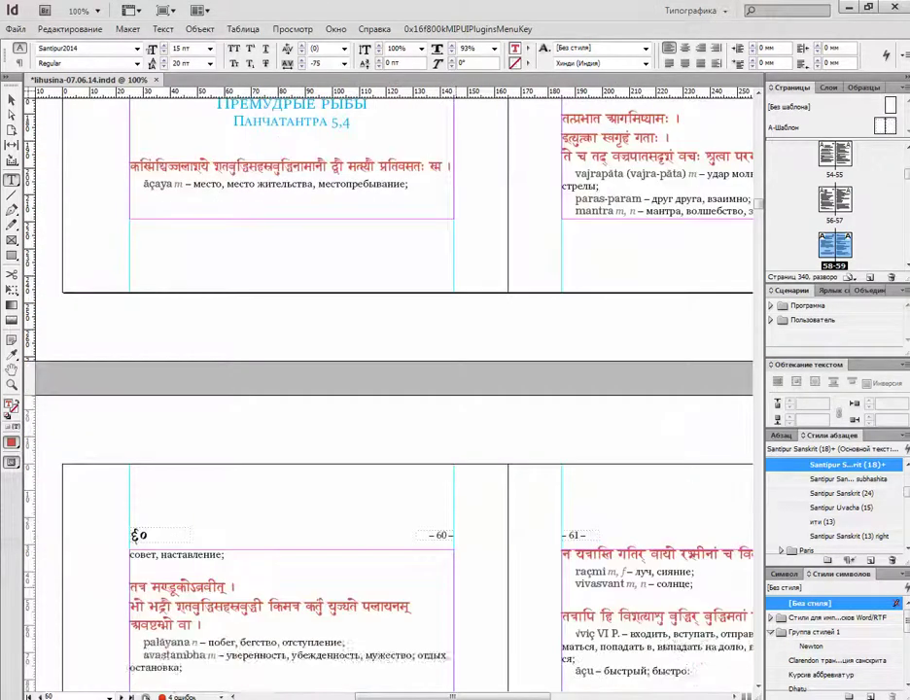
pyautogui.scroll(-5, 389, 389)
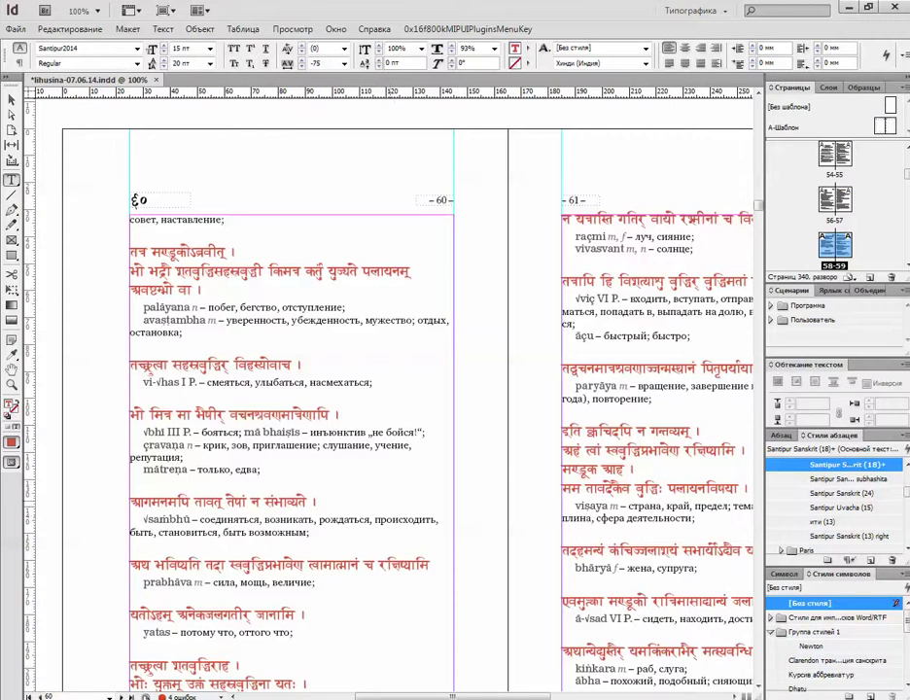
pyautogui.scroll(-2, 389, 389)
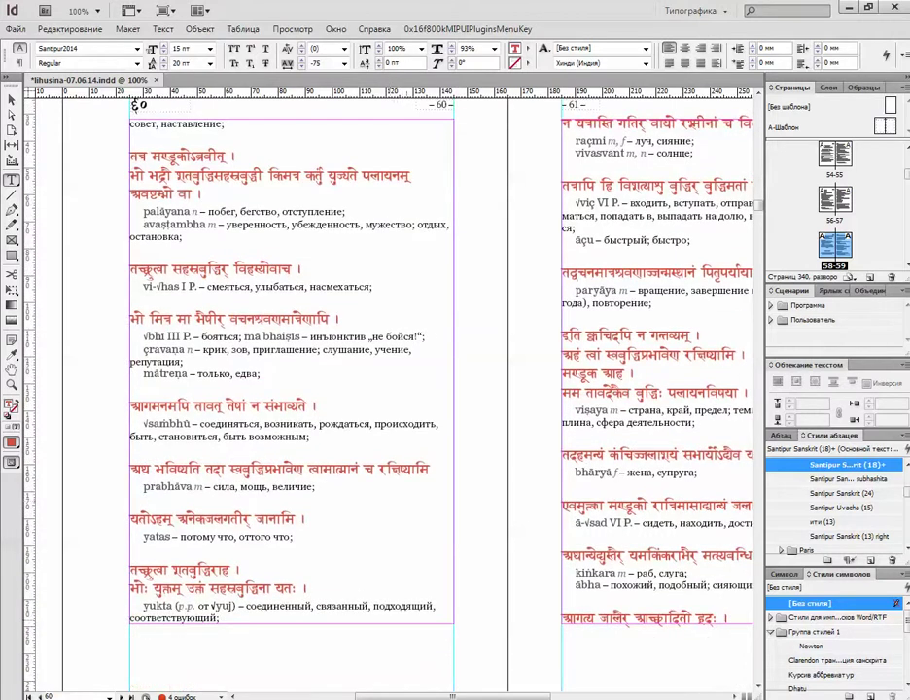
pyautogui.hscroll(3, 389, 389)
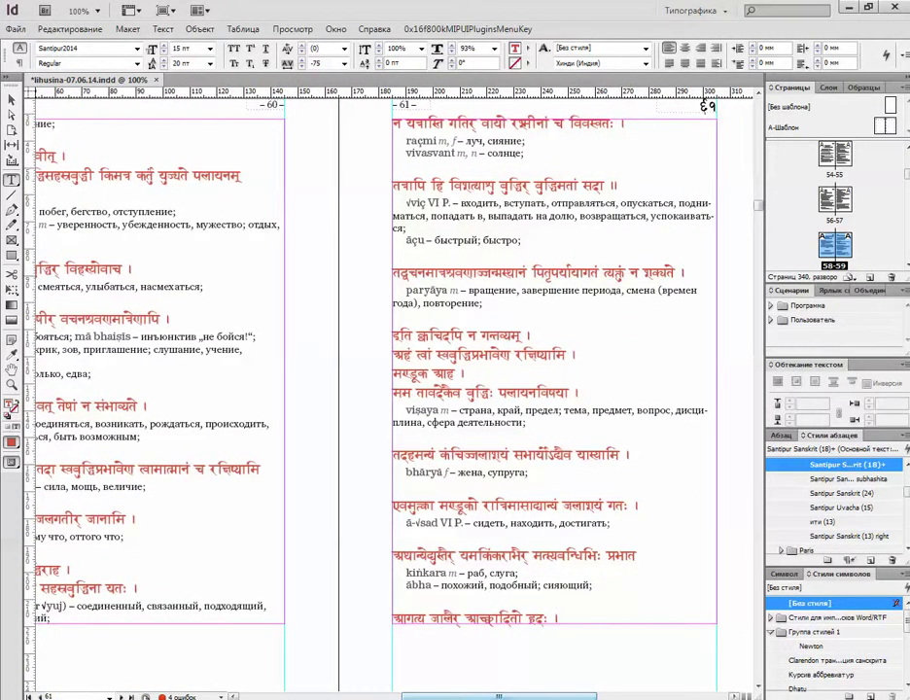
pyautogui.scroll(1, 389, 389)
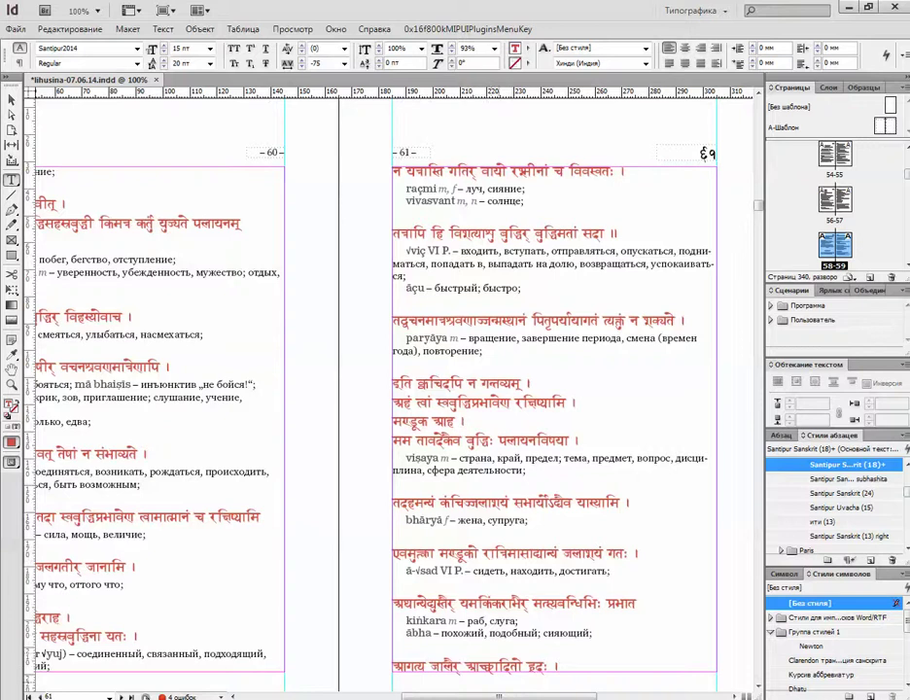
pyautogui.hscroll(-2, 389, 389)
pyautogui.scroll(-9, 389, 389)
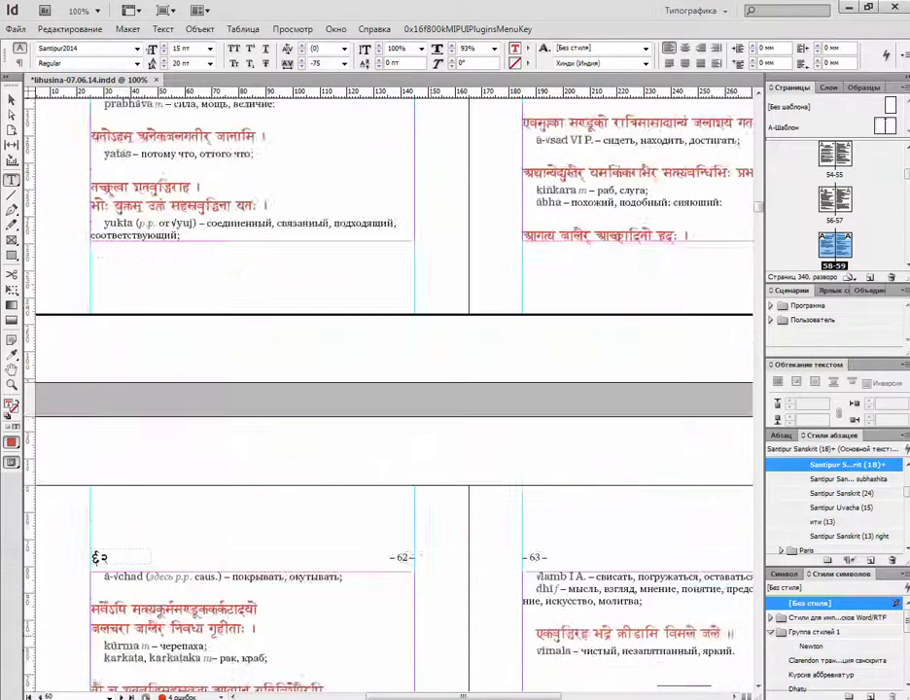
pyautogui.scroll(-8, 389, 389)
pyautogui.scroll(-2, 389, 389)
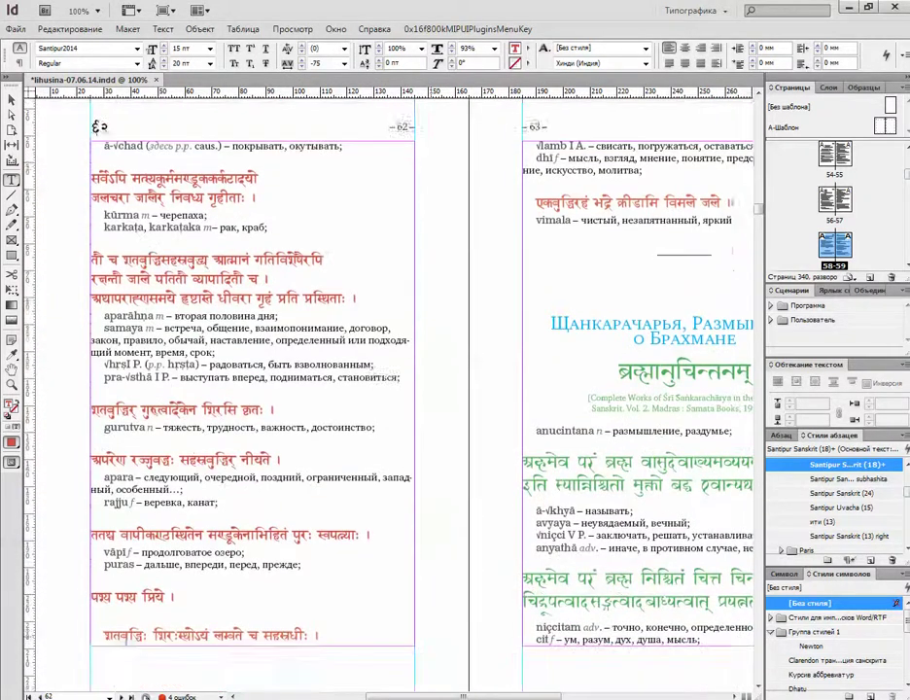
pyautogui.scroll(-1, 389, 389)
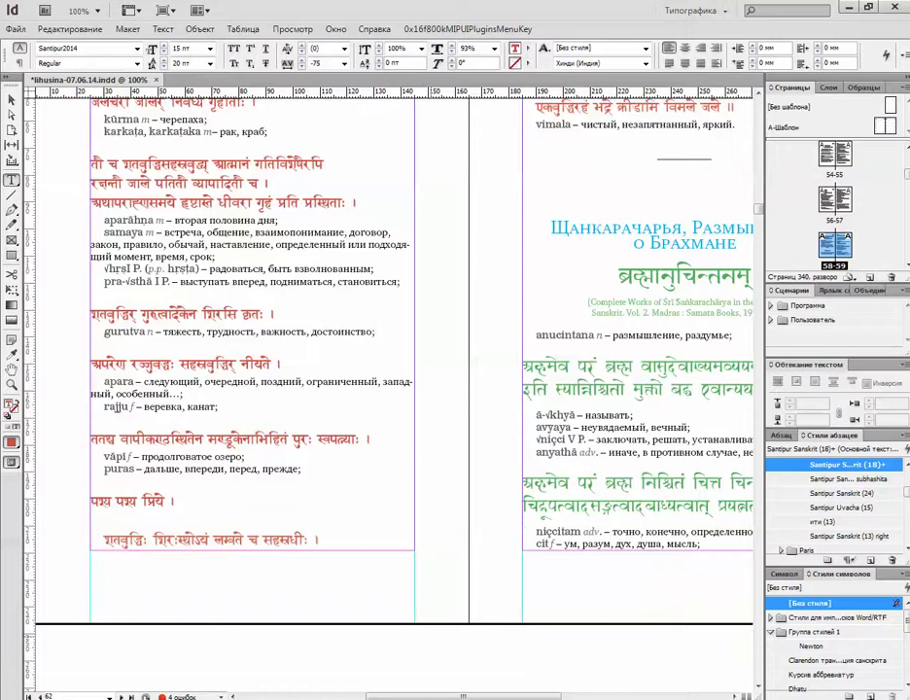
pyautogui.scroll(3, 389, 389)
pyautogui.scroll(-1, 389, 389)
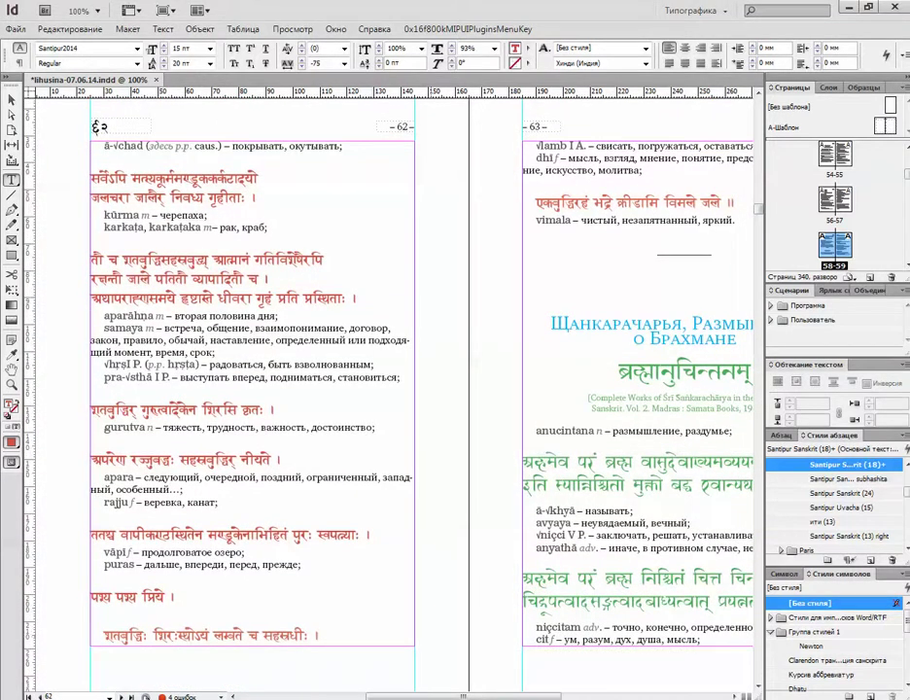
pyautogui.hscroll(1, 389, 389)
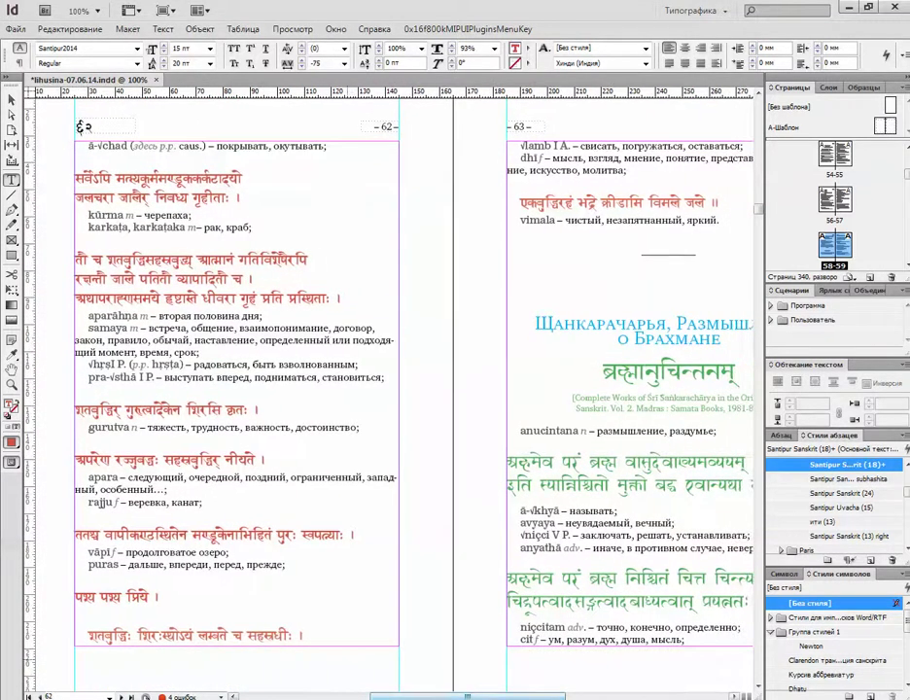
# Step: Compare the paragraph styles of the Sanskrit prose lines and the indented verse on page 62
pyautogui.click(191, 636)
pyautogui.click(145, 463)
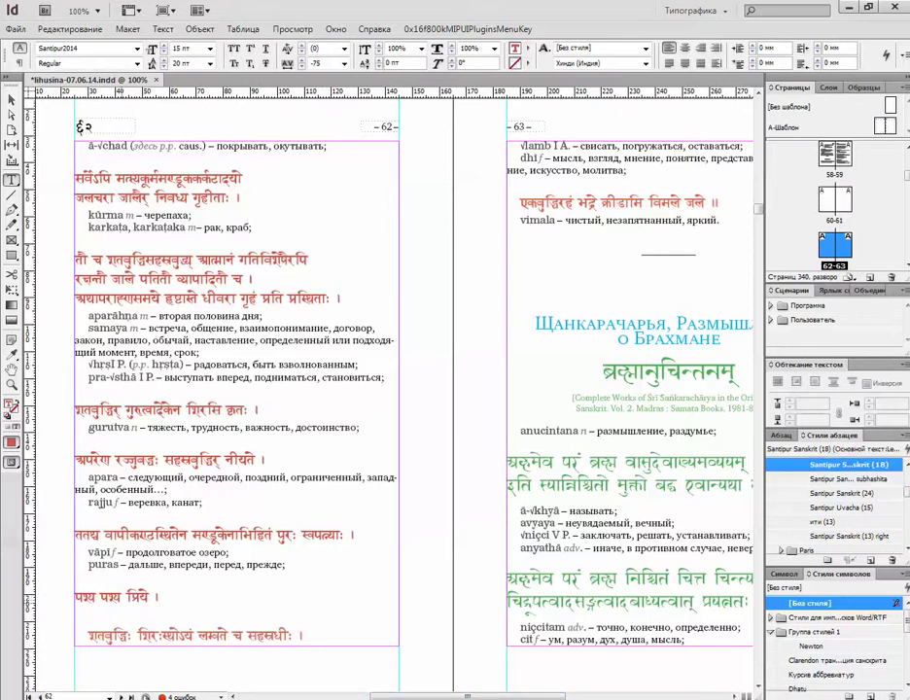
pyautogui.click(130, 636)
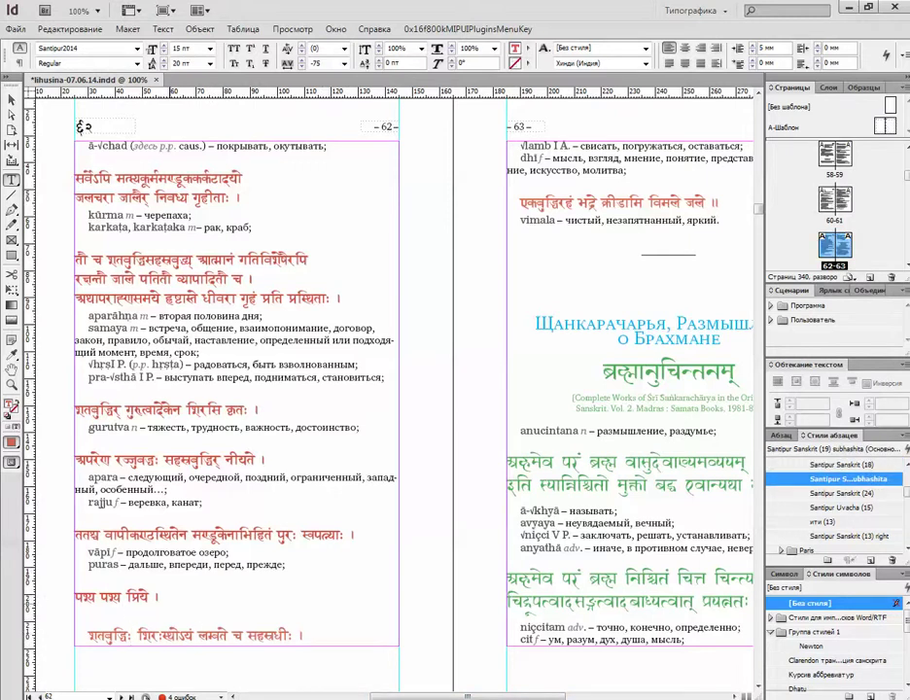
pyautogui.click(158, 596)
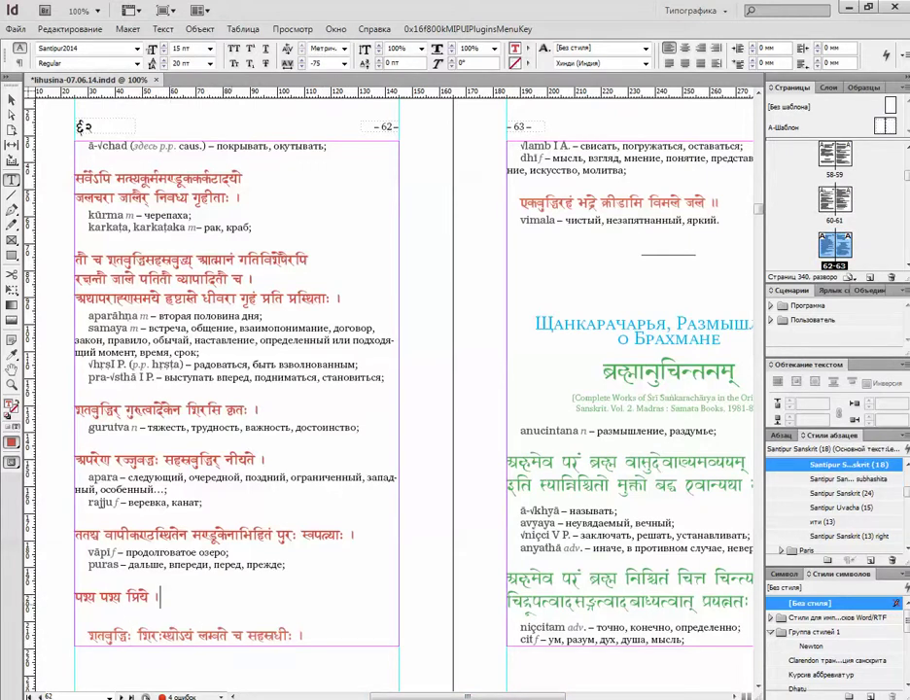
# Step: Check the style of the first green verse on page 63 and select the second word of its second line
pyautogui.moveTo(468, 696)
pyautogui.mouseDown()
pyautogui.moveTo(501, 696)
pyautogui.moveTo(474, 696)
pyautogui.mouseUp()
pyautogui.click(569, 483)
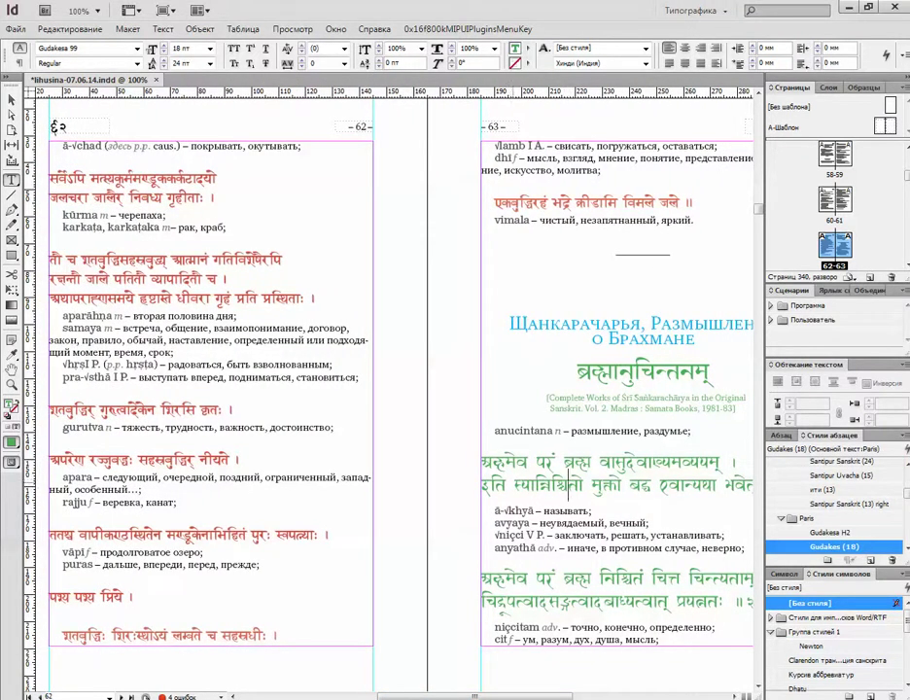
pyautogui.moveTo(516, 484); pyautogui.dragTo(584, 484)
# Step: Delete the space before the avagraha after "मनो" in the second line of verse 21 on page 68
pyautogui.scroll(-3, 558, 485)
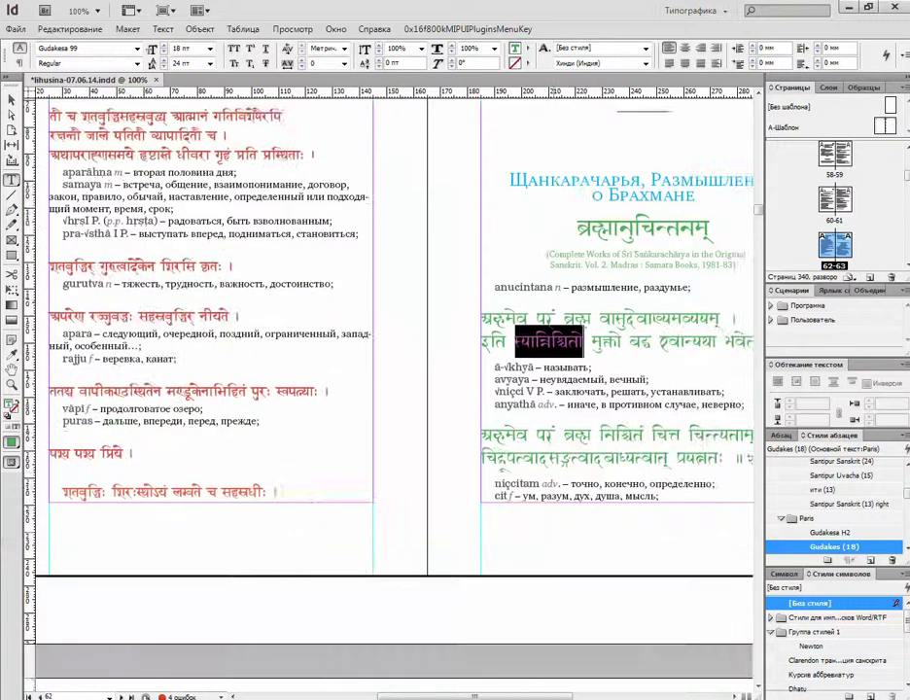
pyautogui.scroll(-15, 394, 389)
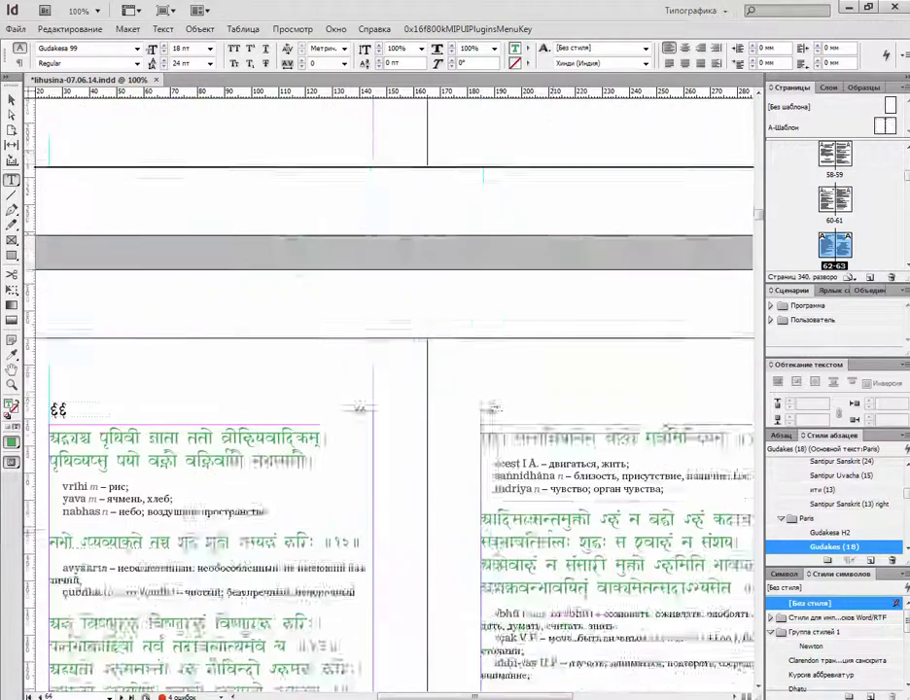
pyautogui.scroll(-10, 394, 389)
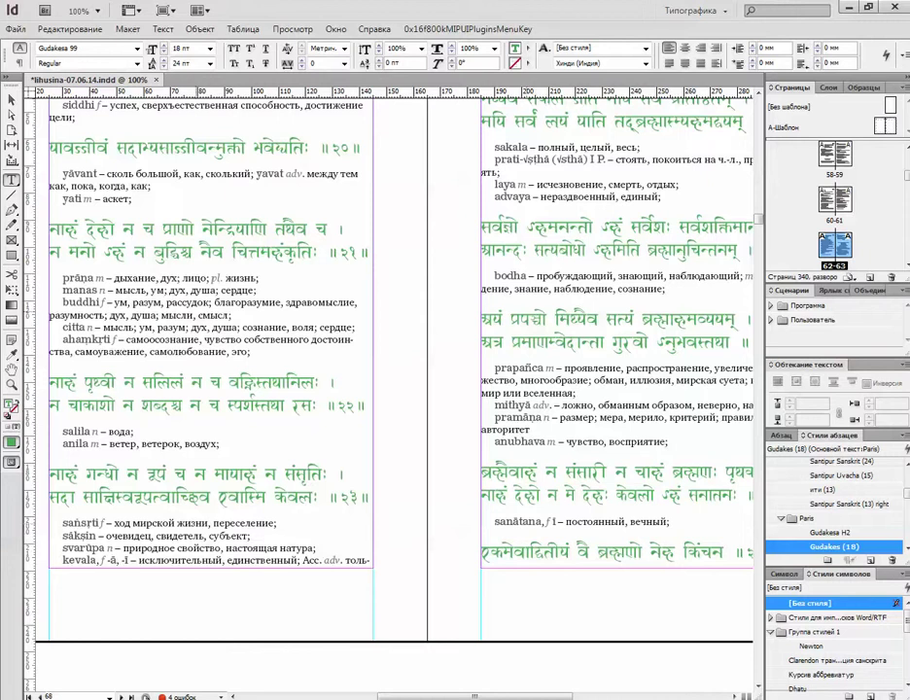
pyautogui.click(103, 252)
pyautogui.press('BackSpace')
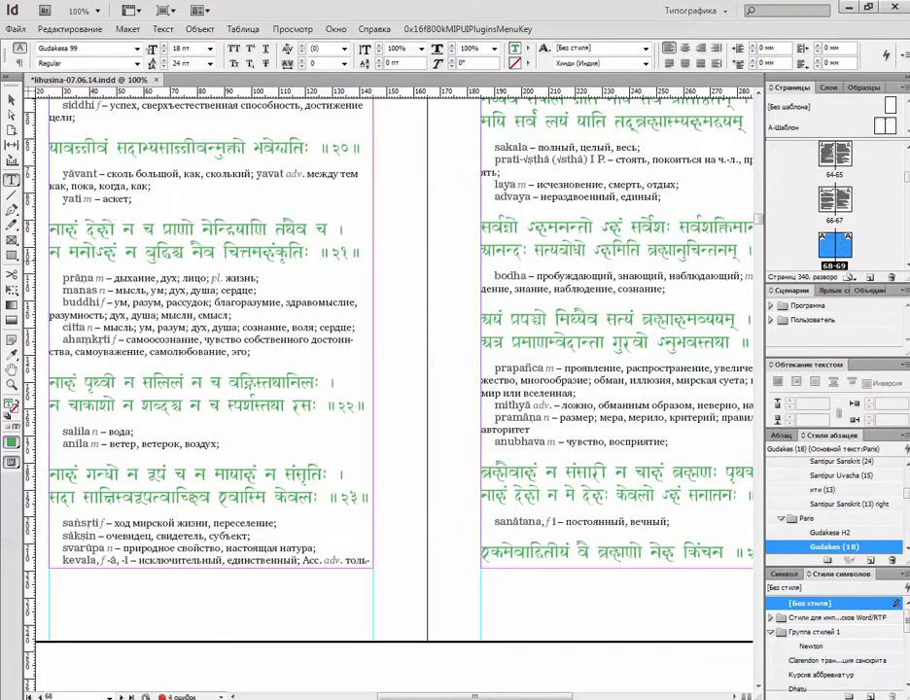
pyautogui.scroll(2, 96, 251)
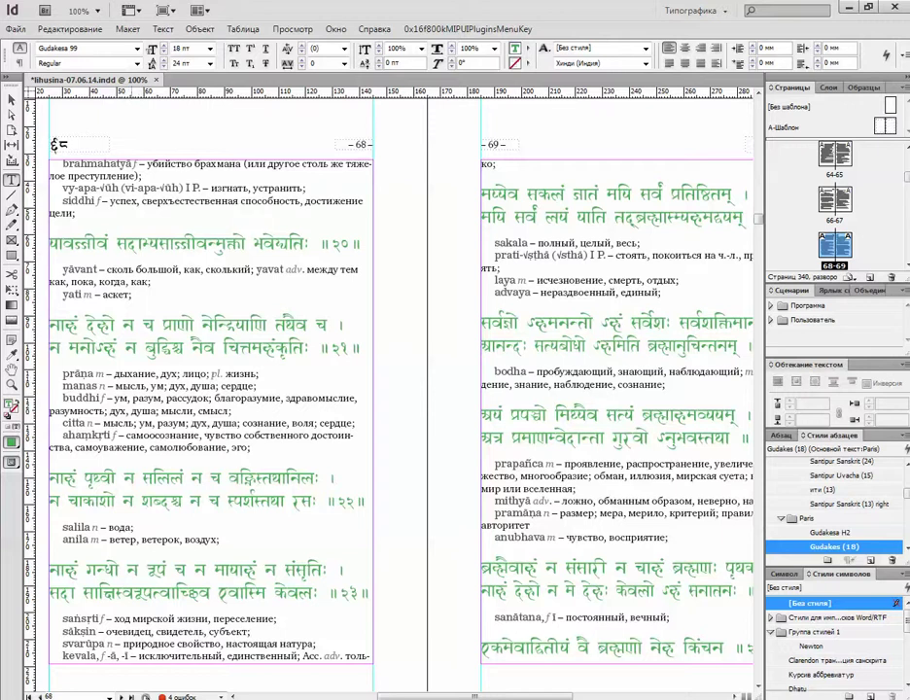
# Step: Select the avagraha in verse 21 on page 68, and search the whole document for its character "=" starting from page 62
pyautogui.moveTo(103, 348); pyautogui.dragTo(96, 348)
pyautogui.scroll(5, 236, 410)
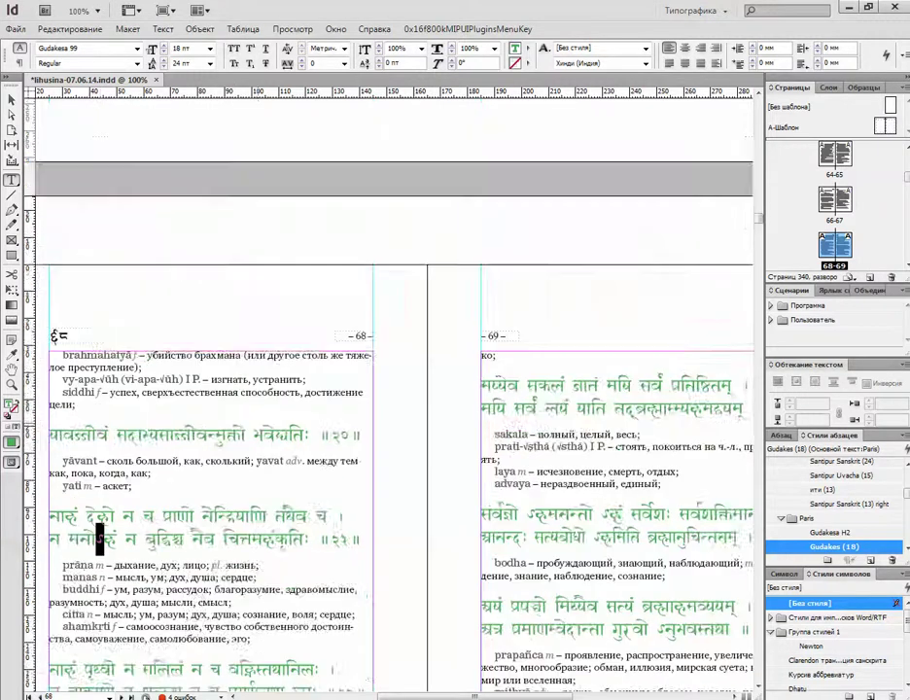
pyautogui.scroll(15, 389, 389)
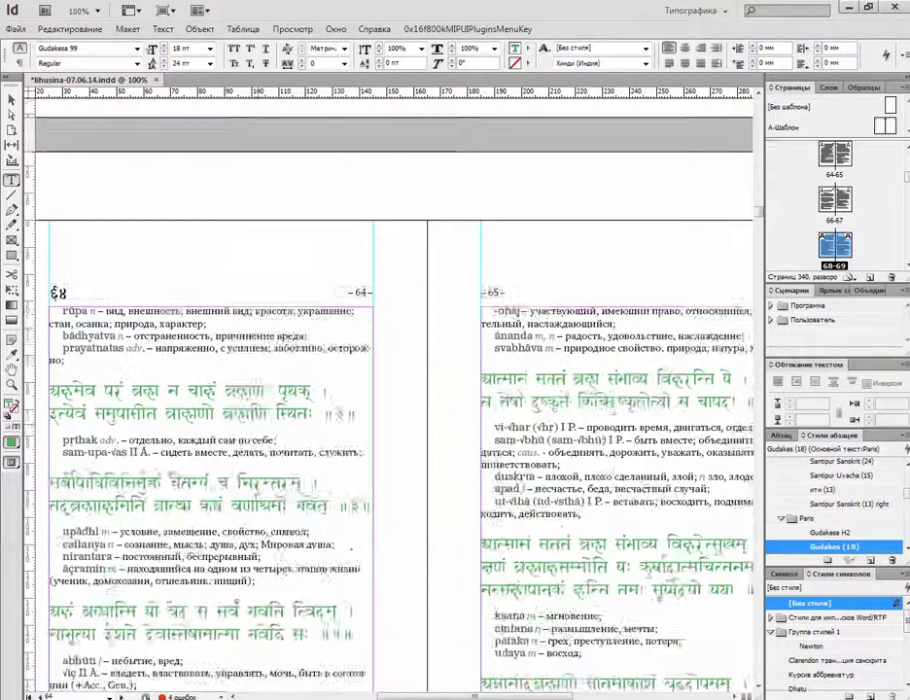
pyautogui.scroll(3, 389, 389)
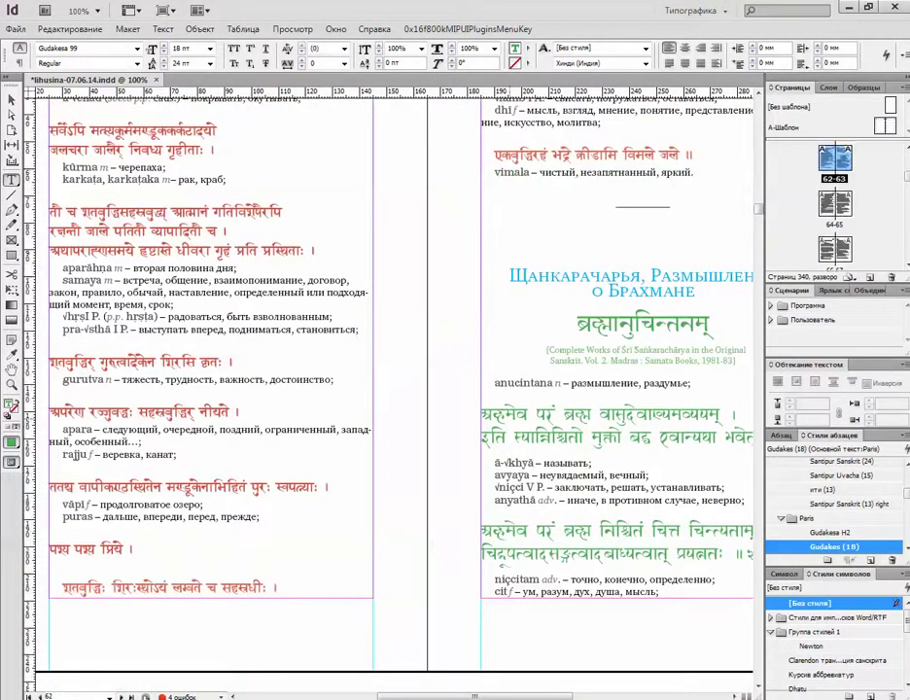
pyautogui.hotkey('ctrl', 'f')
pyautogui.write('=')
pyautogui.press('Return')
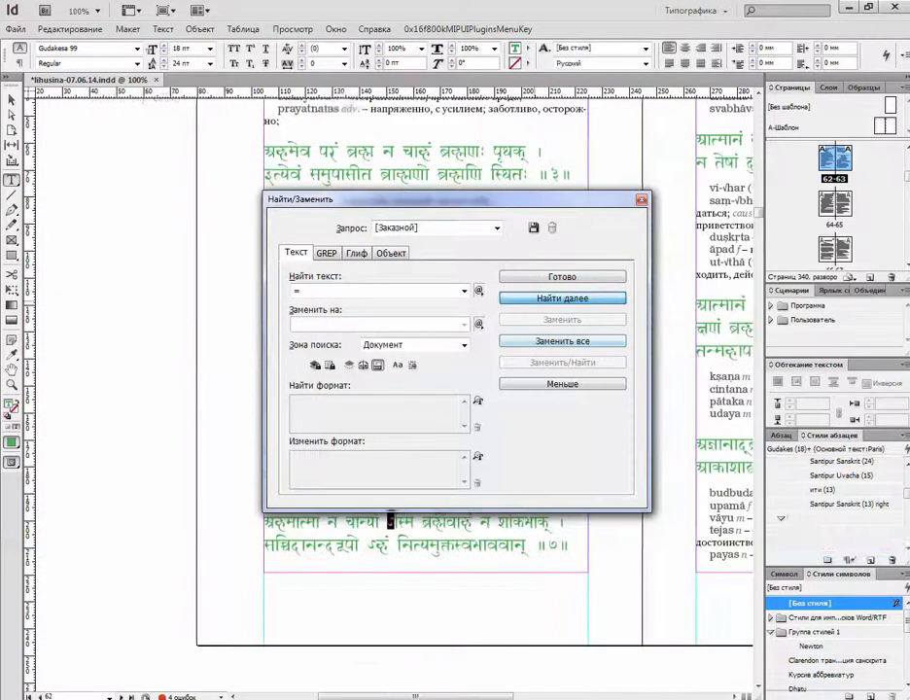
pyautogui.moveTo(302, 113); pyautogui.dragTo(301, 112)
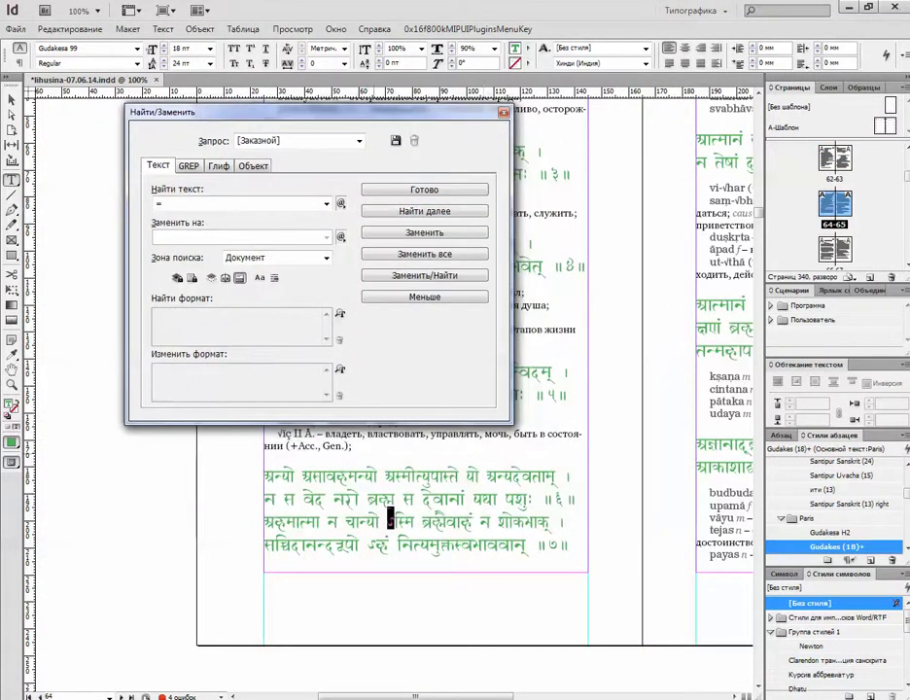
# Step: Delete the spaces before the avagrahas in both lines of verse 7 on page 64
pyautogui.click(389, 521)
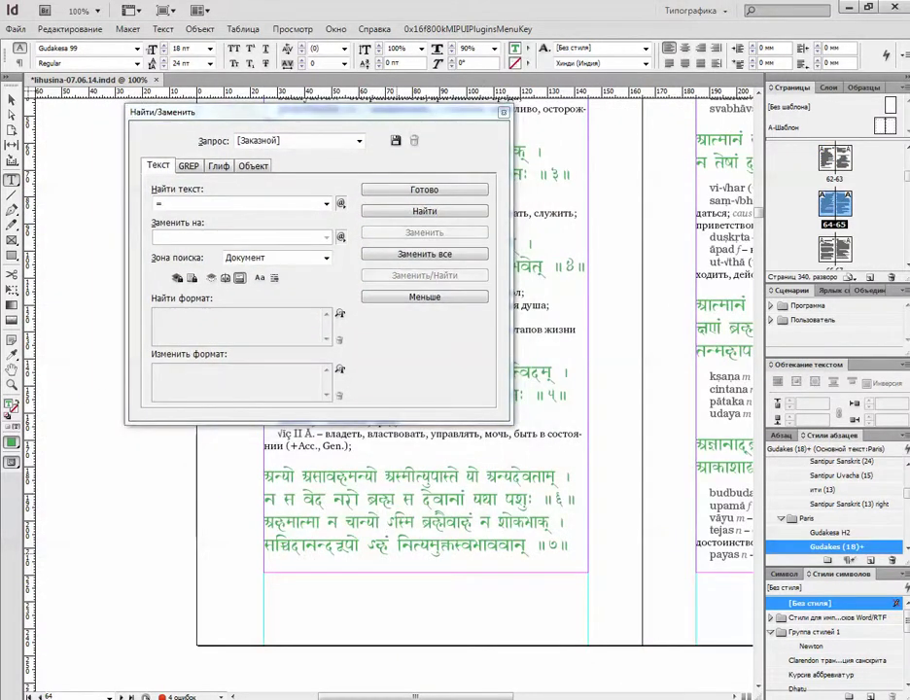
pyautogui.press('BackSpace')
pyautogui.click(368, 546)
pyautogui.press('BackSpace')
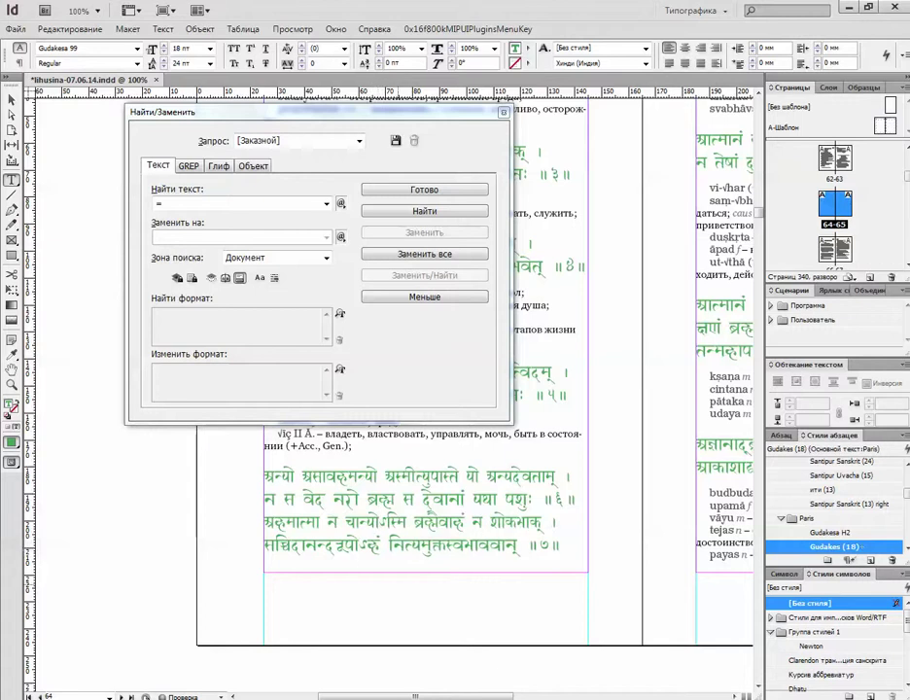
# Step: Find the next "=" occurrences and delete the spaces before both avagrahas in verse 12 on page 66
pyautogui.click(424, 211)
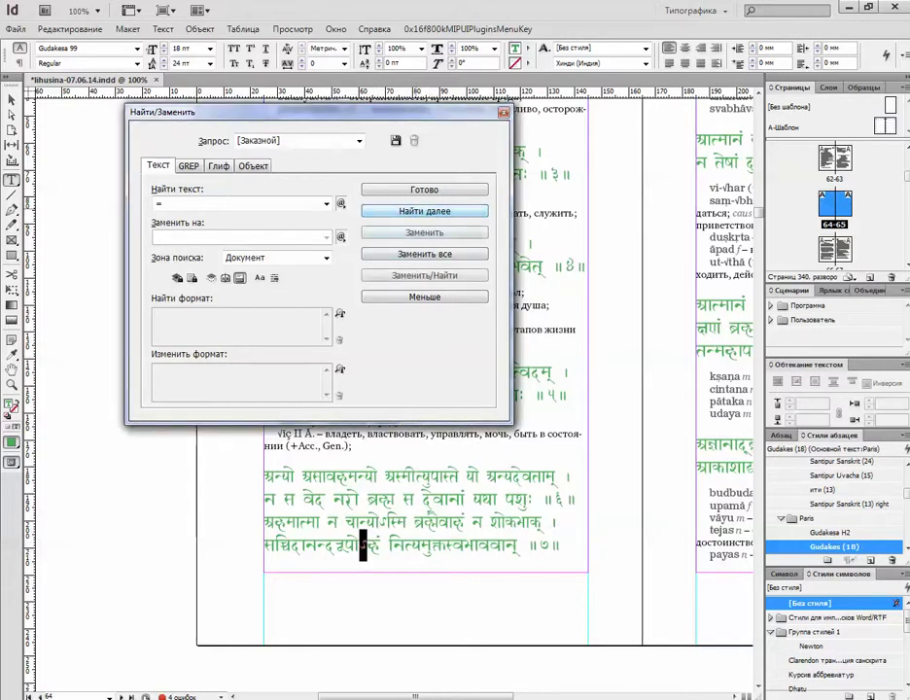
pyautogui.click(424, 211)
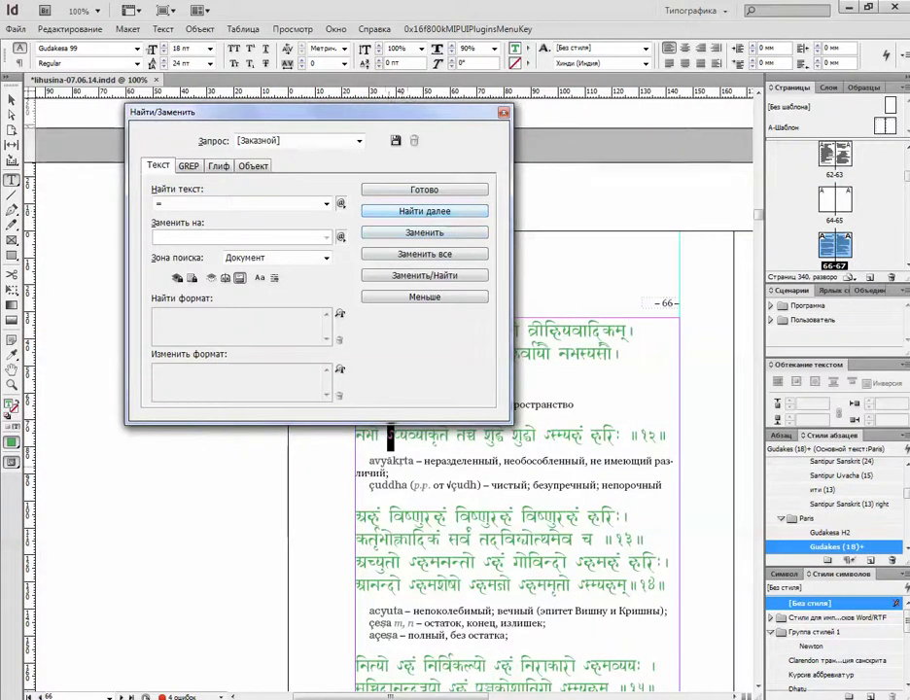
pyautogui.click(387, 438)
pyautogui.press('BackSpace')
pyautogui.click(424, 211)
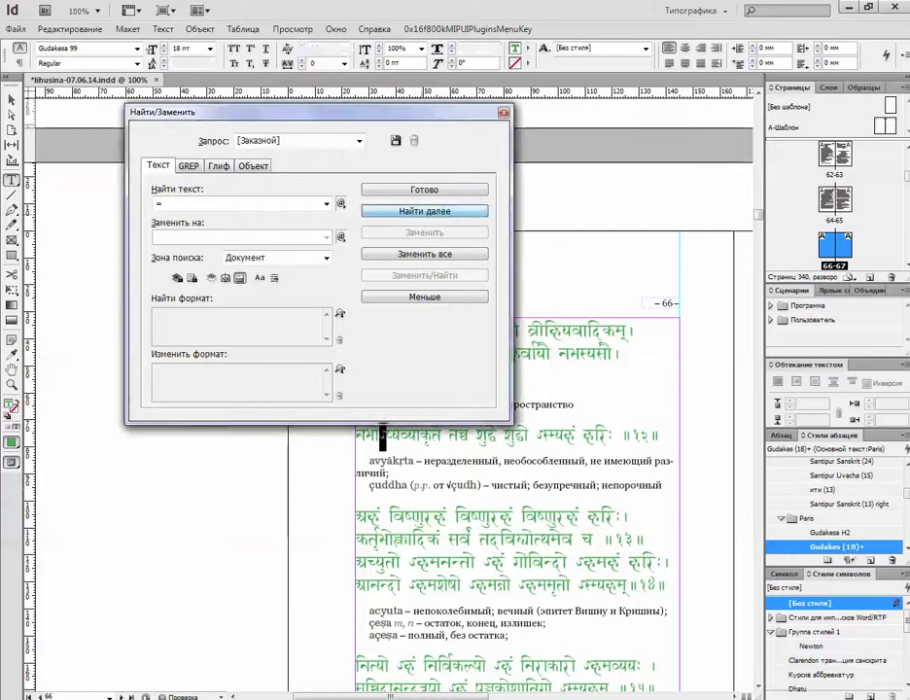
pyautogui.click(424, 211)
pyautogui.click(532, 438)
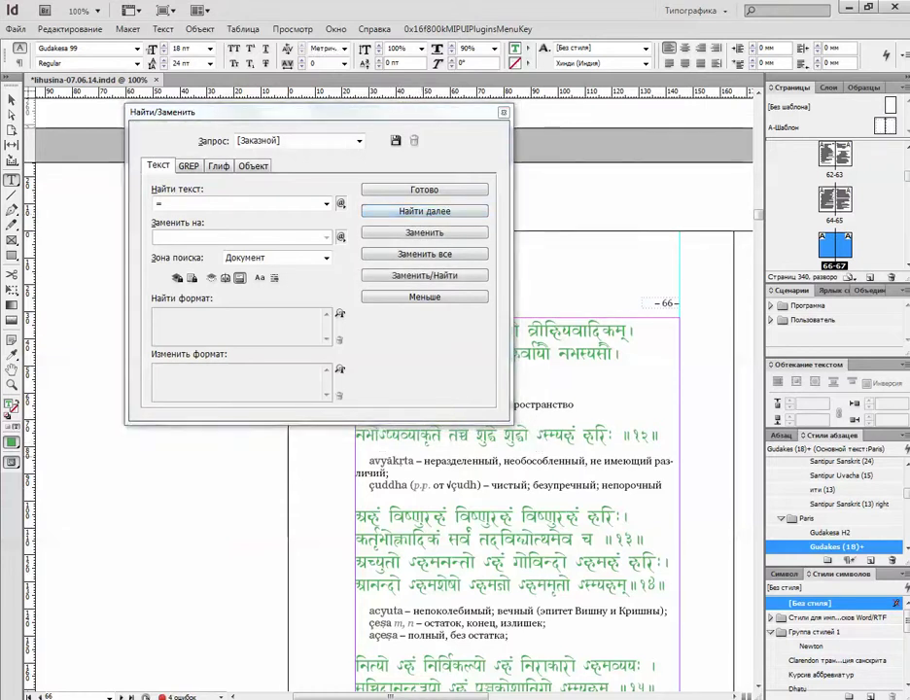
pyautogui.press('Return')
# Step: Find the next "=" and delete the spaces before all avagrahas in the two lines of verse 14 on page 66
pyautogui.press('Return')
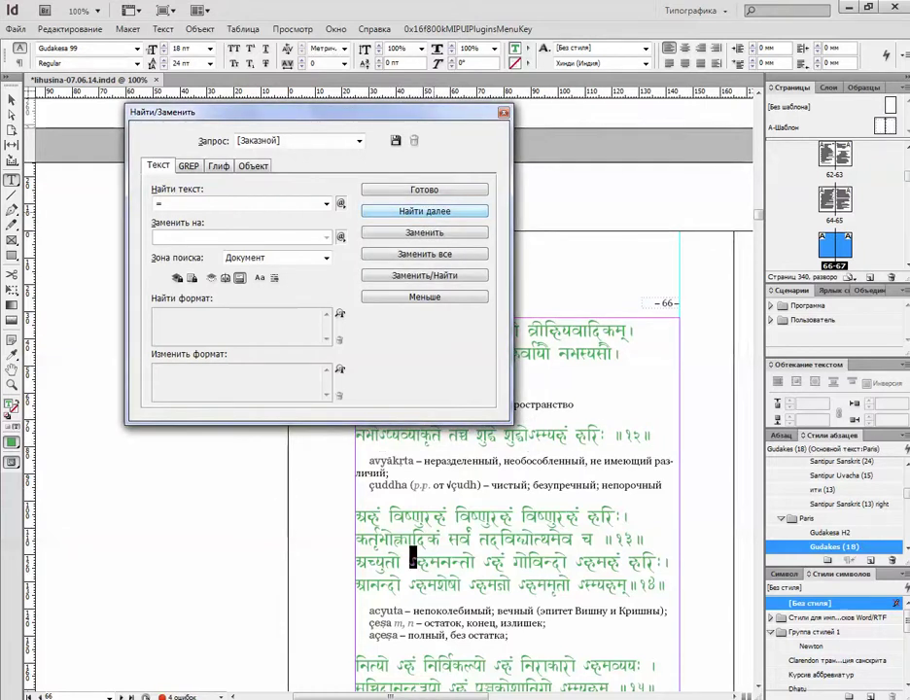
pyautogui.press('Return')
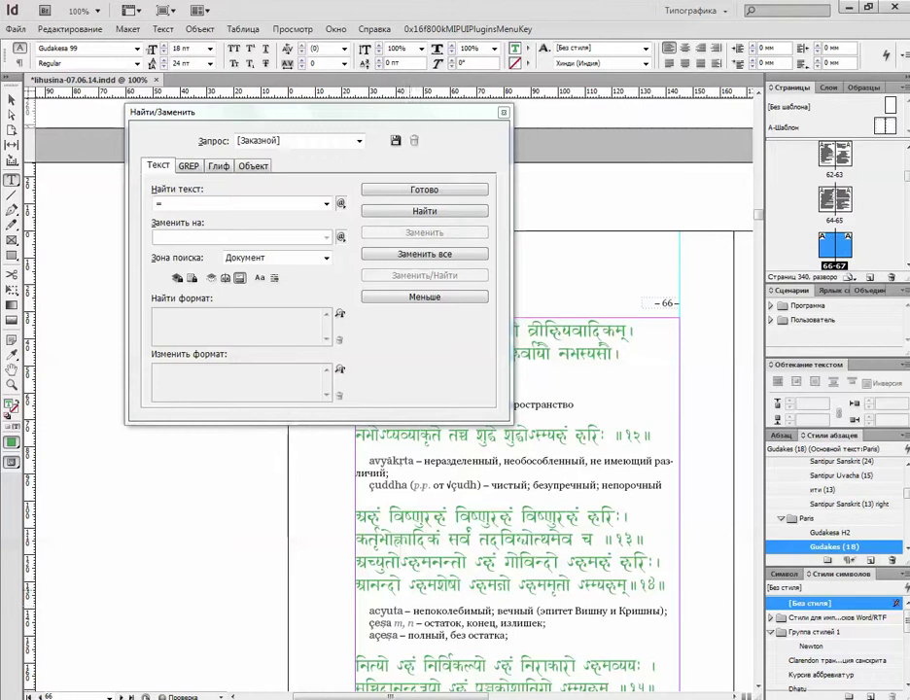
pyautogui.click(406, 585)
pyautogui.press('BackSpace')
pyautogui.click(461, 586)
pyautogui.press('BackSpace')
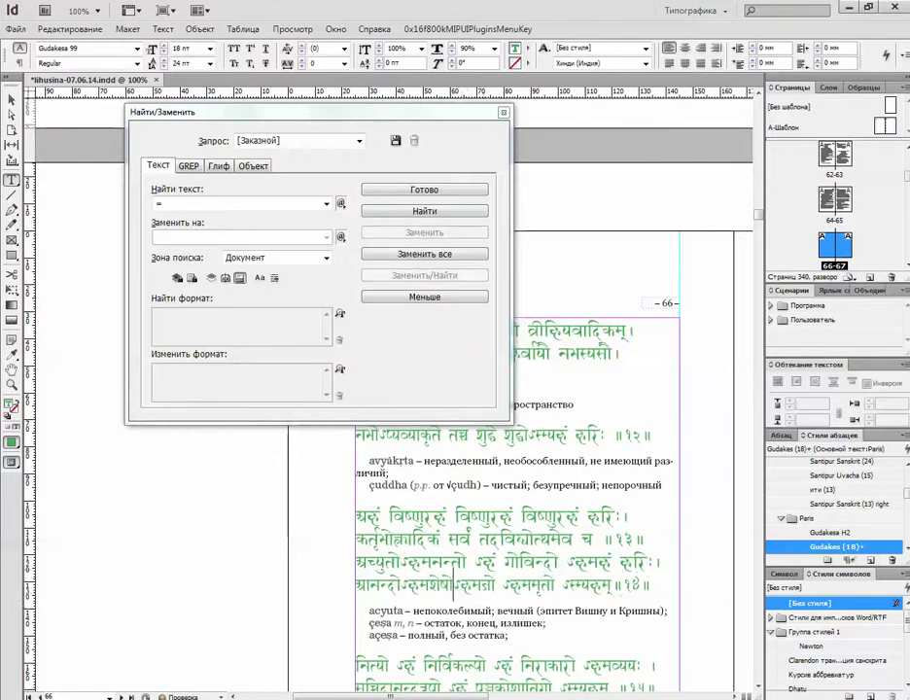
pyautogui.click(476, 562)
pyautogui.press('BackSpace')
pyautogui.click(566, 563)
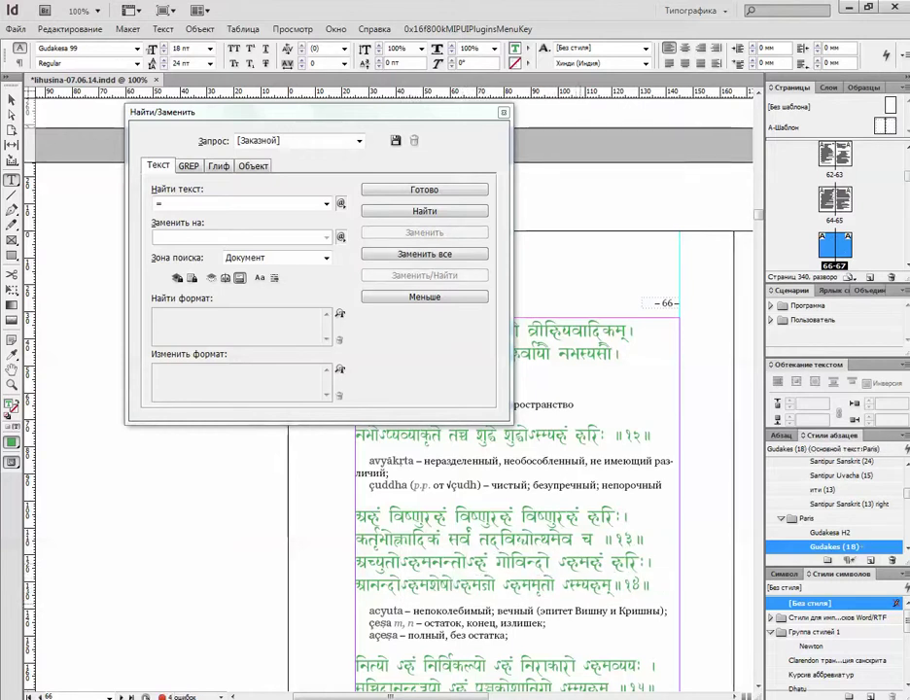
pyautogui.press('BackSpace')
# Step: Find the next "=" and delete the spaces before all avagrahas in verse 15 on page 66
pyautogui.click(424, 211)
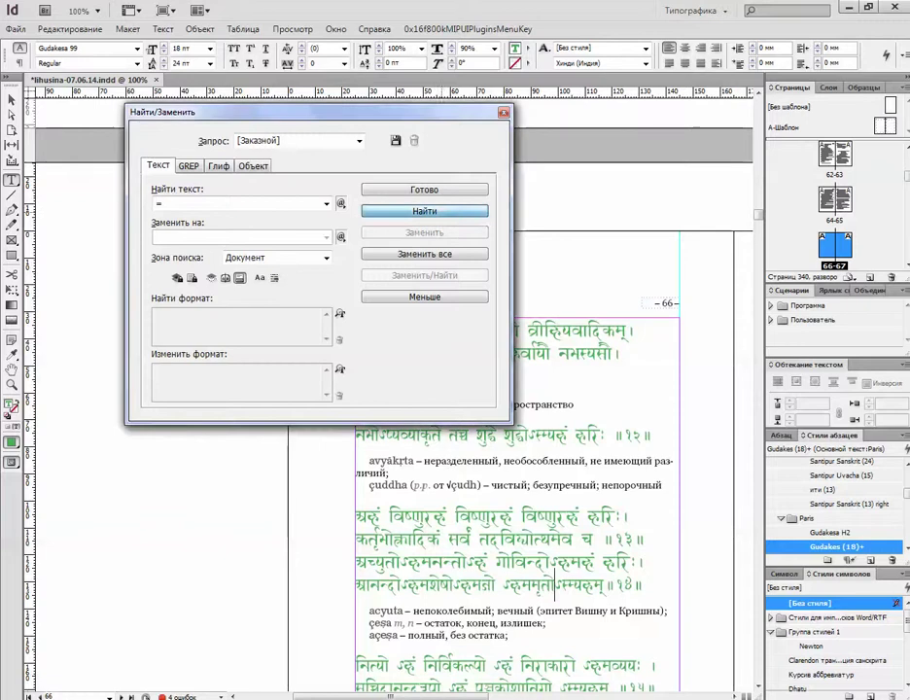
pyautogui.click(425, 211)
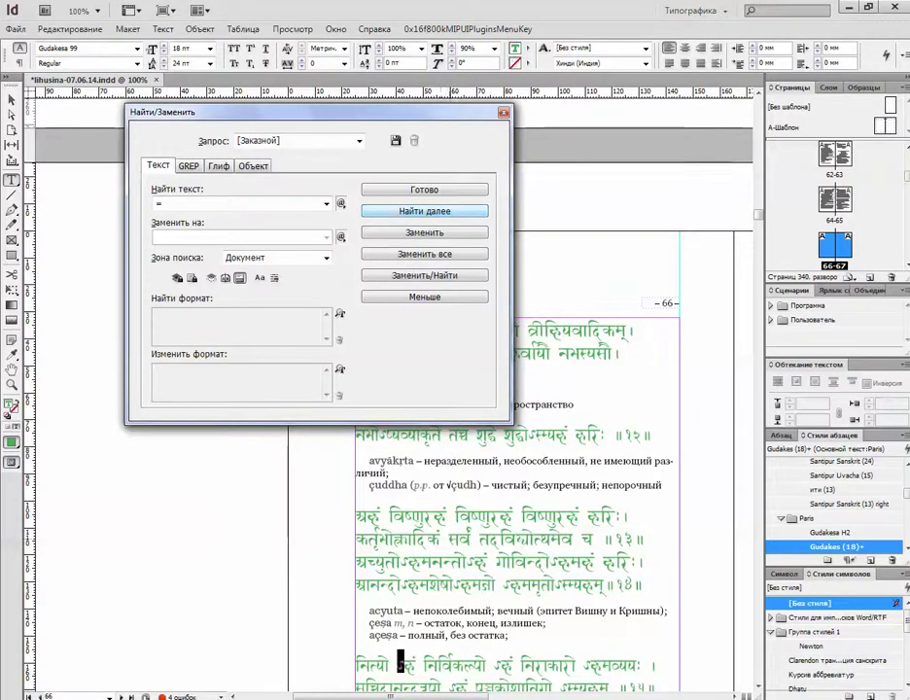
pyautogui.click(396, 666)
pyautogui.scroll(-2, 396, 666)
pyautogui.press('BackSpace')
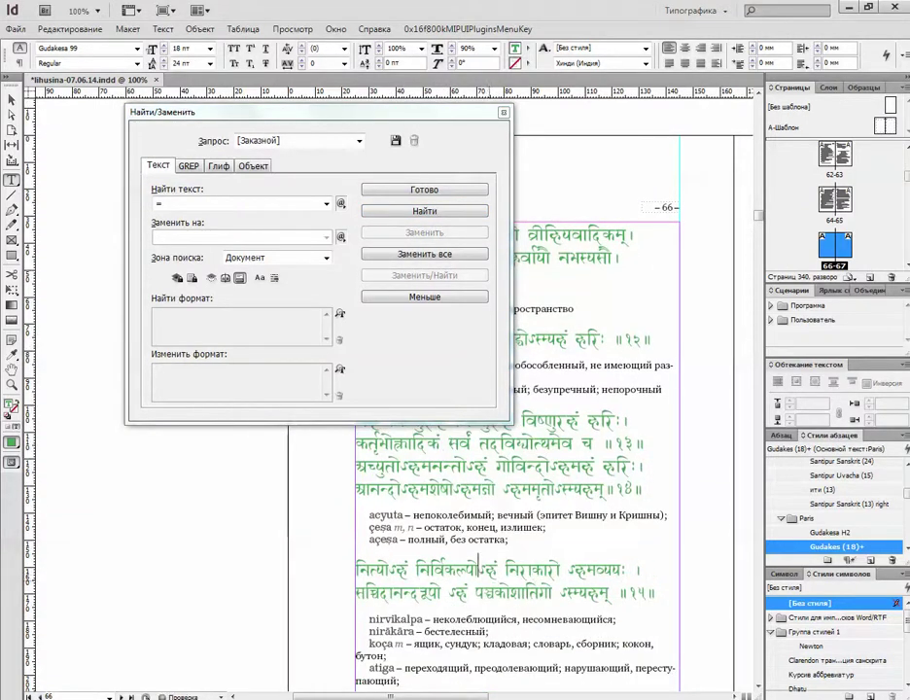
pyautogui.press('BackSpace')
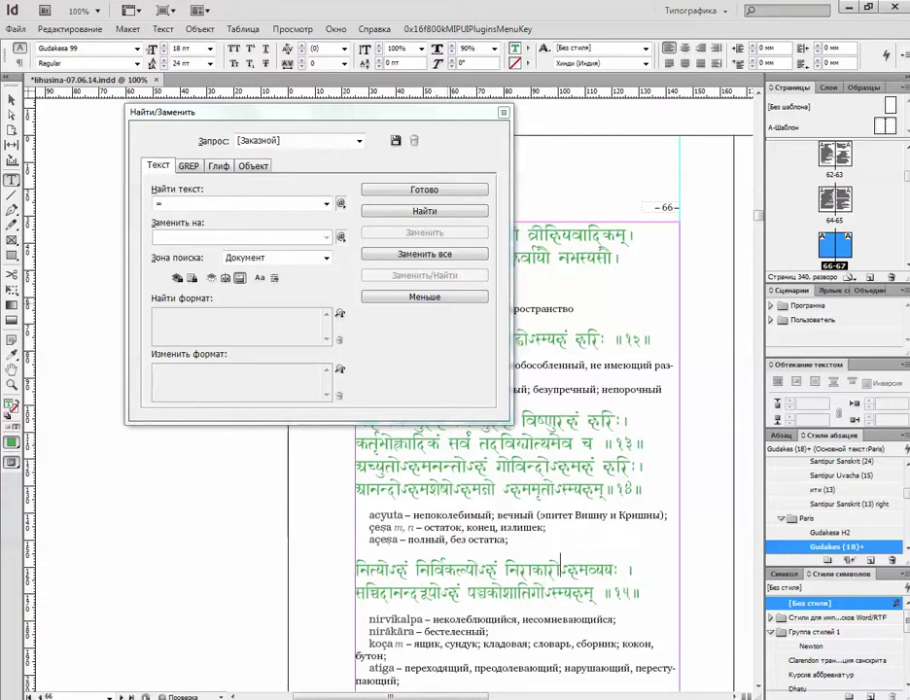
# Step: Continue the "=" search and delete the spaces before both avagrahas in the last verse line of page 66
pyautogui.press('Return')
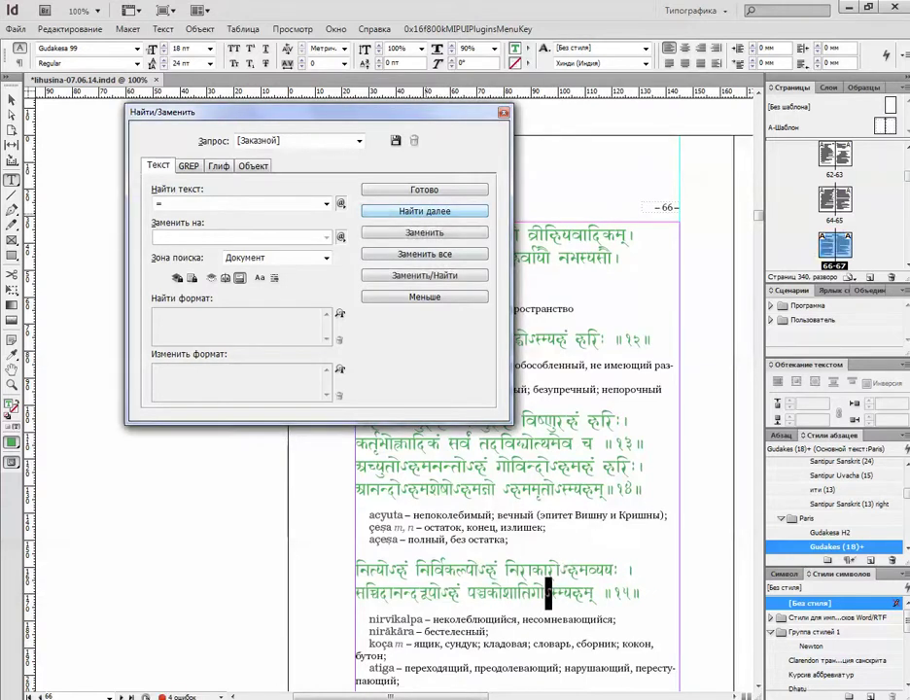
pyautogui.press('Return')
pyautogui.press('Return')
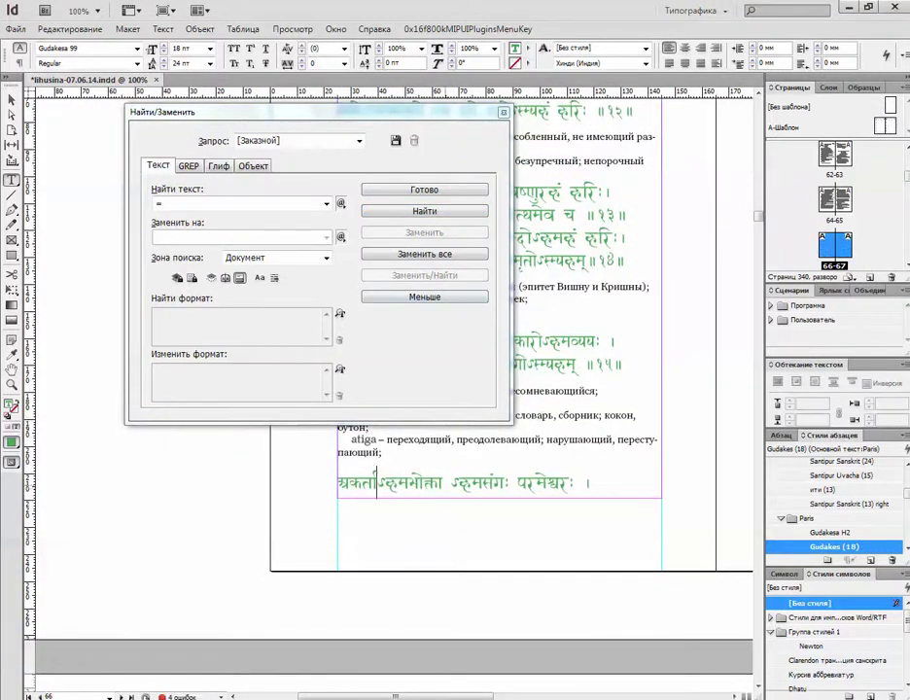
pyautogui.click(452, 482)
pyautogui.press('BackSpace')
pyautogui.hotkey('ctrl', 'alt', 'f')
pyautogui.hotkey('ctrl', 'alt', 'f')
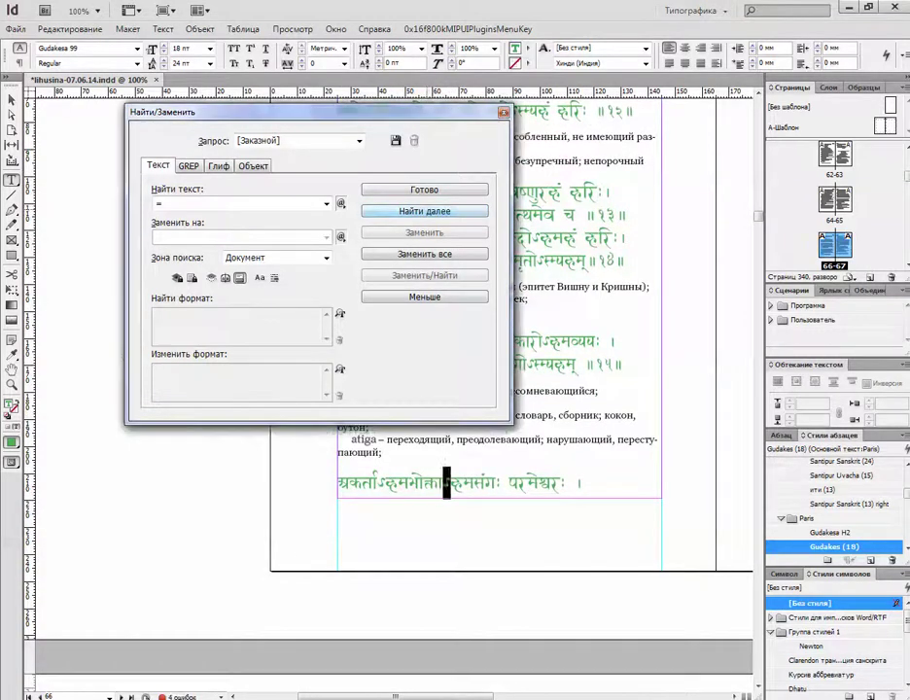
# Step: Find the next "=" and delete the spaces before the avagrahas in the first lines of verses 17 and 18 on page 67
pyautogui.press('Left')
pyautogui.press('Return')
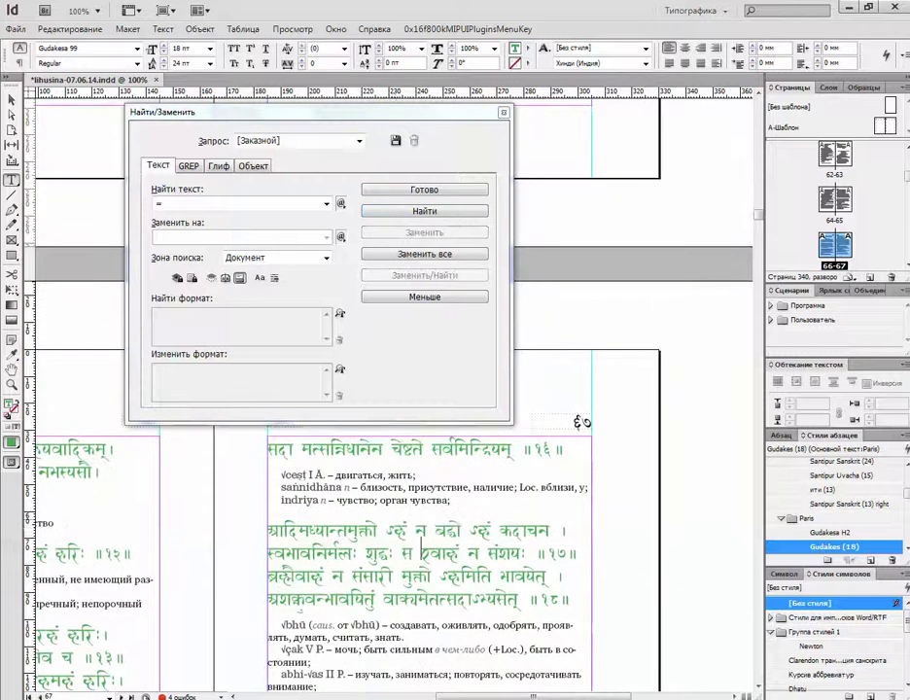
pyautogui.press('BackSpace')
pyautogui.click(464, 531)
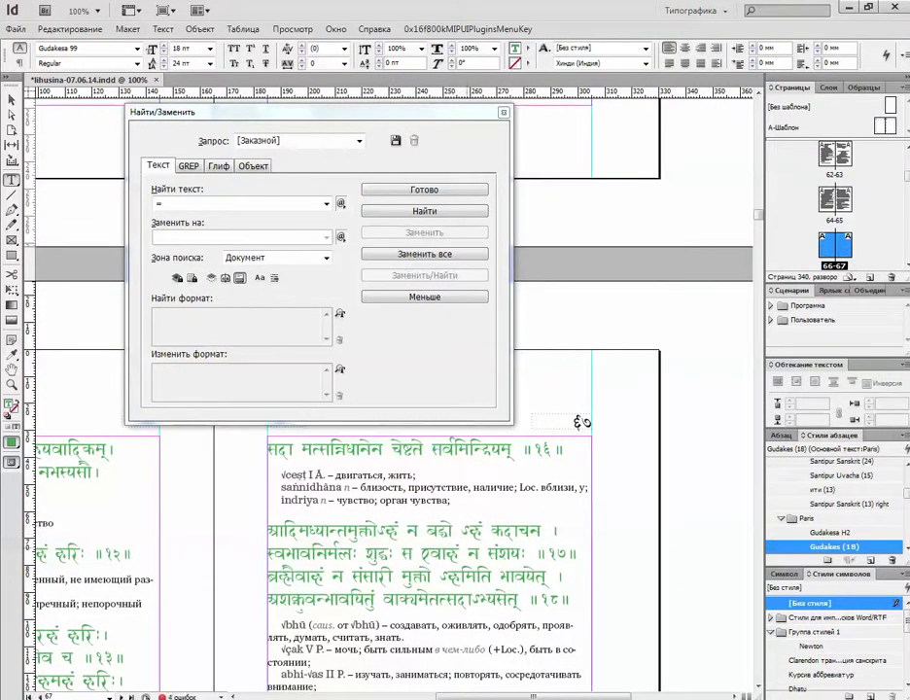
pyautogui.press('BackSpace')
pyautogui.click(439, 576)
pyautogui.press('BackSpace')
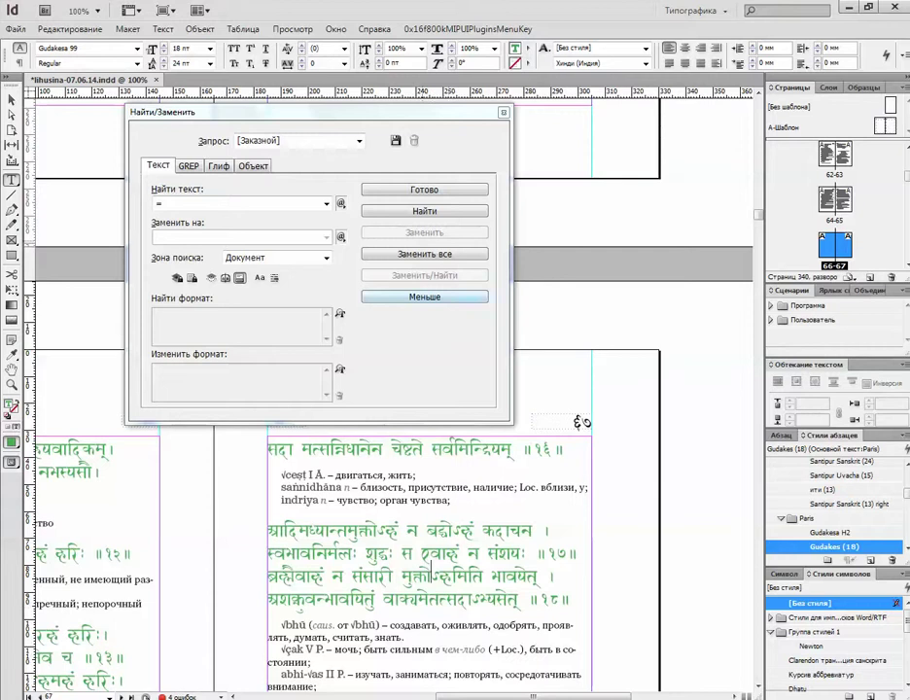
# Step: Find the next "=" and delete the space before the avagraha after "सदा" in the last line of page 67
pyautogui.click(425, 211)
pyautogui.click(425, 211)
pyautogui.click(425, 211)
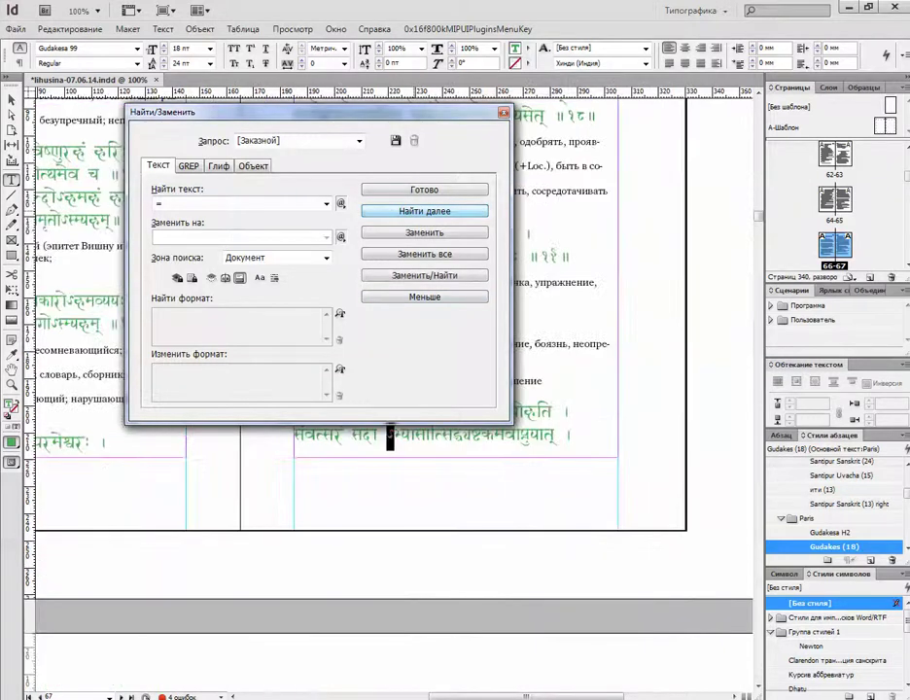
pyautogui.click(389, 437)
pyautogui.scroll(1, 389, 436)
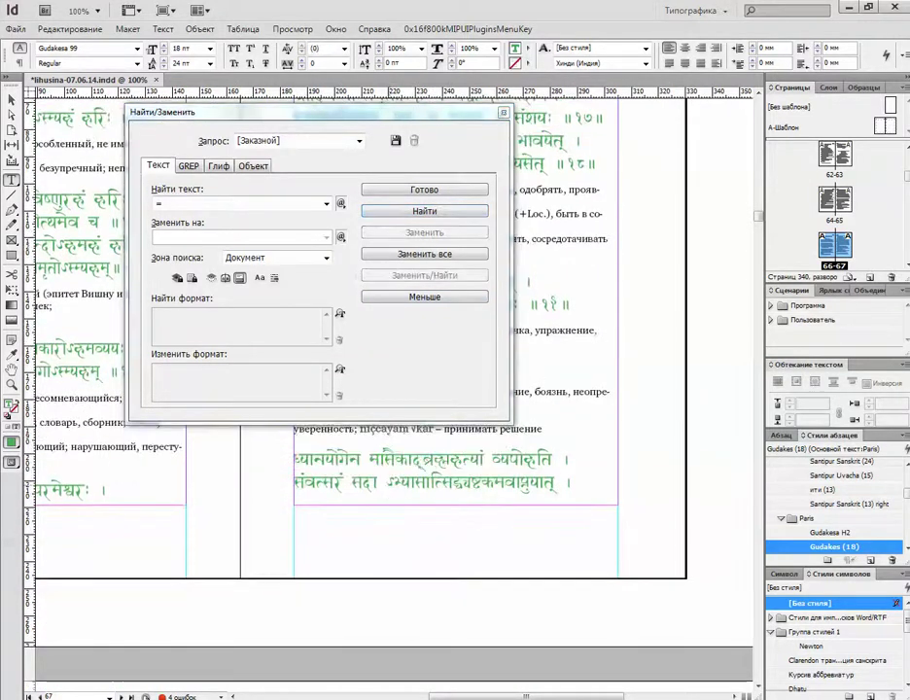
pyautogui.press('Return')
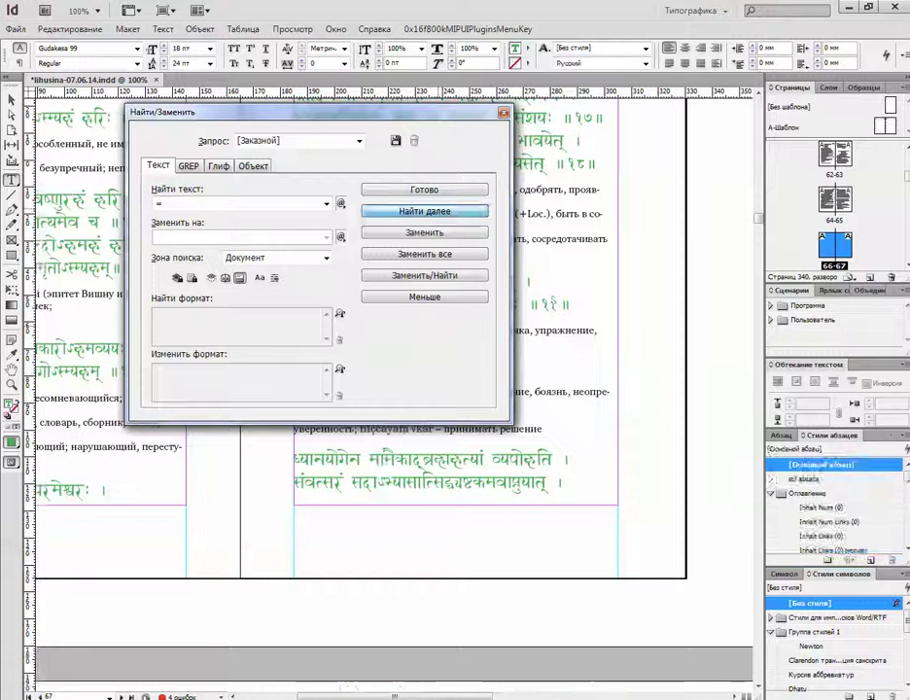
# Step: Continue the "=" search past page 68 and delete the spaces before the three avagrahas in verse 25 on page 69
pyautogui.press('Return')
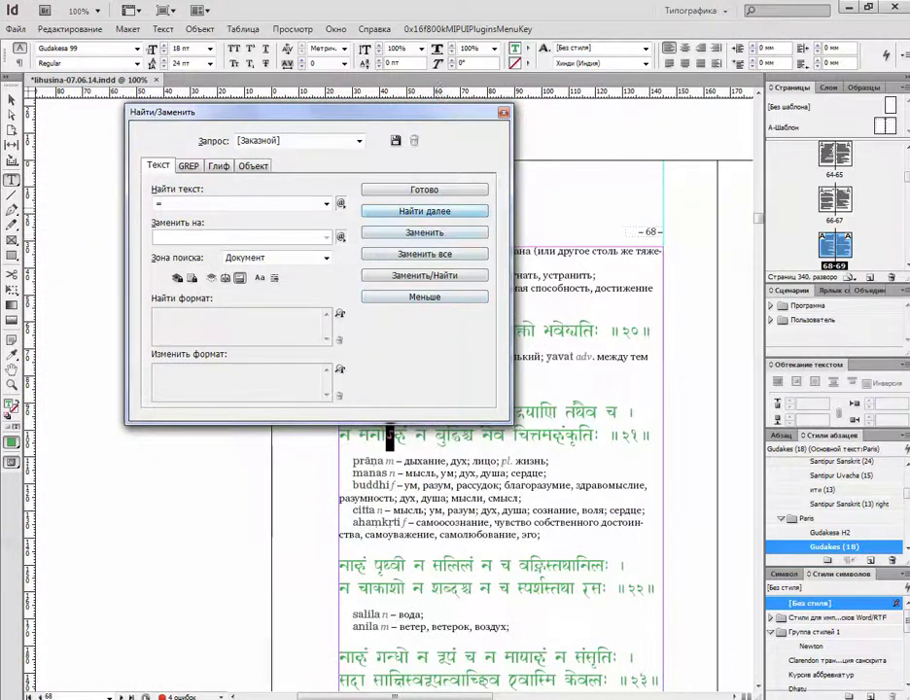
pyautogui.press('Return')
pyautogui.press('Return')
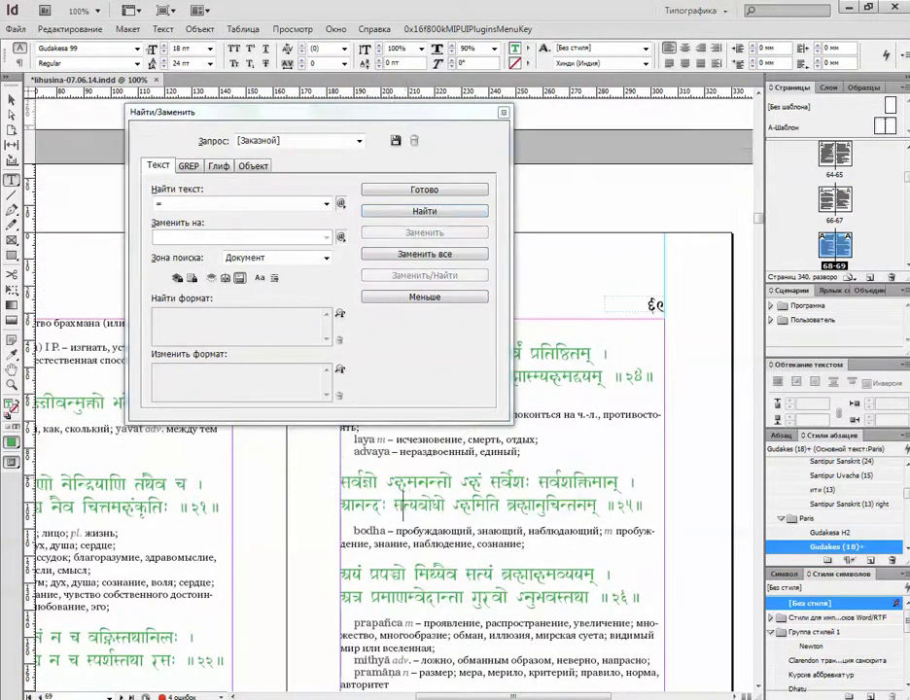
pyautogui.press('BackSpace')
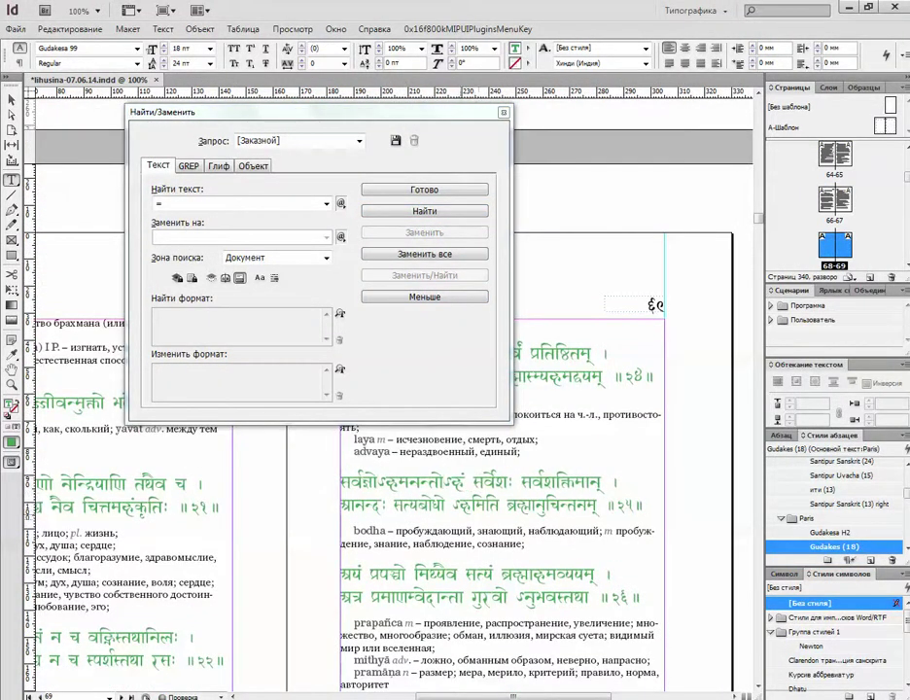
pyautogui.click(450, 506)
pyautogui.press('BackSpace')
# Step: Find the next "=" and delete the space before the avagraha in the second line of verse 26 on page 69
pyautogui.click(425, 211)
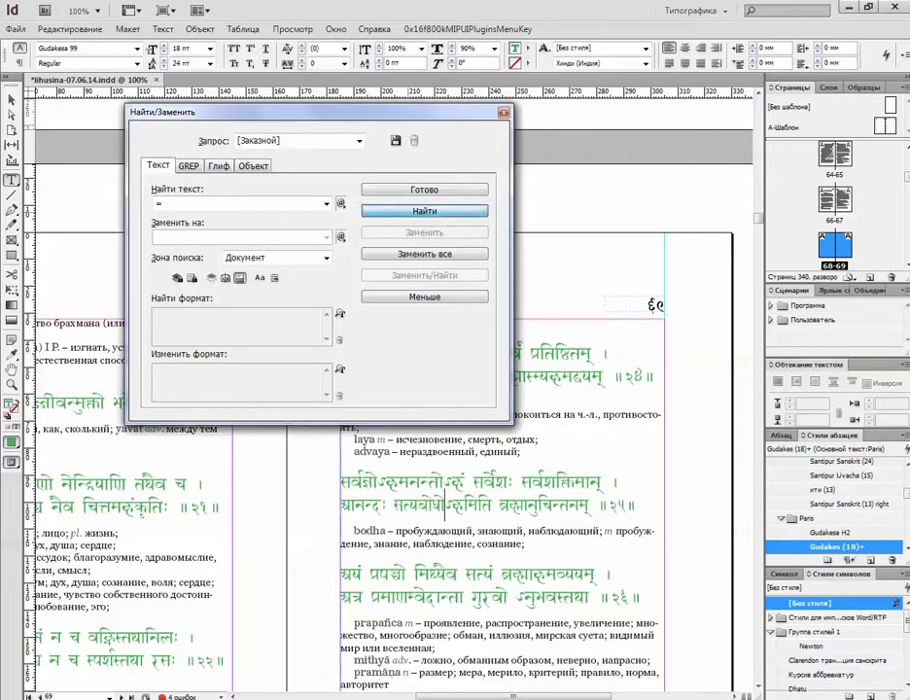
pyautogui.press('Return')
pyautogui.press('Return')
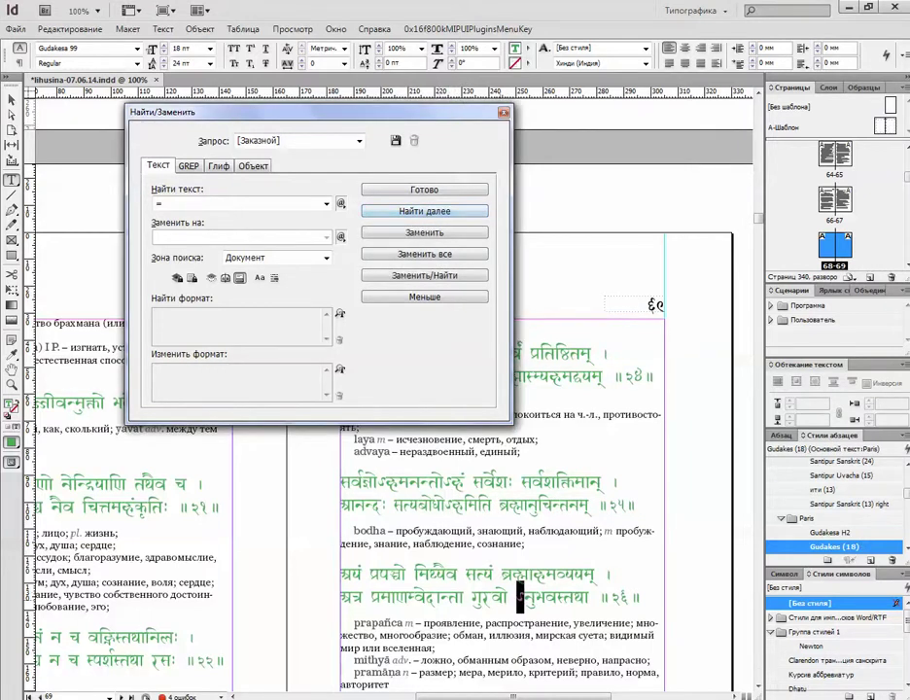
pyautogui.click(515, 597)
pyautogui.press('BackSpace')
# Step: Find the next "=" and delete the space before the avagraha in the second line of verse 27 on page 69
pyautogui.click(425, 211)
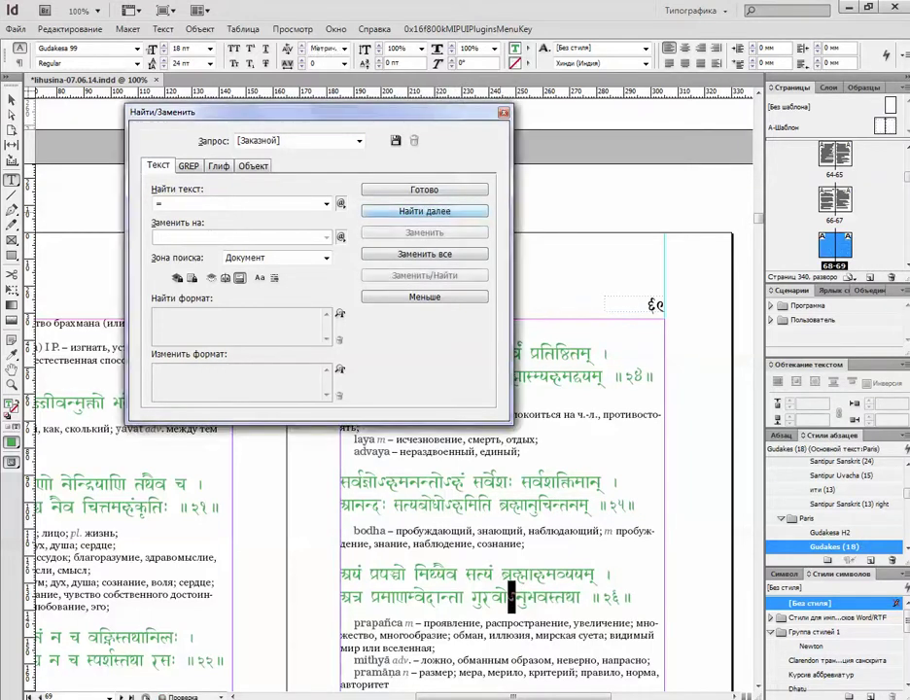
pyautogui.click(425, 211)
pyautogui.click(393, 459)
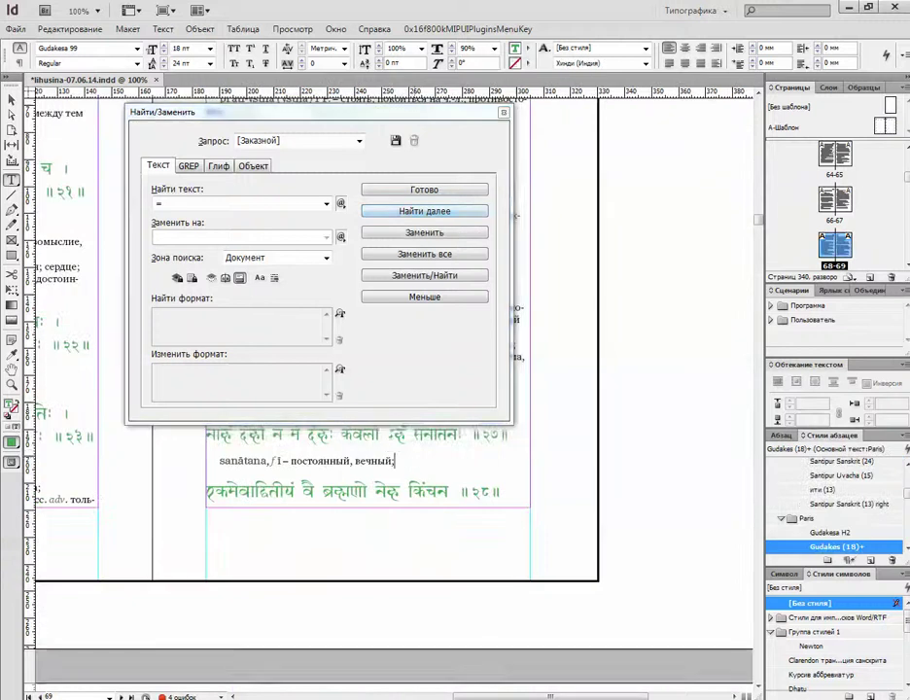
pyautogui.scroll(1, 393, 461)
pyautogui.click(390, 484)
pyautogui.press('BackSpace')
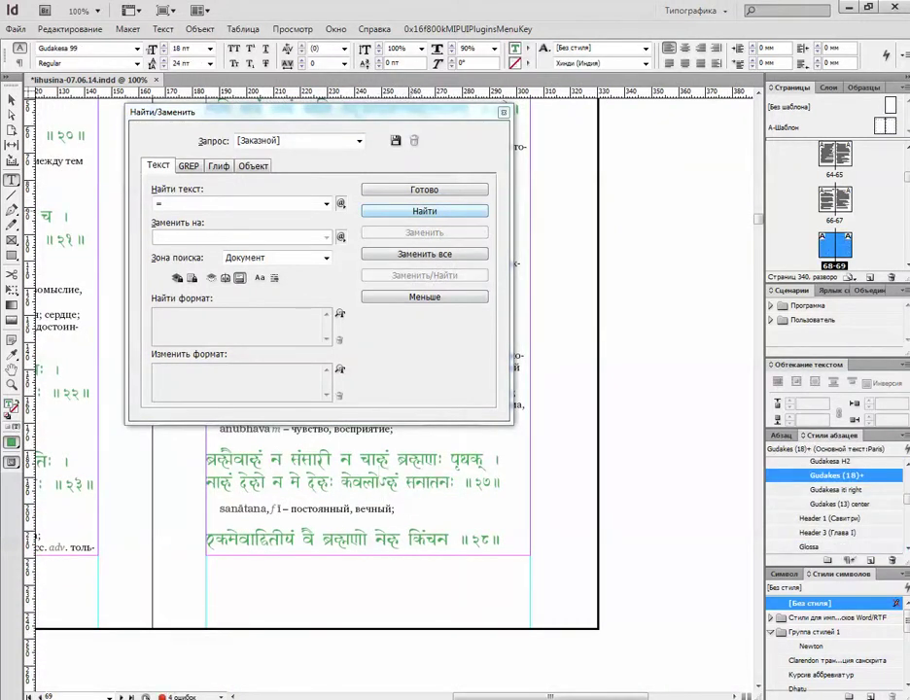
# Step: Continue the "=" search past the glossary entries to the opening text of the Kena Upanishad on page 137
pyautogui.click(425, 211)
pyautogui.click(425, 212)
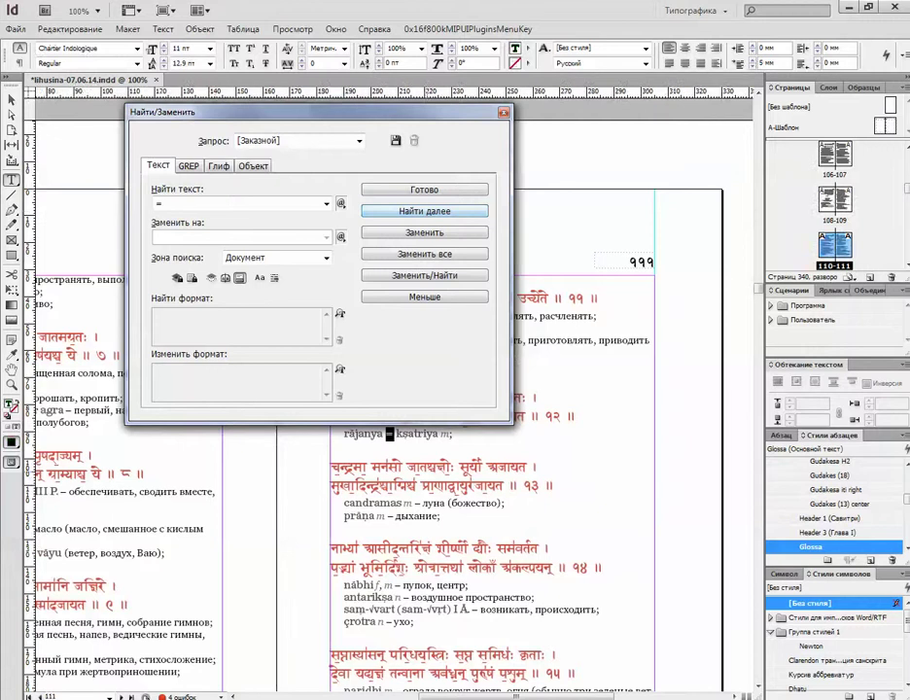
pyautogui.click(418, 467)
pyautogui.scroll(1, 418, 466)
pyautogui.click(425, 211)
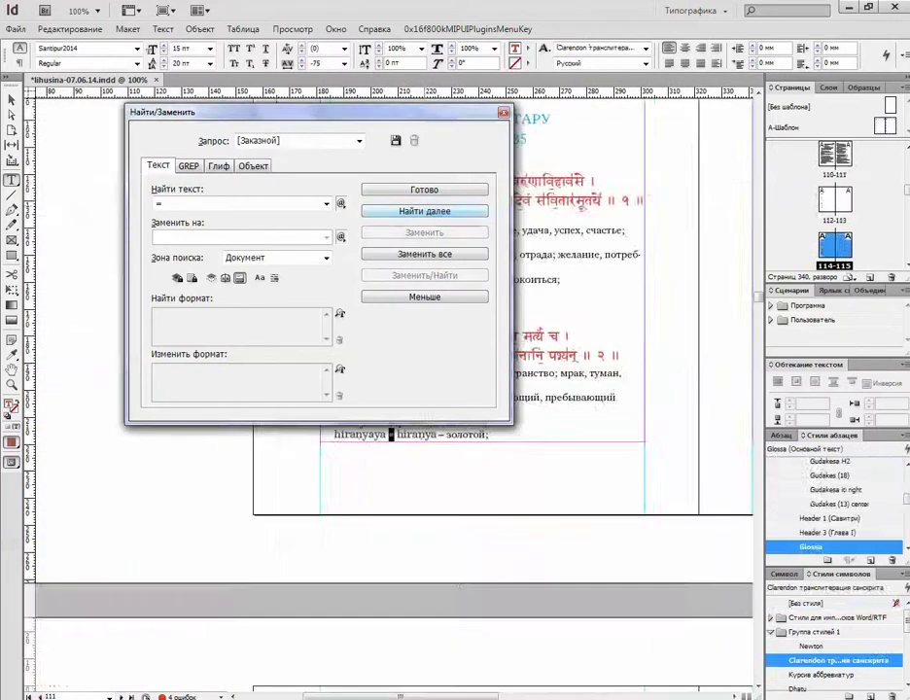
pyautogui.scroll(-8, 418, 467)
pyautogui.moveTo(758, 339)
pyautogui.mouseDown()
pyautogui.moveTo(758, 351)
pyautogui.moveTo(758, 334)
pyautogui.mouseUp()
pyautogui.scroll(10, 389, 438)
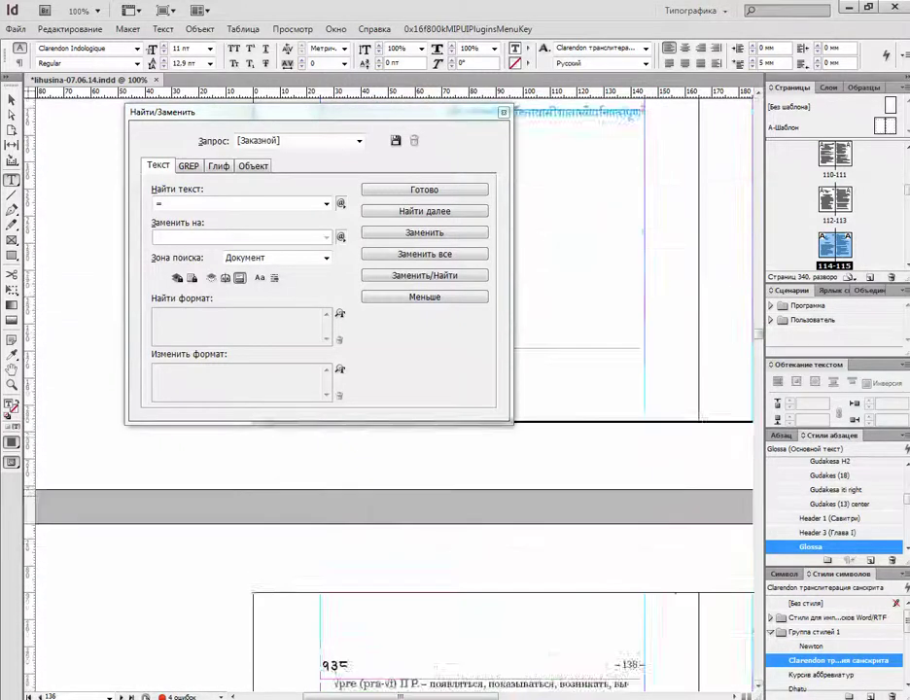
pyautogui.moveTo(400, 696); pyautogui.dragTo(491, 697)
pyautogui.click(424, 211)
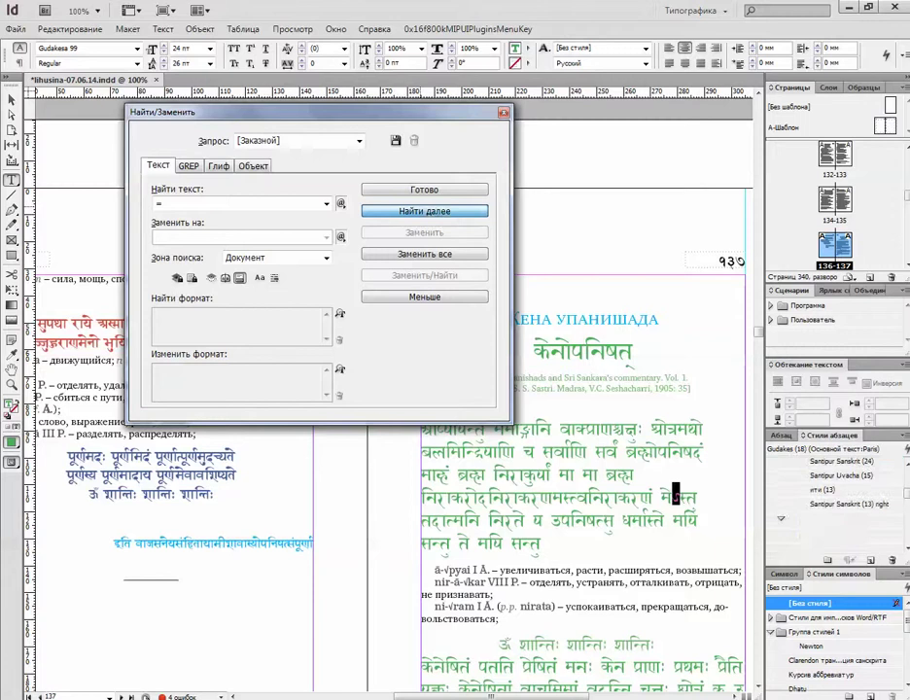
# Step: Continue the "=" search through the Kena Upanishad from page 137 to the avagraha in verse 3 on page 142
pyautogui.click(424, 211)
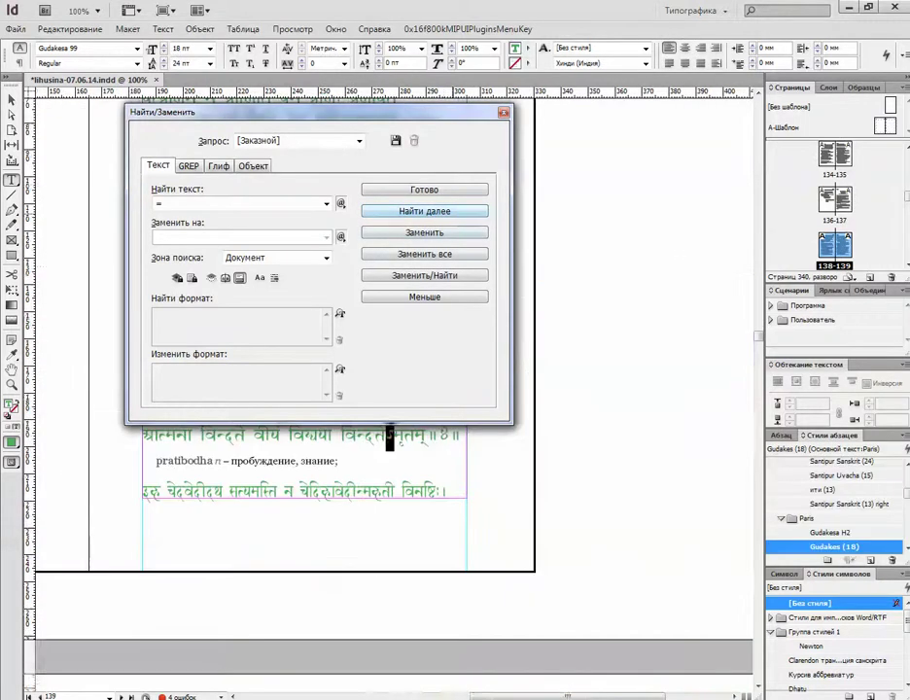
pyautogui.click(424, 211)
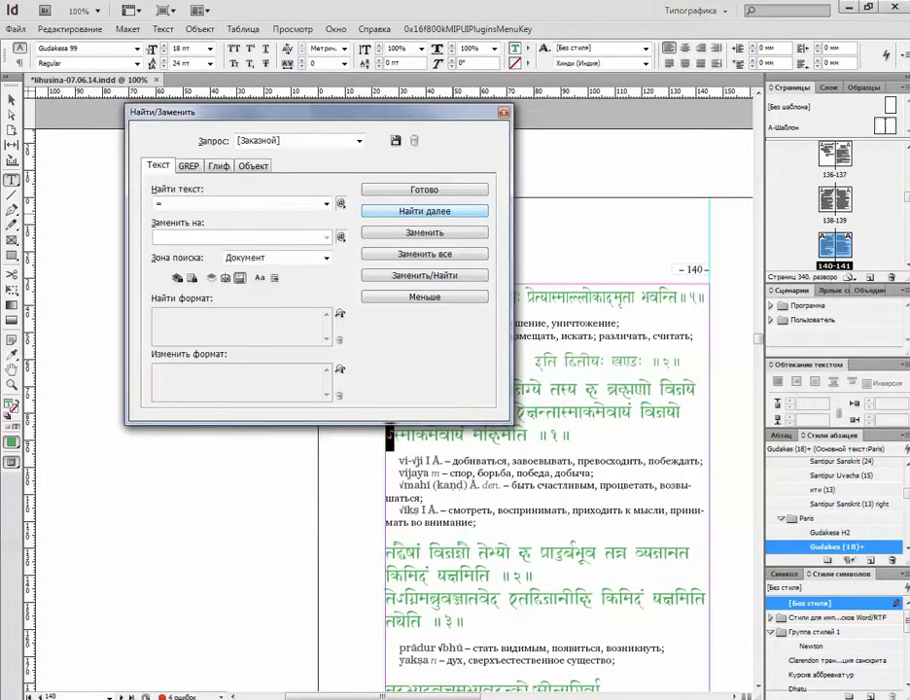
pyautogui.click(424, 211)
pyautogui.click(424, 211)
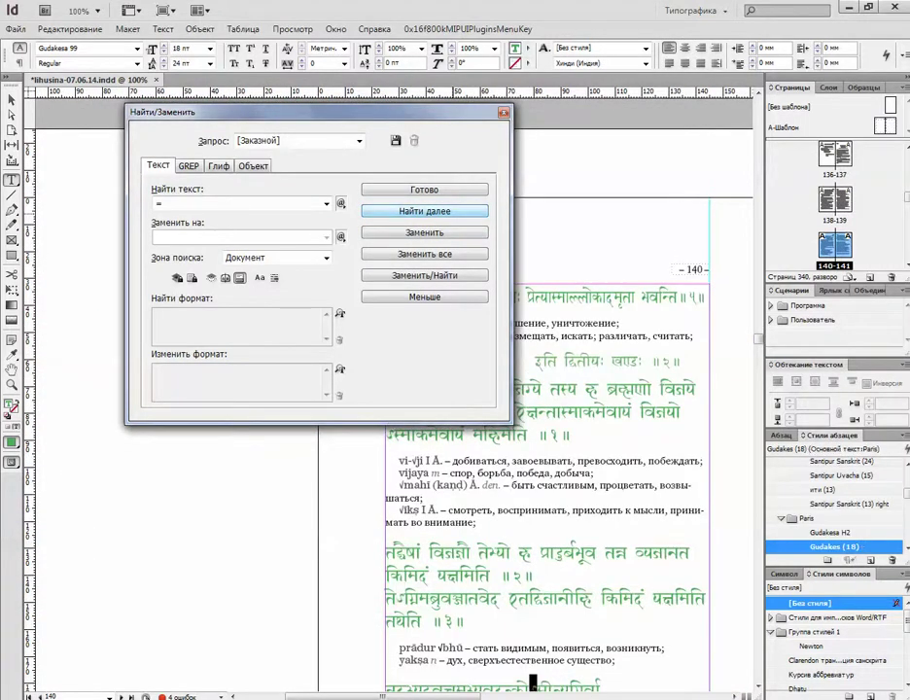
pyautogui.click(424, 211)
pyautogui.click(424, 211)
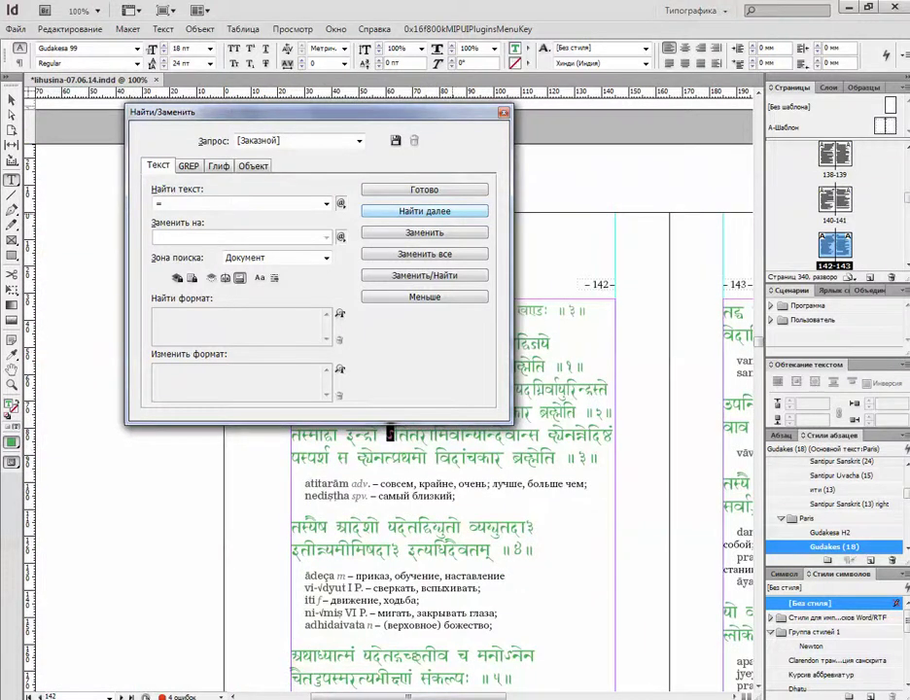
# Step: Continue the "=" search through pages 142 and 144 until it wraps to the preface on page 15, and end the search
pyautogui.click(424, 211)
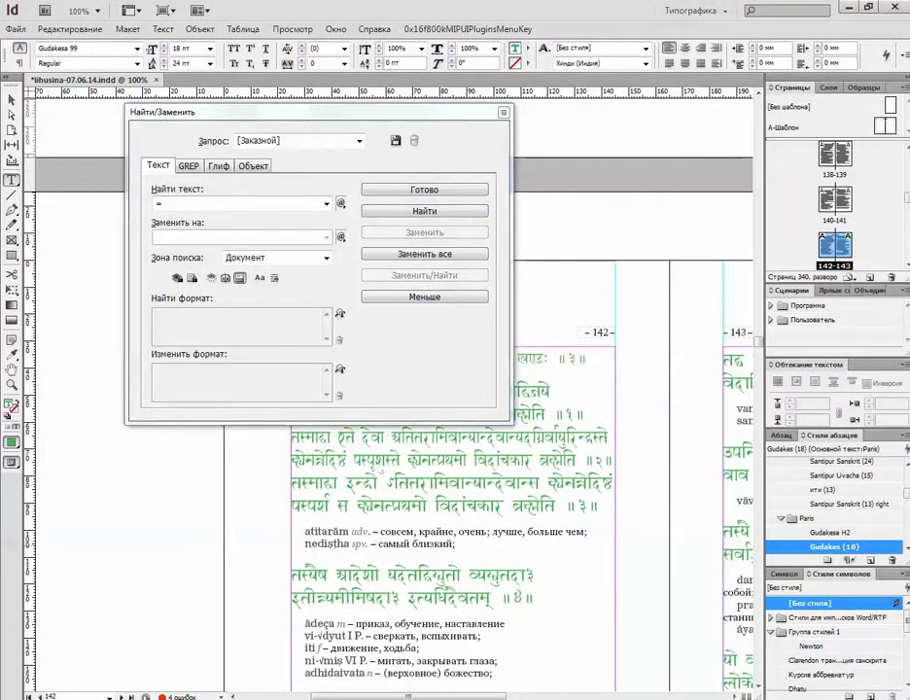
pyautogui.click(424, 211)
pyautogui.click(424, 211)
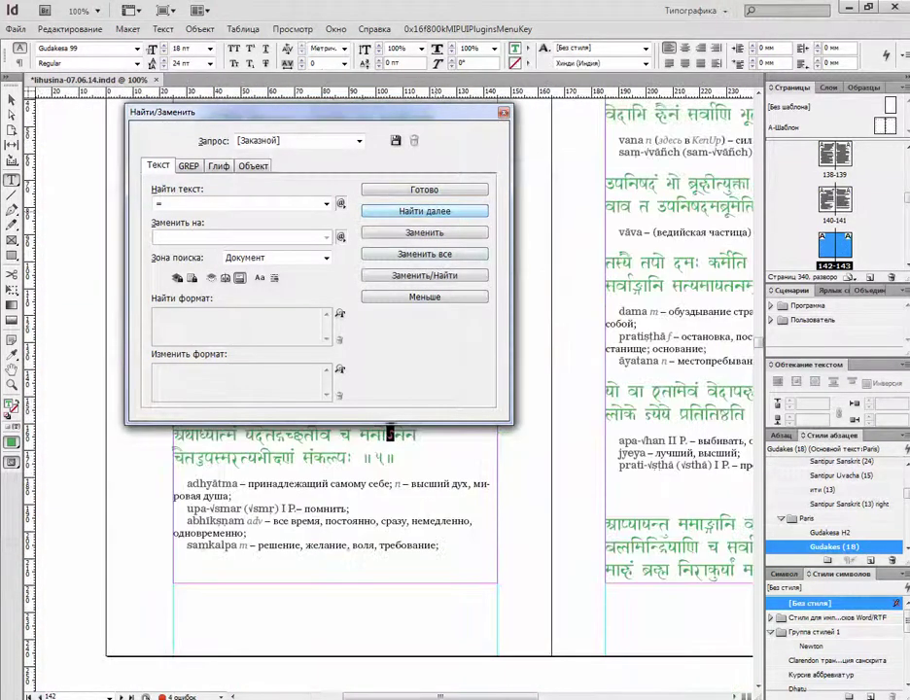
pyautogui.click(424, 211)
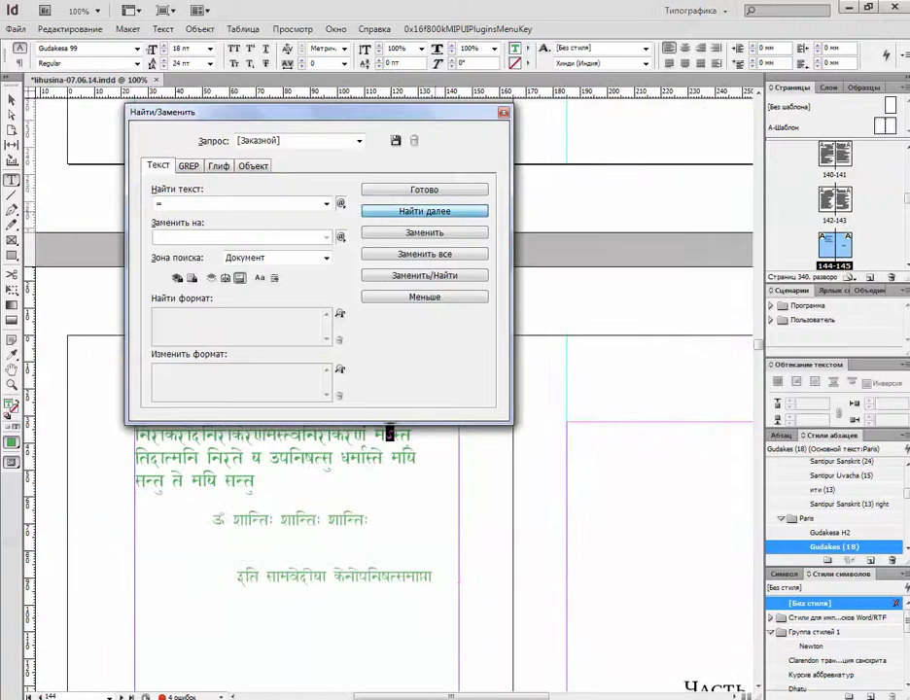
pyautogui.click(424, 211)
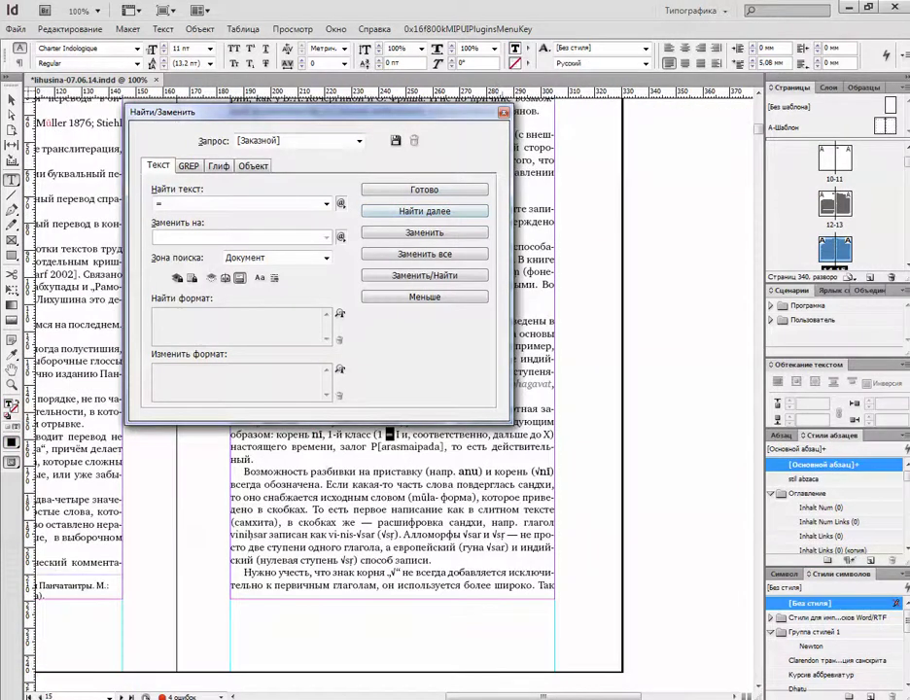
pyautogui.click(503, 113)
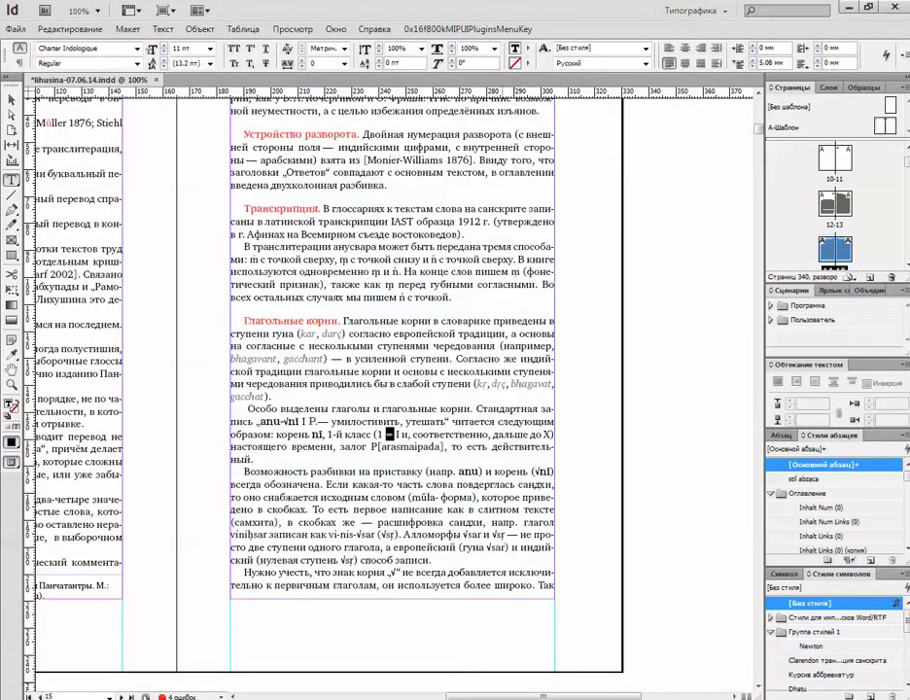
# Step: Look over the front matter: page 14, the marbled cover, series and title pages, the imprint page and the table of contents
pyautogui.moveTo(544, 697); pyautogui.dragTo(458, 697)
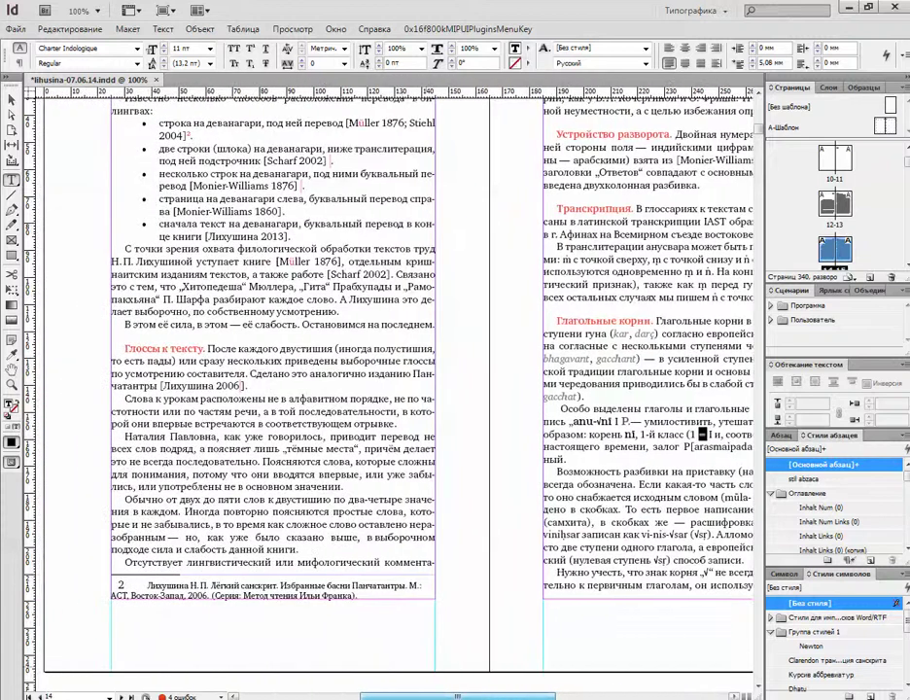
pyautogui.scroll(3, 389, 389)
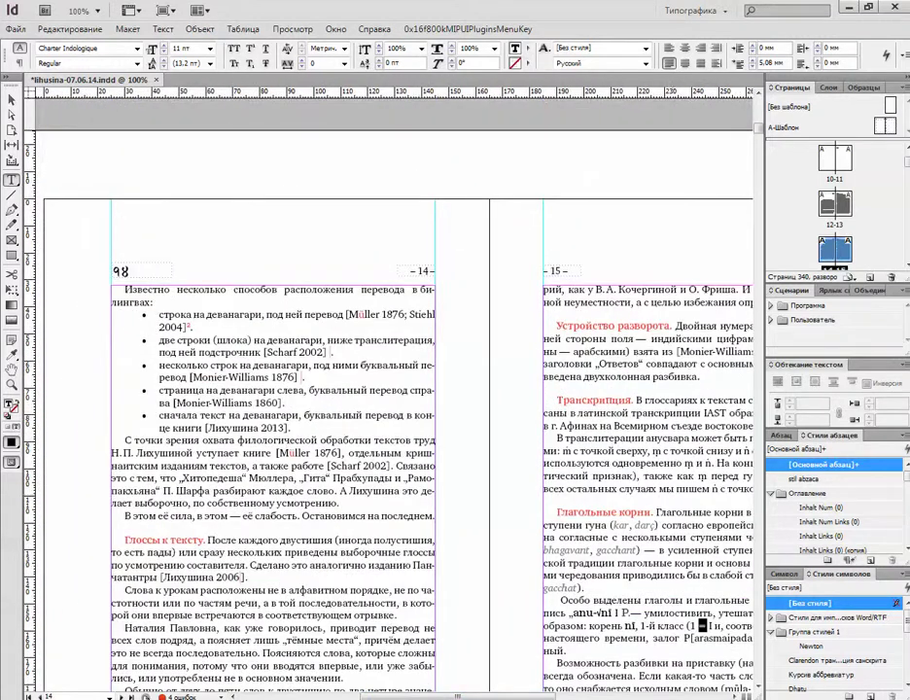
pyautogui.moveTo(758, 128); pyautogui.dragTo(759, 106)
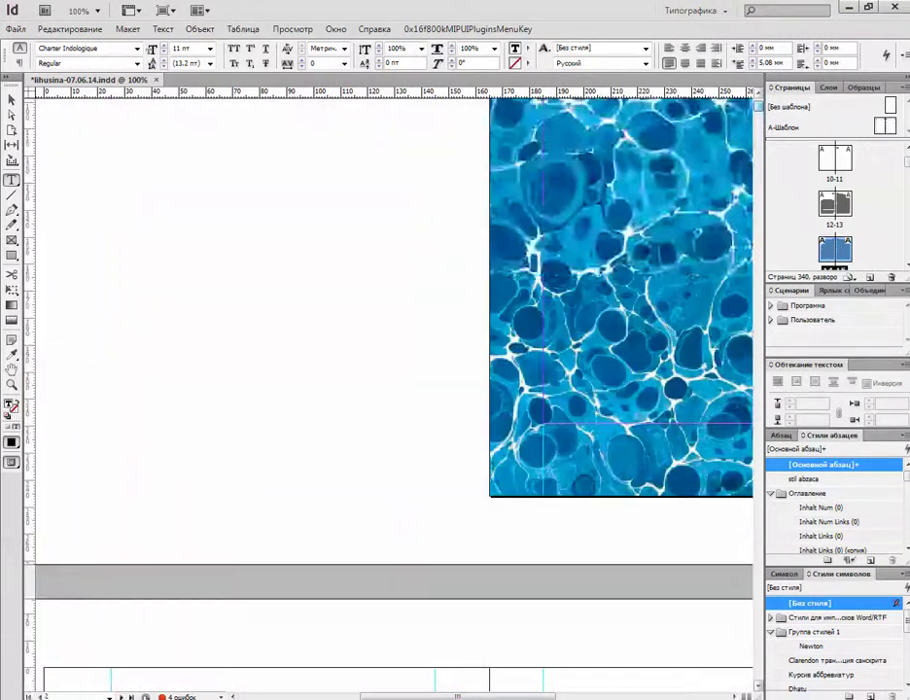
pyautogui.scroll(1, 389, 389)
pyautogui.scroll(-10, 389, 389)
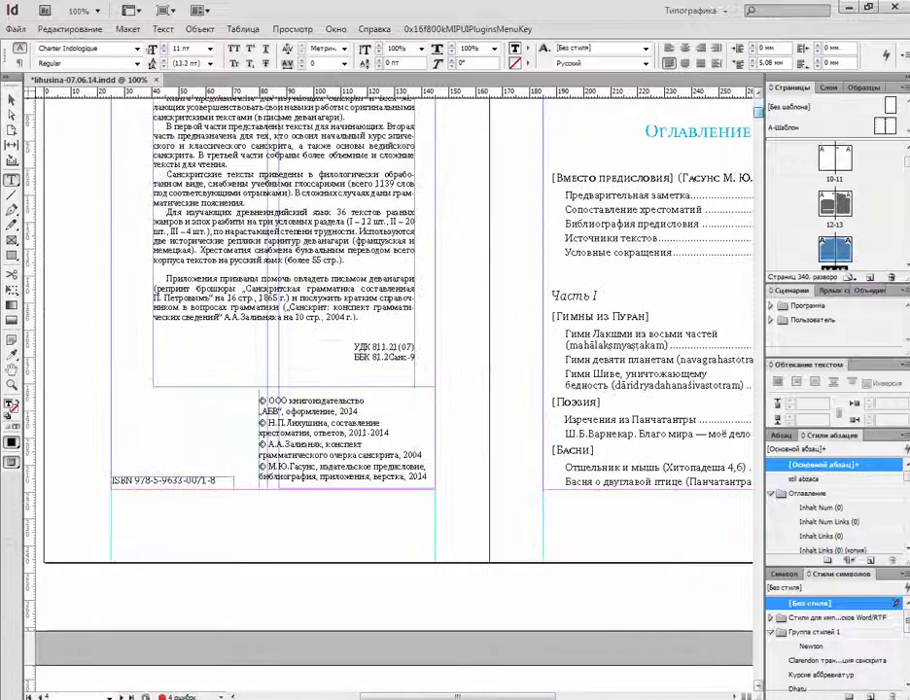
pyautogui.scroll(10, 389, 389)
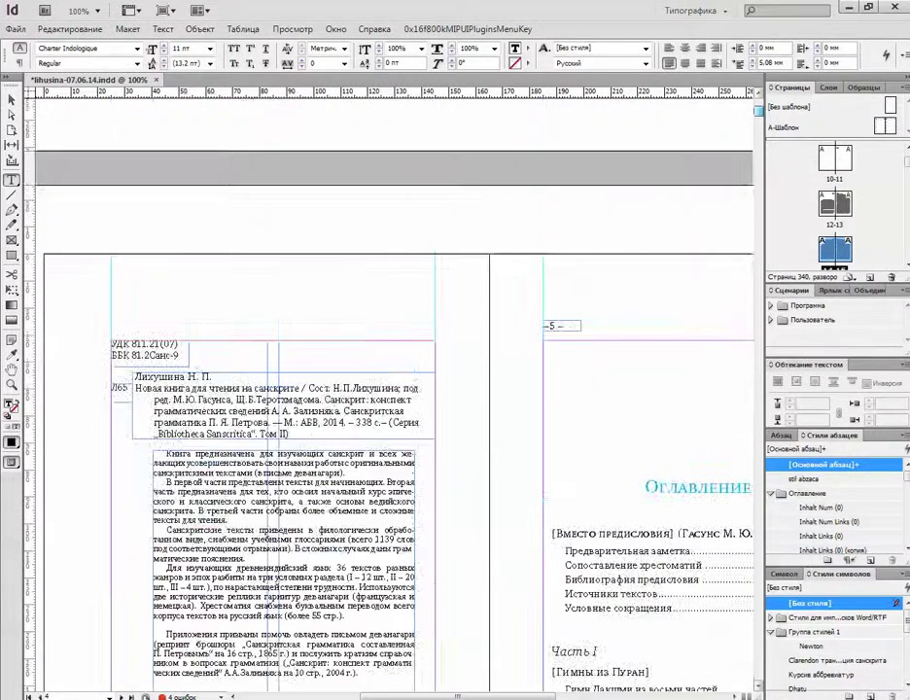
pyautogui.scroll(-5, 389, 390)
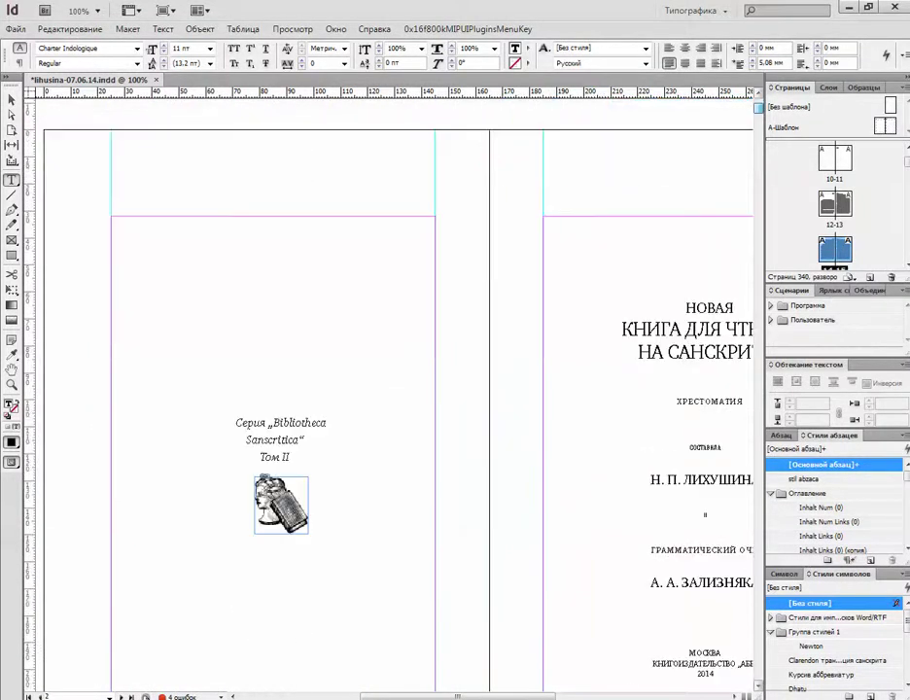
pyautogui.scroll(3, 389, 389)
pyautogui.scroll(-12, 389, 389)
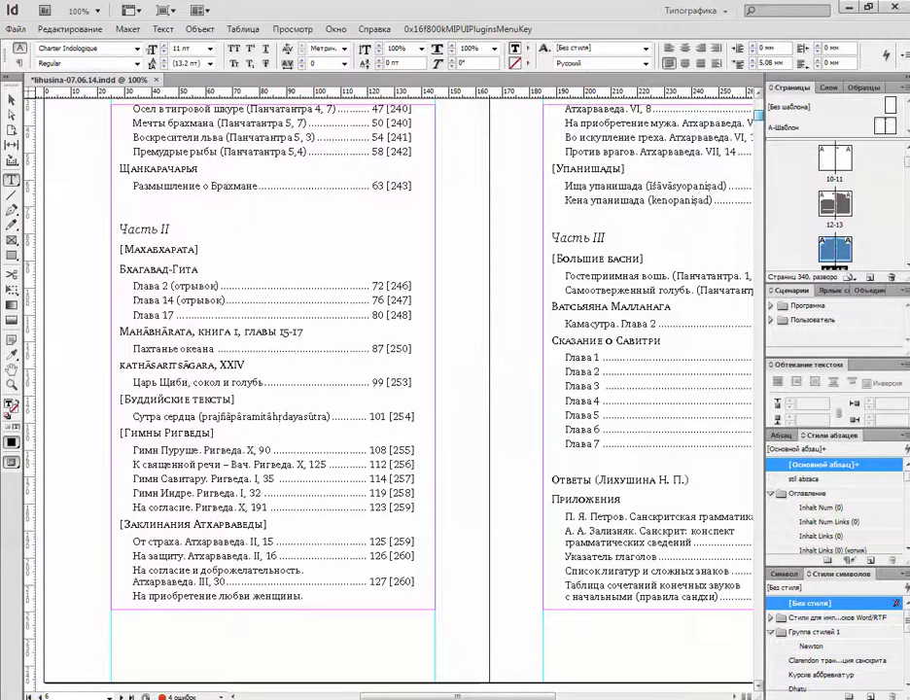
pyautogui.scroll(-5, 389, 389)
pyautogui.scroll(5, 389, 389)
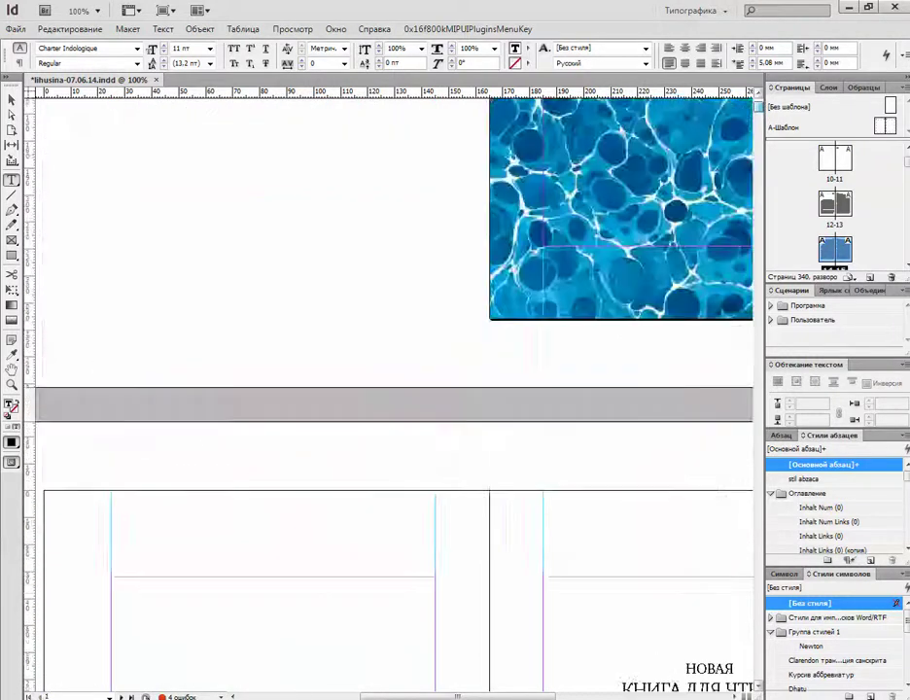
pyautogui.scroll(-6, 389, 389)
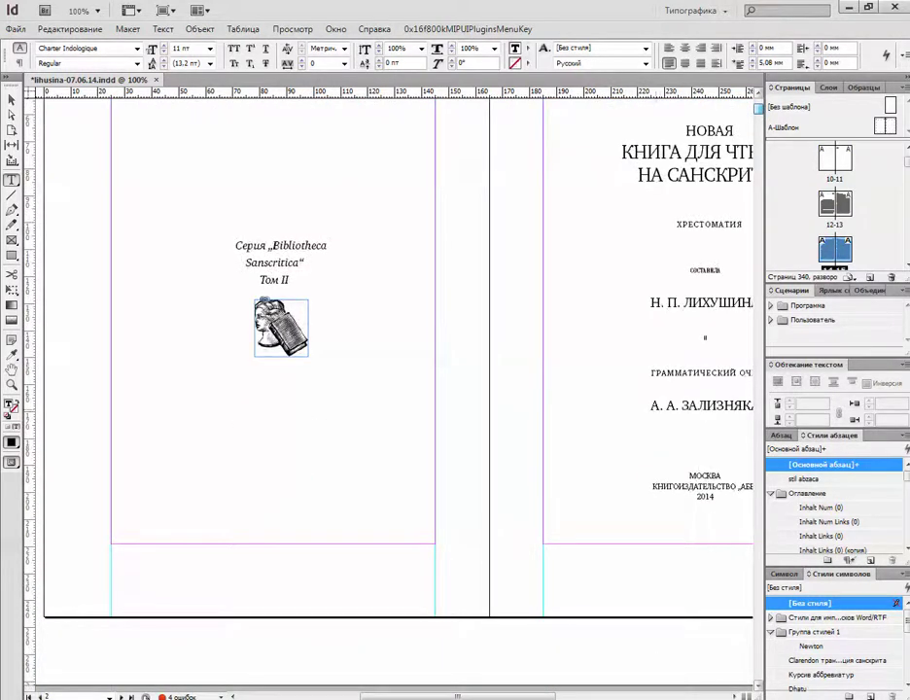
pyautogui.scroll(1, 389, 389)
# Step: Save the document and set up its export as print PDF lihusina-07.06.14.pdf, overwriting the existing file
pyautogui.click(15, 29)
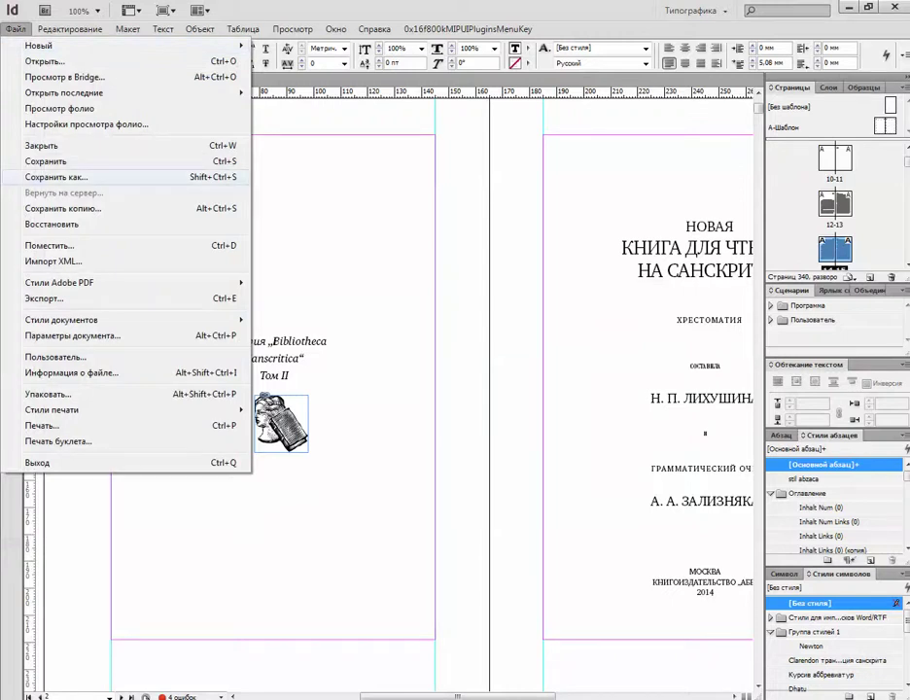
pyautogui.press('Escape')
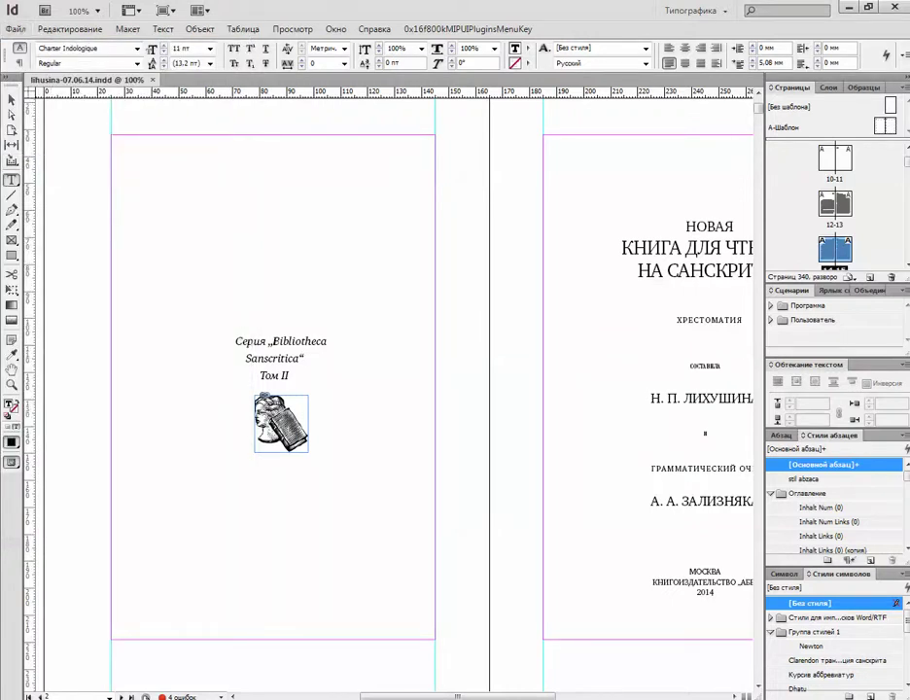
pyautogui.hotkey('alt', 'f')
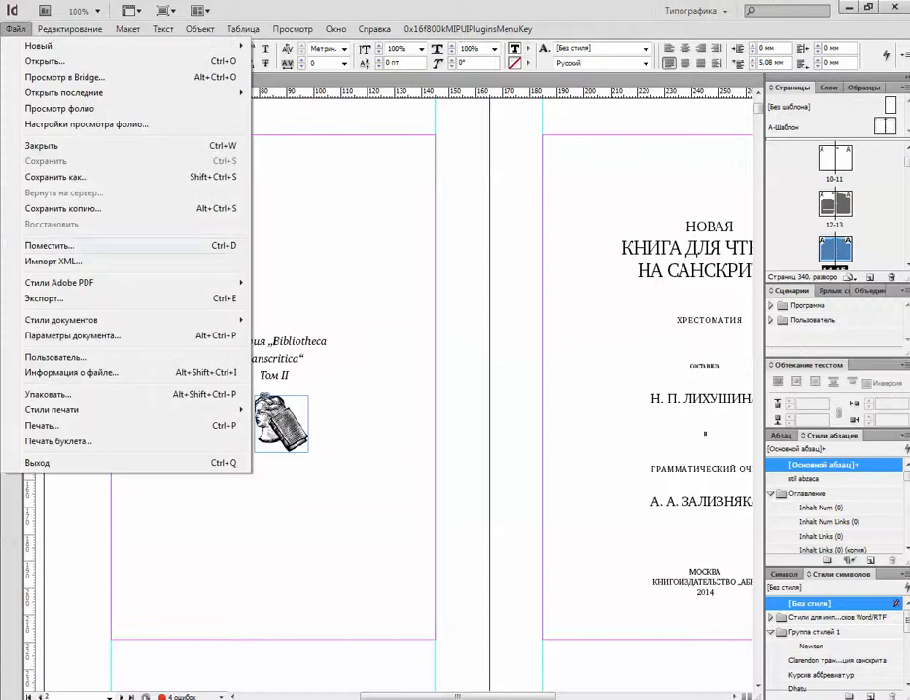
pyautogui.click(44, 299)
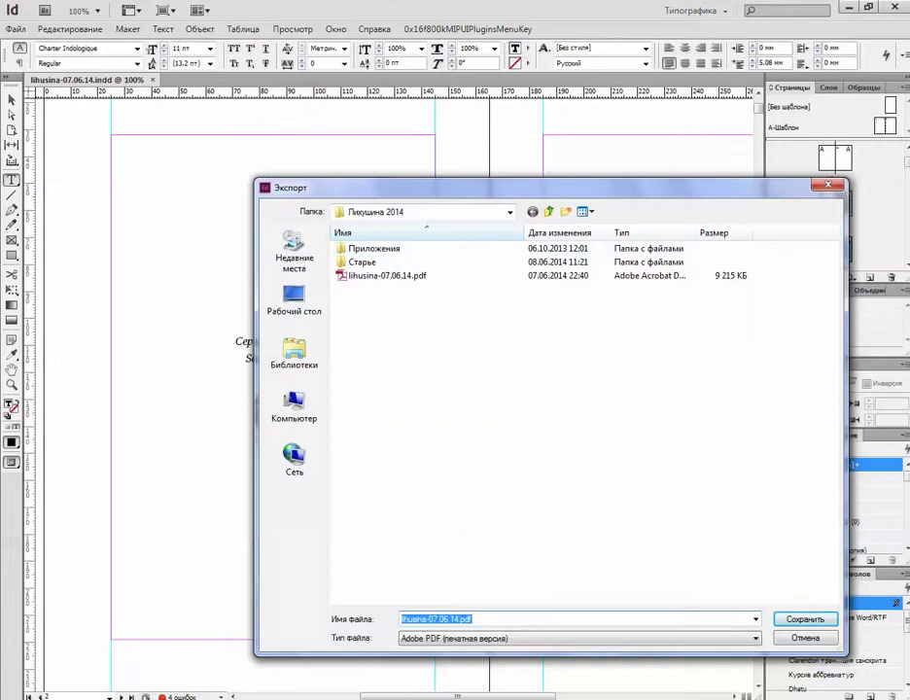
pyautogui.click(805, 619)
pyautogui.click(499, 362)
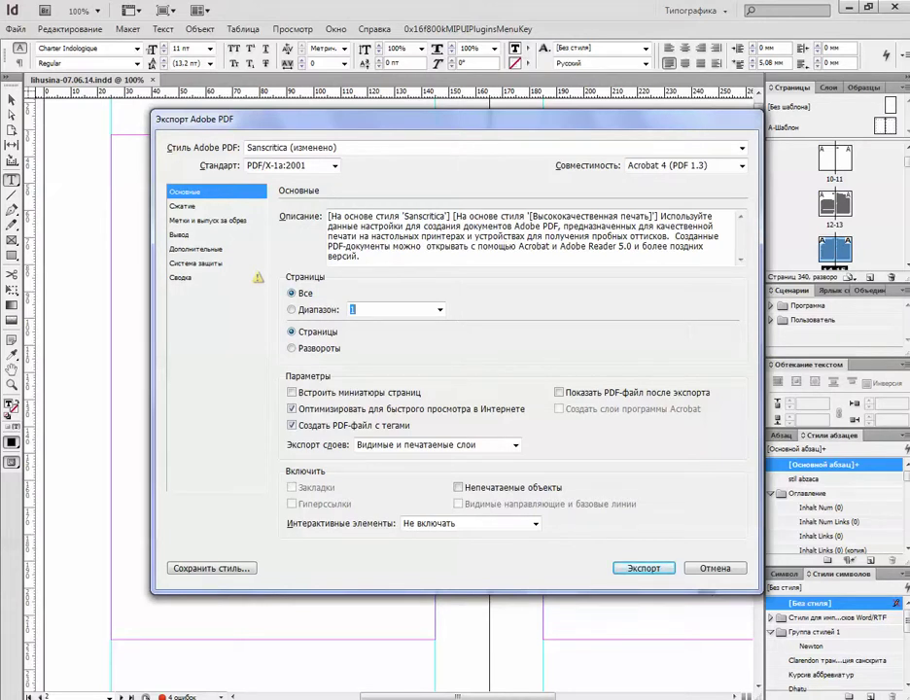
# Step: Check the marks and bleed settings and export all pages as PDF/X-1a:2001 with the modified Sanscritica preset, continuing despite the link warning
pyautogui.click(208, 221)
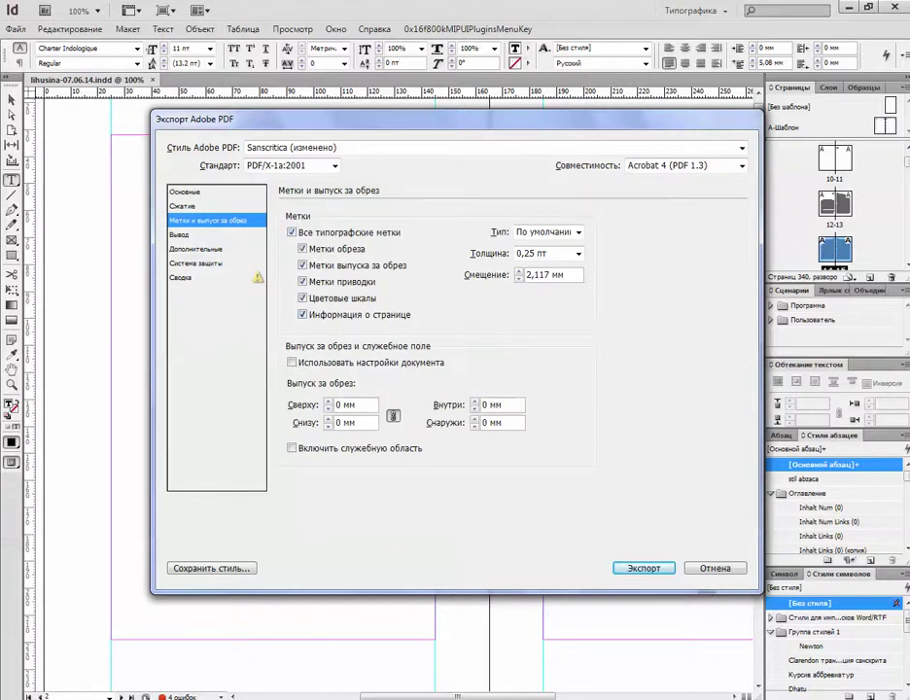
pyautogui.click(186, 192)
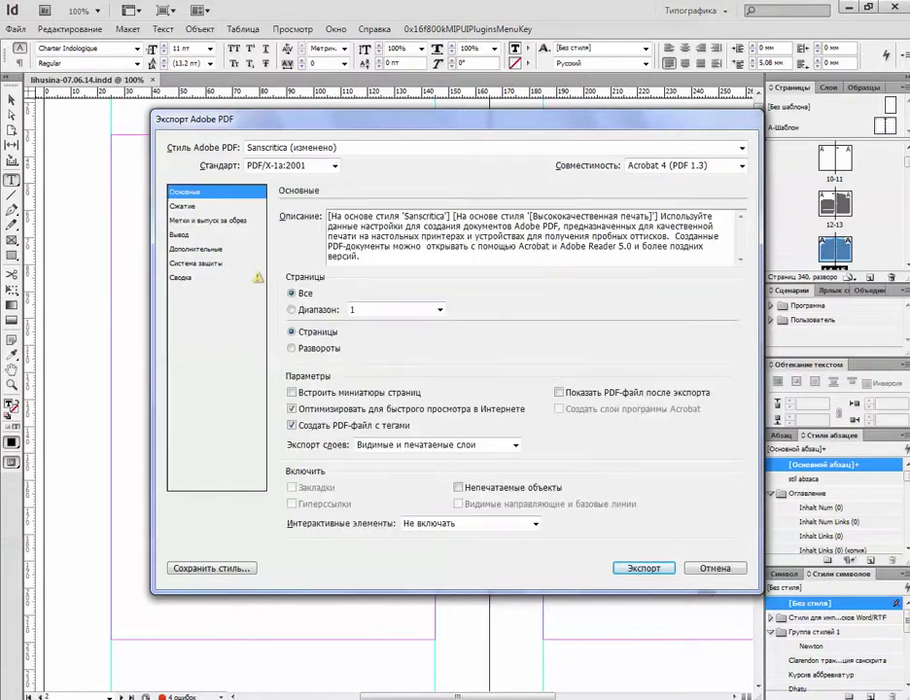
pyautogui.click(644, 568)
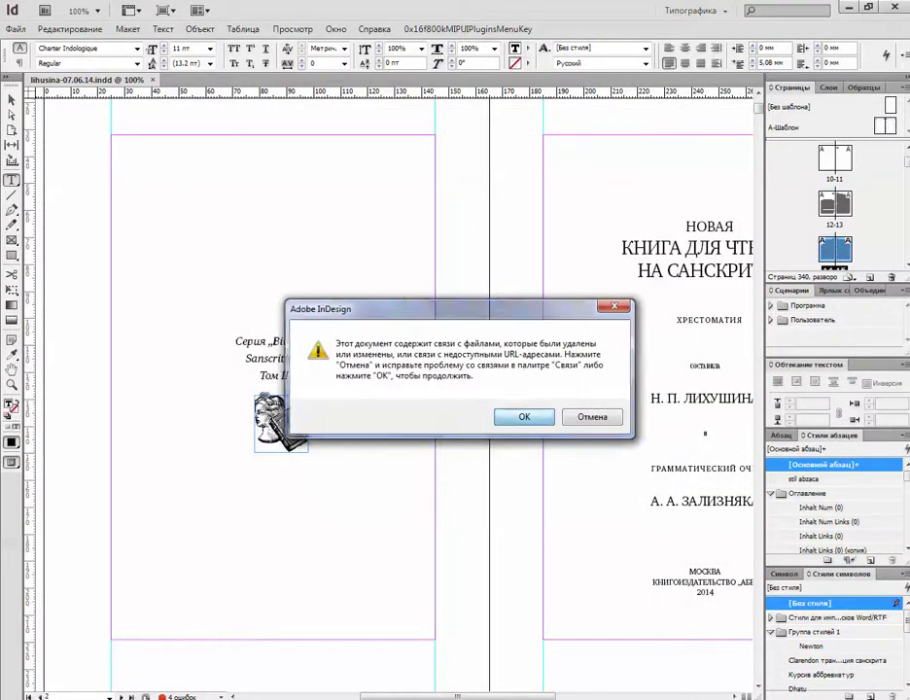
pyautogui.press('Return')
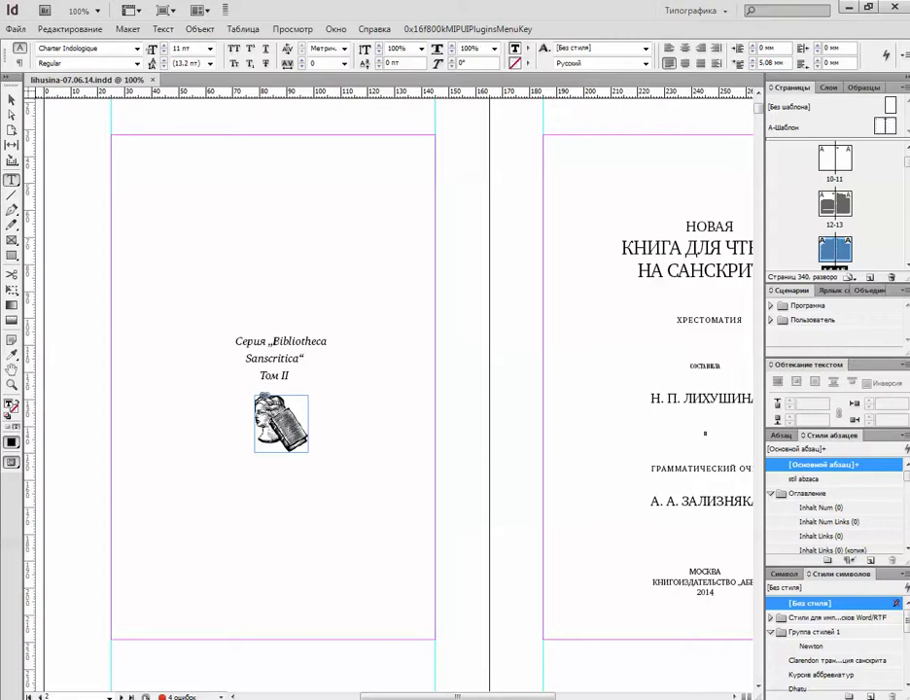
# Step: Switch to Windows Explorer, open the book's 2014 folder under "14 Собственные статьи" on drive I:, and inspect the lihusina-07.06.14 PDF and INDD files
pyautogui.hotkey('ctrl', 'r')
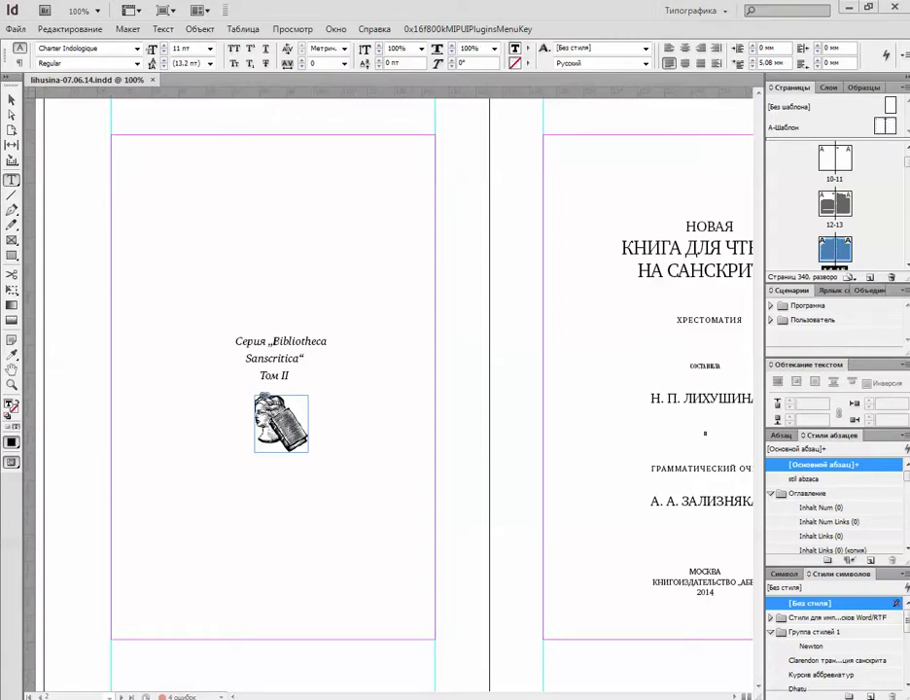
pyautogui.press('super+e')
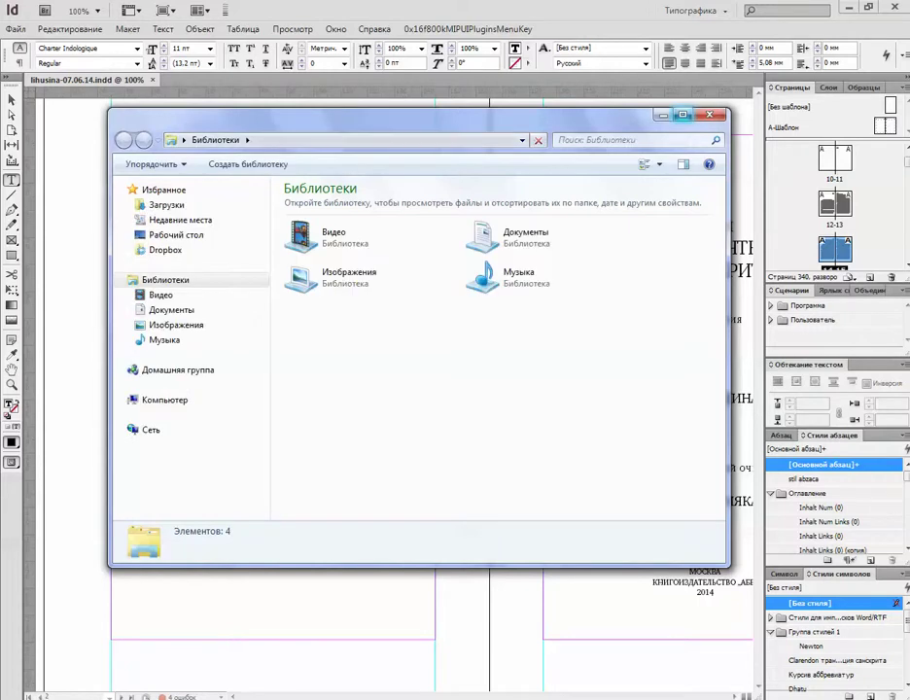
pyautogui.click(682, 115)
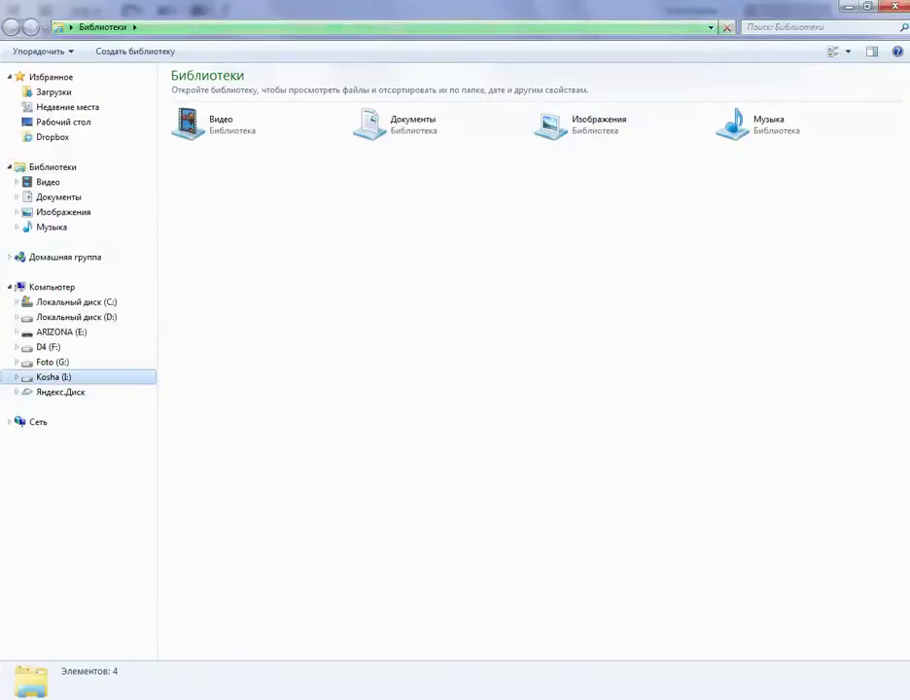
pyautogui.click(54, 378)
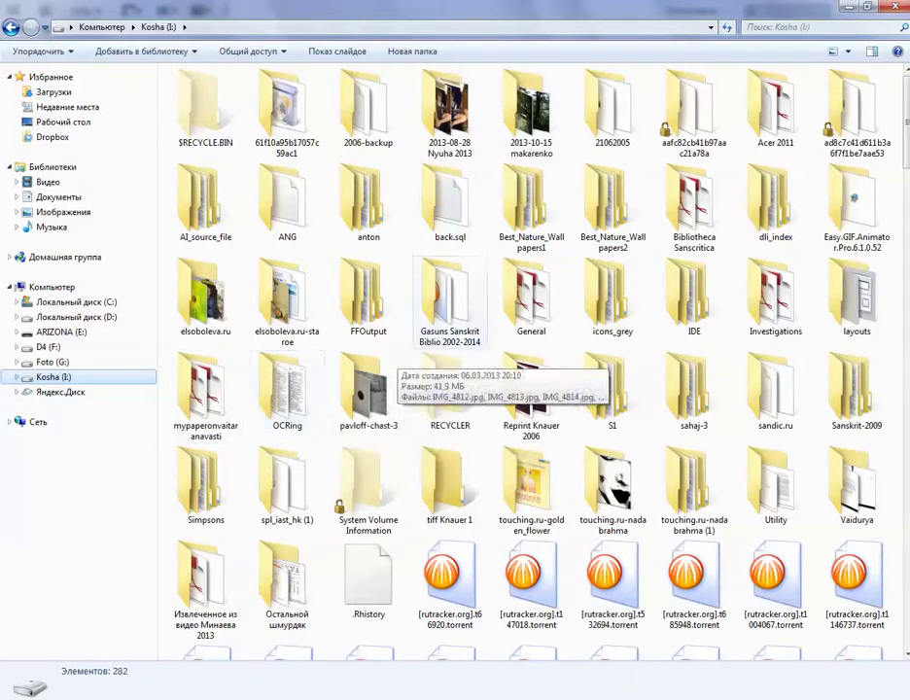
pyautogui.doubleClick(450, 296)
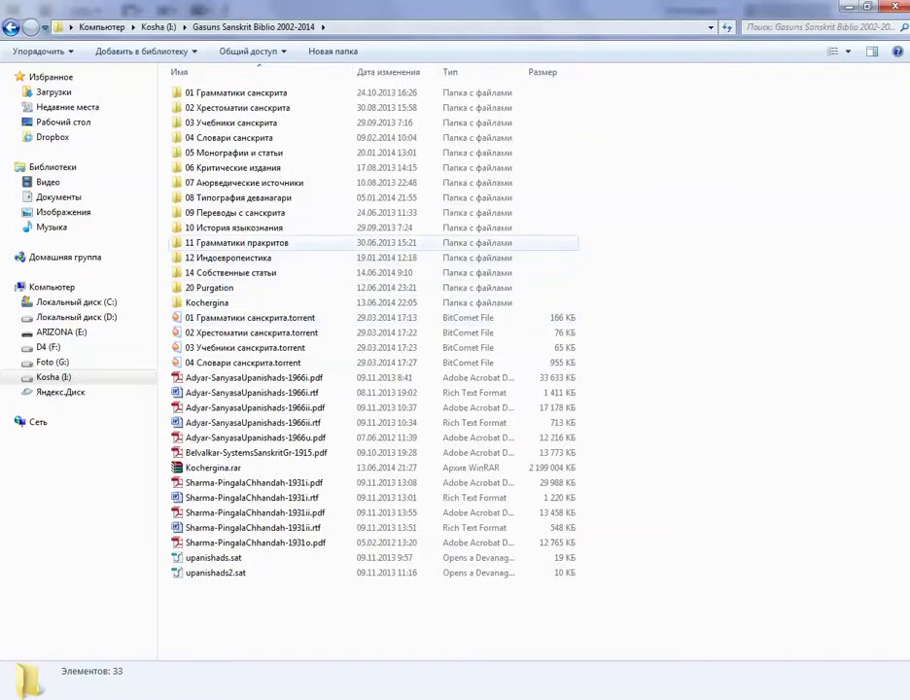
pyautogui.doubleClick(230, 272)
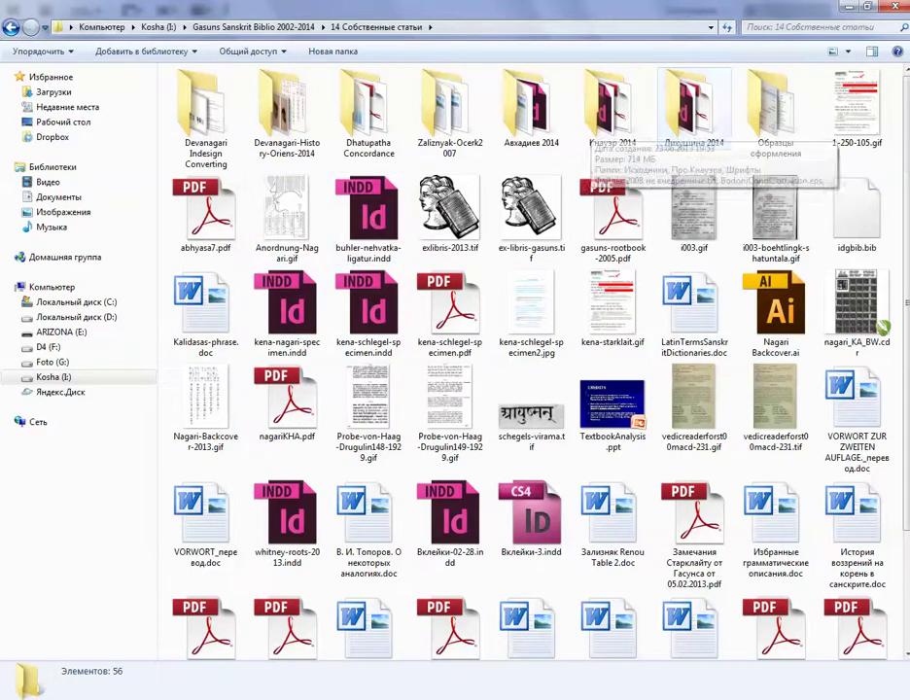
pyautogui.doubleClick(694, 112)
pyautogui.click(326, 152)
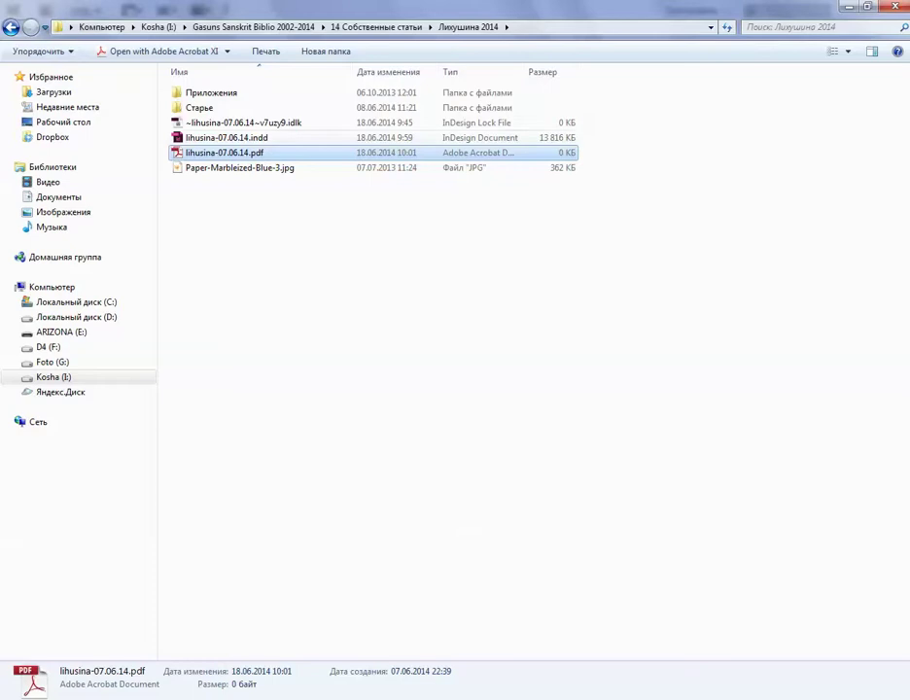
pyautogui.click(226, 138)
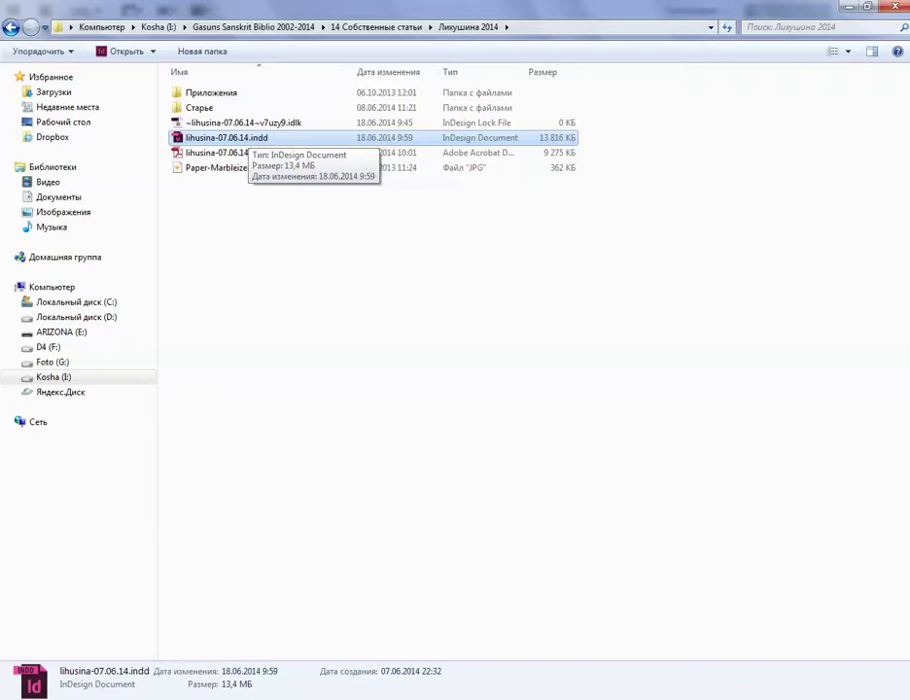
# Step: Look through the dated INDD, PDF and RTF versions in the "Старье" subfolder and return to the "Лихушина 2014" folder
pyautogui.doubleClick(200, 107)
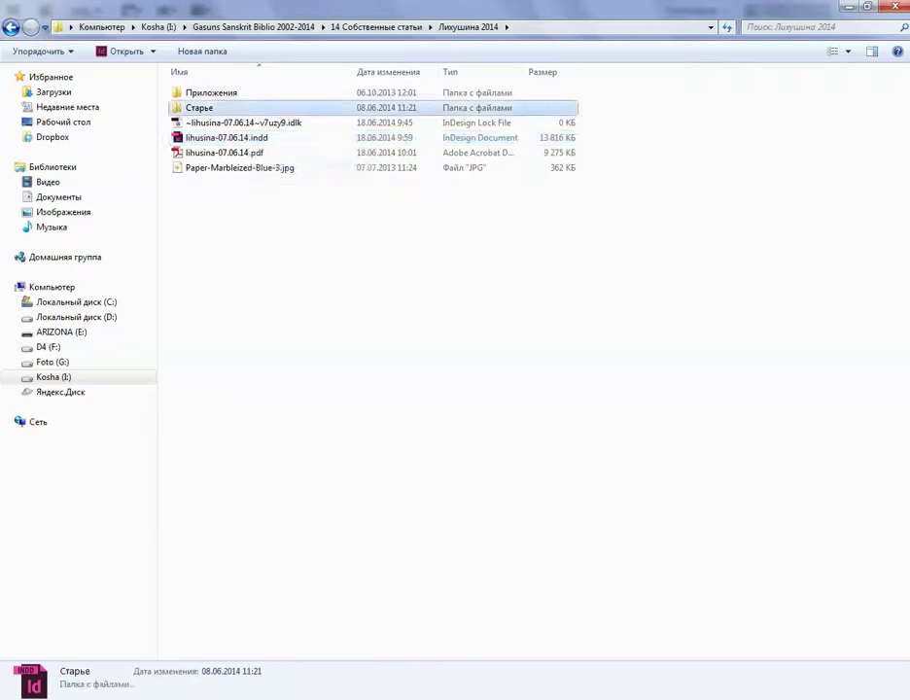
pyautogui.scroll(-10, 248, 258)
pyautogui.scroll(-2, 248, 247)
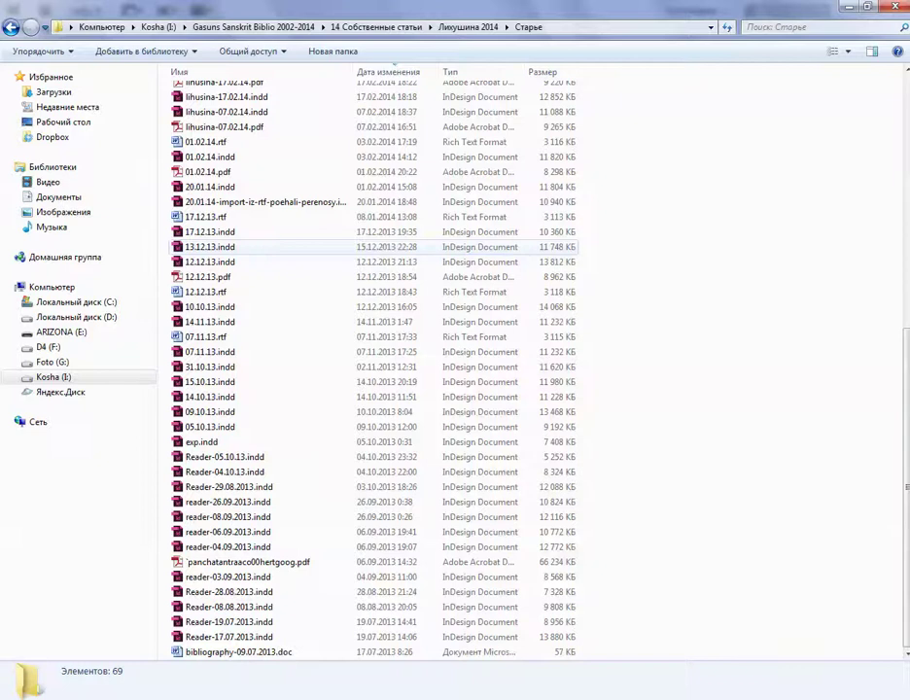
pyautogui.scroll(10, 248, 247)
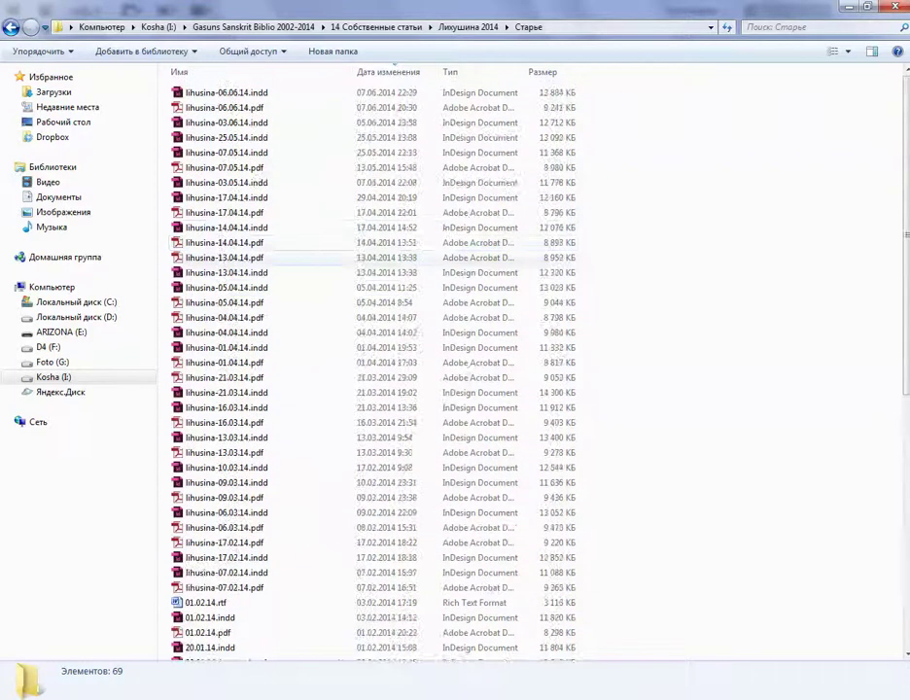
pyautogui.click(468, 26)
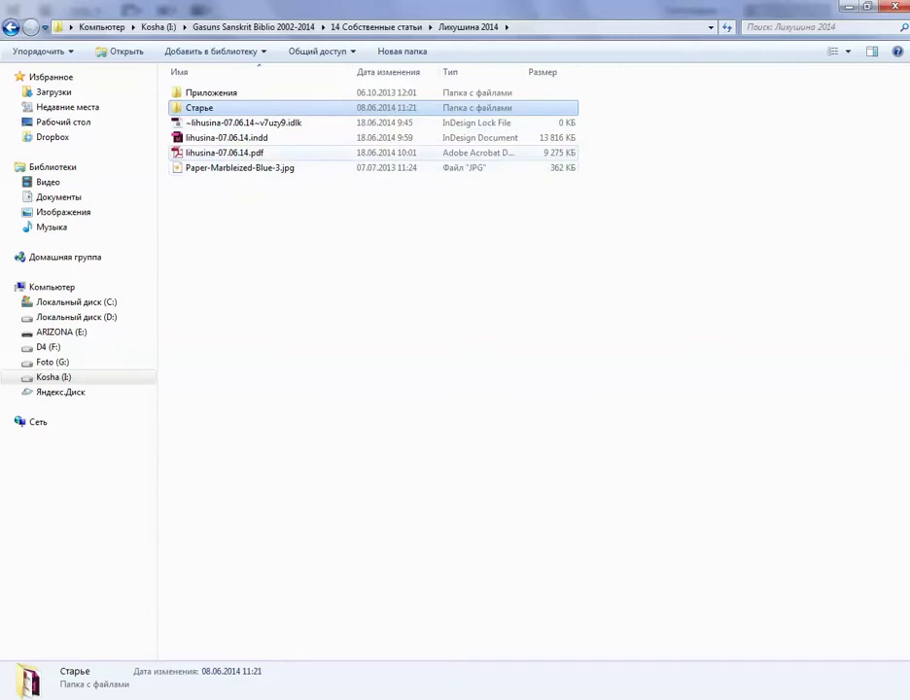
# Step: Open the exported lihusina-07.06.14.pdf in Adobe Acrobat Pro and jump from the marbled cover to around page 31
pyautogui.click(224, 152)
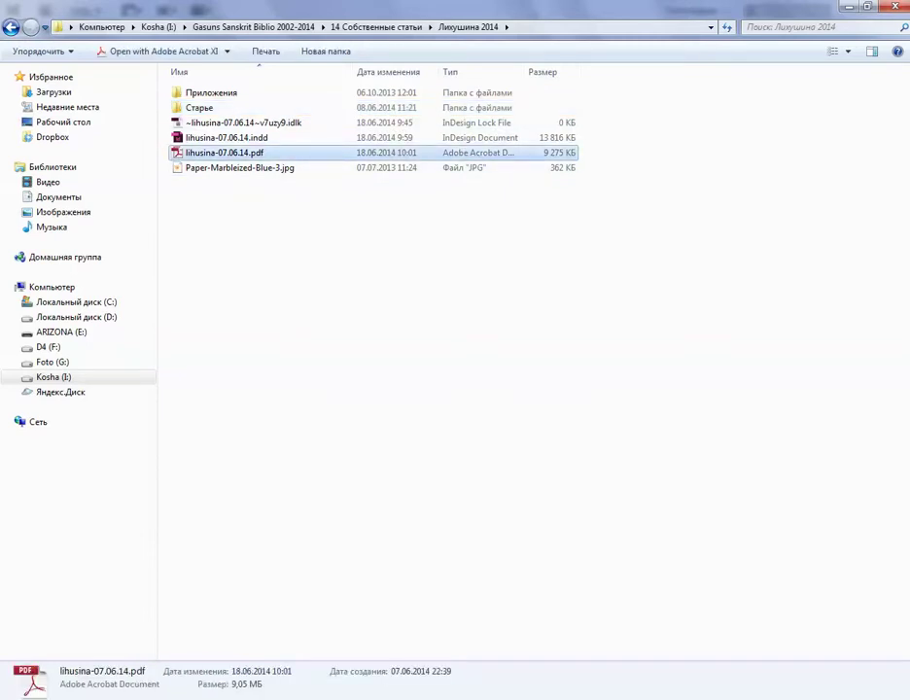
pyautogui.press('Return')
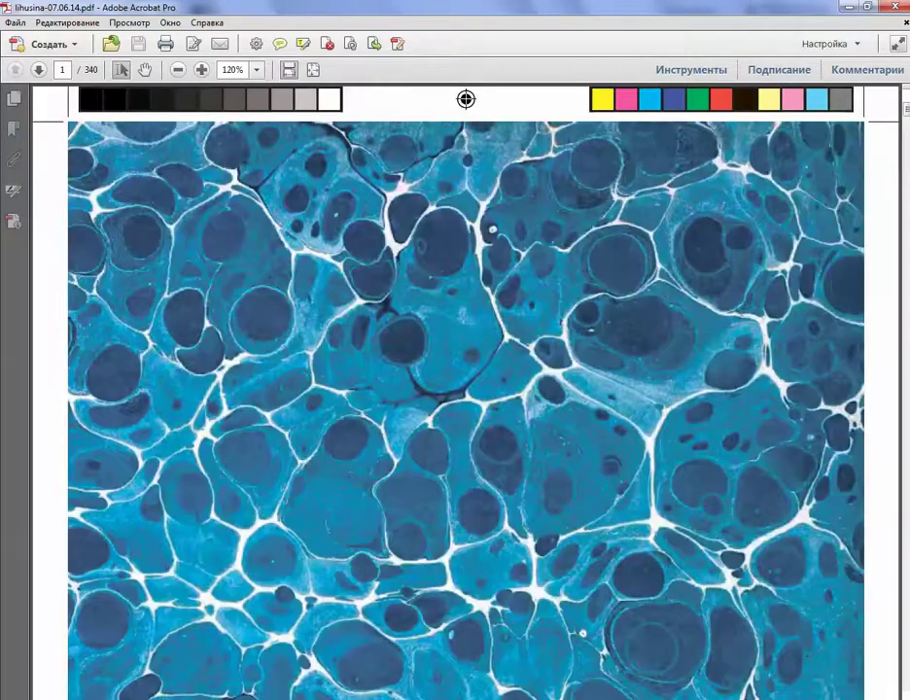
pyautogui.moveTo(906, 110); pyautogui.dragTo(907, 160)
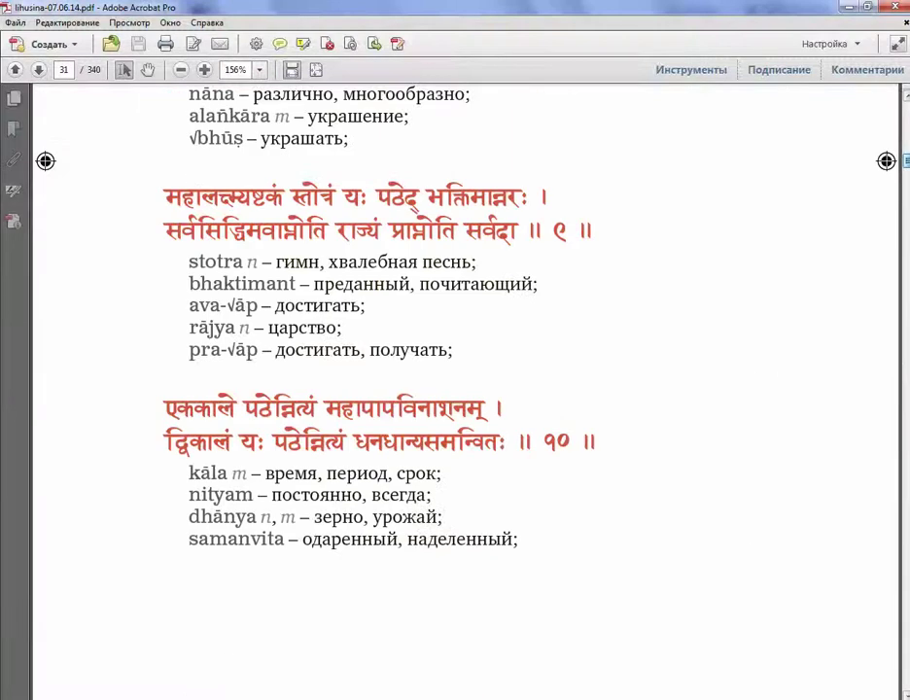
# Step: Page through the exported PDF from page 31 to page 77, examining the Sanskrit verses, glossaries, section headings and printer's marks
pyautogui.press('pagedown')
pyautogui.press('pagedown')
pyautogui.press('pagedown')
pyautogui.press('pagedown')
pyautogui.press('pagedown')
pyautogui.press('pagedown')
pyautogui.press('pagedown')
pyautogui.press('pagedown')
pyautogui.press('pagedown')
pyautogui.press('pagedown')
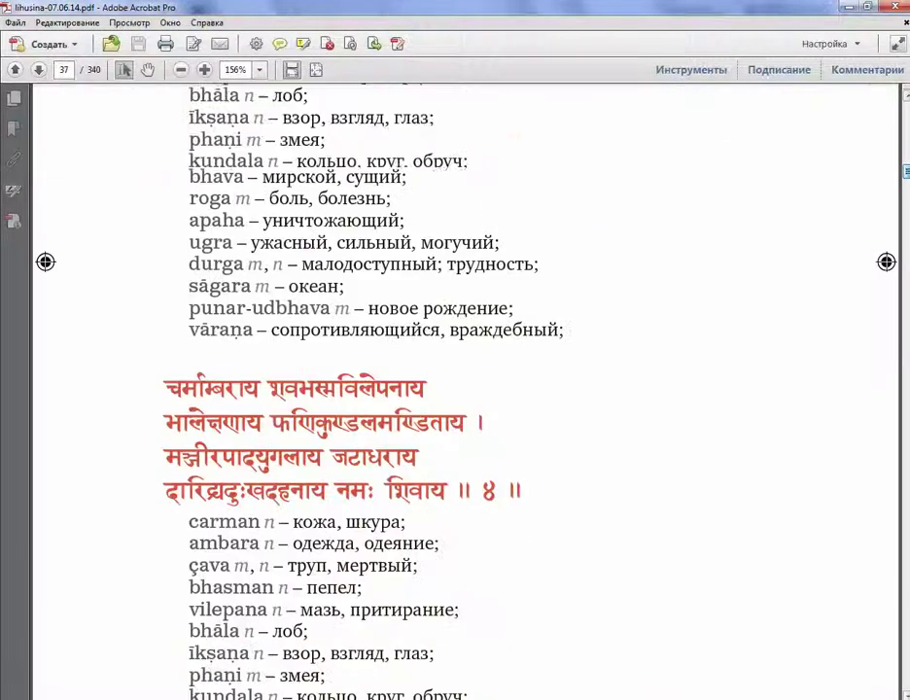
pyautogui.press('pagedown')
pyautogui.press('pagedown')
pyautogui.press('pagedown')
pyautogui.press('pagedown')
pyautogui.press('pagedown')
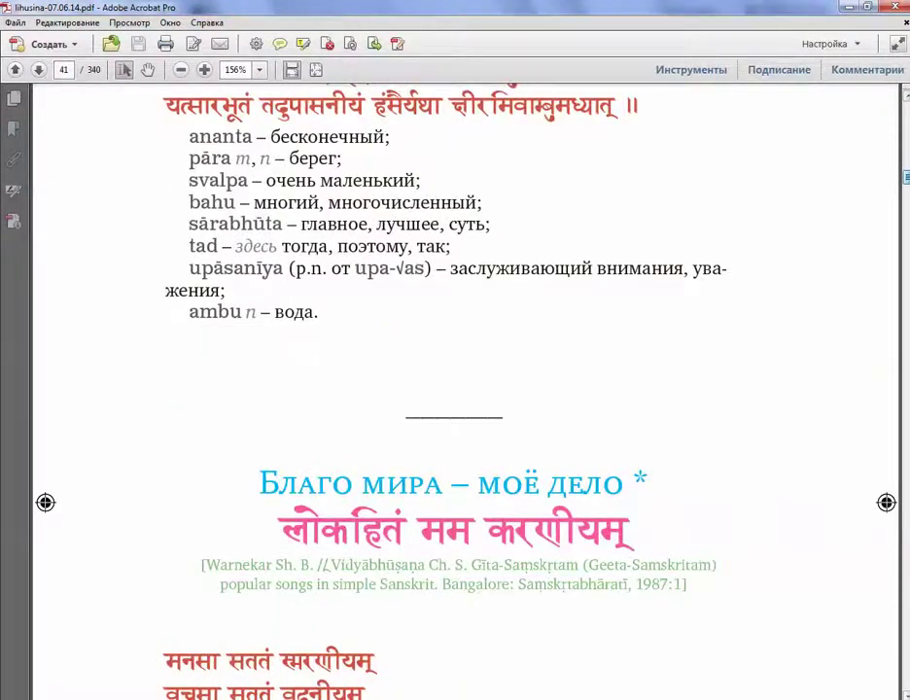
pyautogui.press('pagedown')
pyautogui.press('pagedown')
pyautogui.press('pagedown')
pyautogui.press('pagedown')
pyautogui.press('pagedown')
pyautogui.press('pagedown')
pyautogui.press('pagedown')
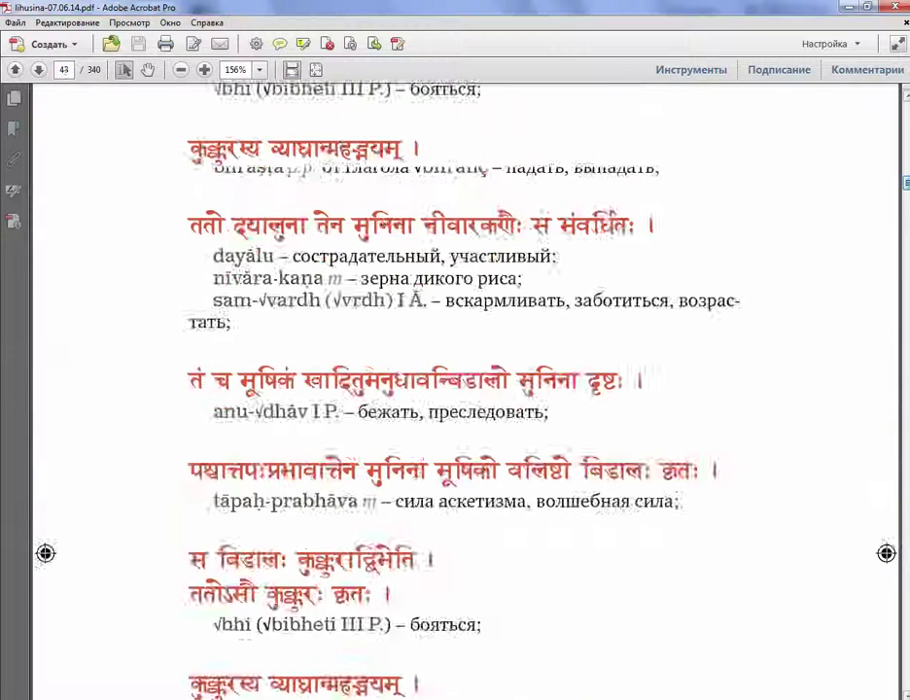
pyautogui.press('pagedown')
pyautogui.press('pagedown')
pyautogui.press('pagedown')
pyautogui.press('pagedown')
pyautogui.press('pagedown')
pyautogui.press('pagedown')
pyautogui.press('pagedown')
pyautogui.press('pagedown')
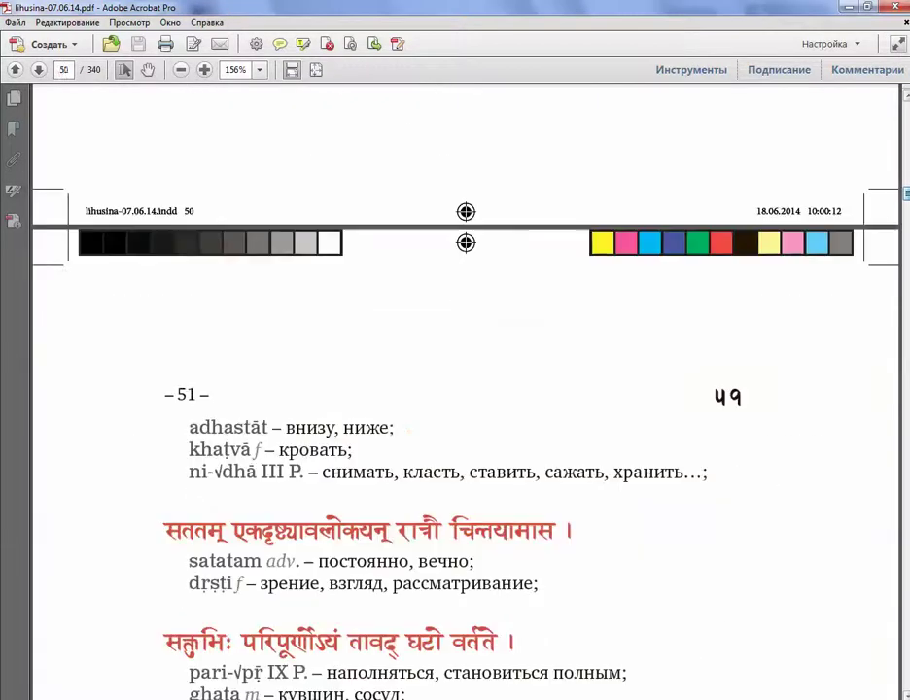
pyautogui.press('pagedown')
pyautogui.press('pagedown')
pyautogui.press('pagedown')
pyautogui.press('pagedown')
pyautogui.press('pagedown')
pyautogui.press('pagedown')
pyautogui.press('pagedown')
pyautogui.press('pagedown')
pyautogui.press('pagedown')
pyautogui.press('pagedown')
pyautogui.press('pagedown')
pyautogui.press('pagedown')
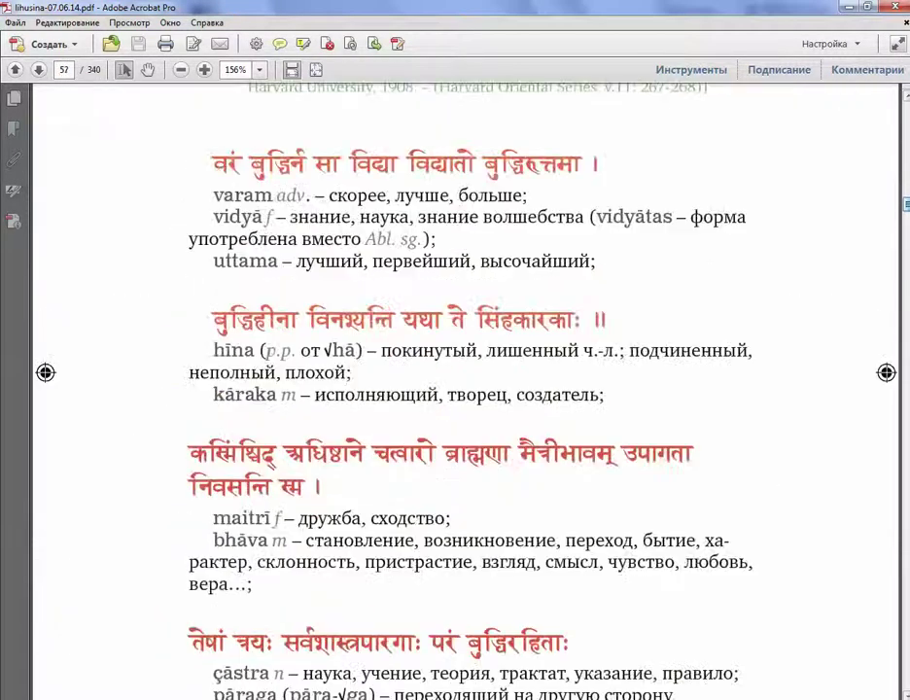
pyautogui.press('pagedown')
pyautogui.press('pagedown')
pyautogui.press('pagedown')
pyautogui.press('pagedown')
pyautogui.press('pagedown')
pyautogui.press('pagedown')
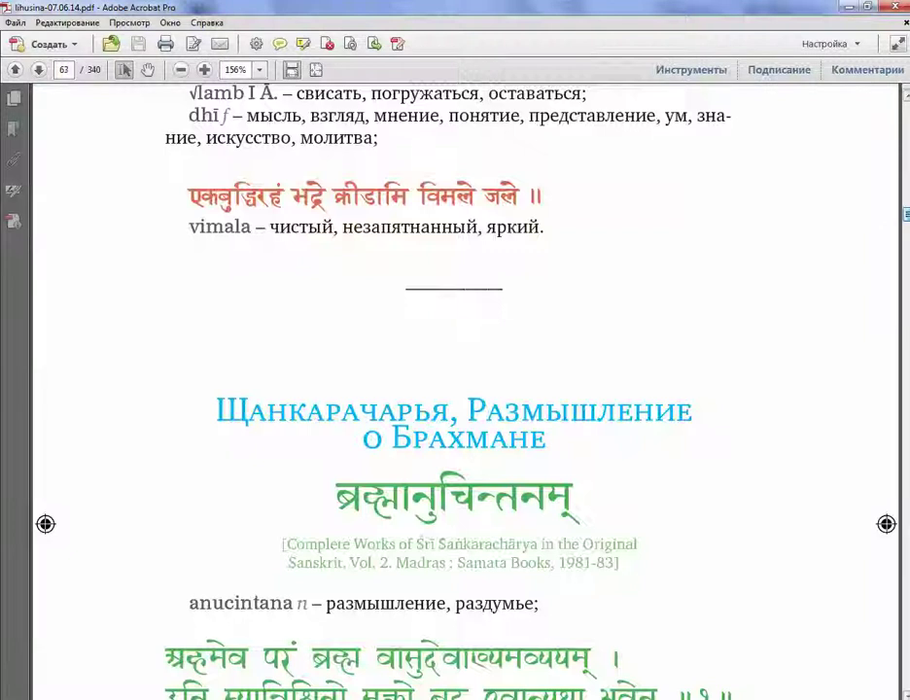
pyautogui.press('pagedown')
pyautogui.press('pagedown')
pyautogui.press('pagedown')
pyautogui.press('pagedown')
pyautogui.press('pagedown')
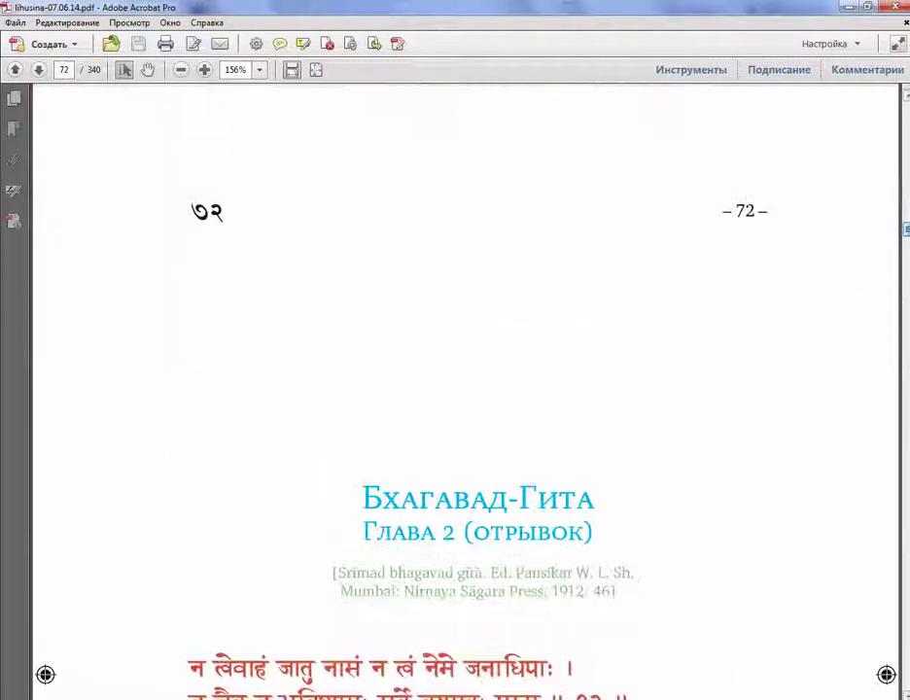
pyautogui.press('pagedown')
pyautogui.press('pagedown')
pyautogui.press('pagedown')
pyautogui.press('pagedown')
pyautogui.press('pagedown')
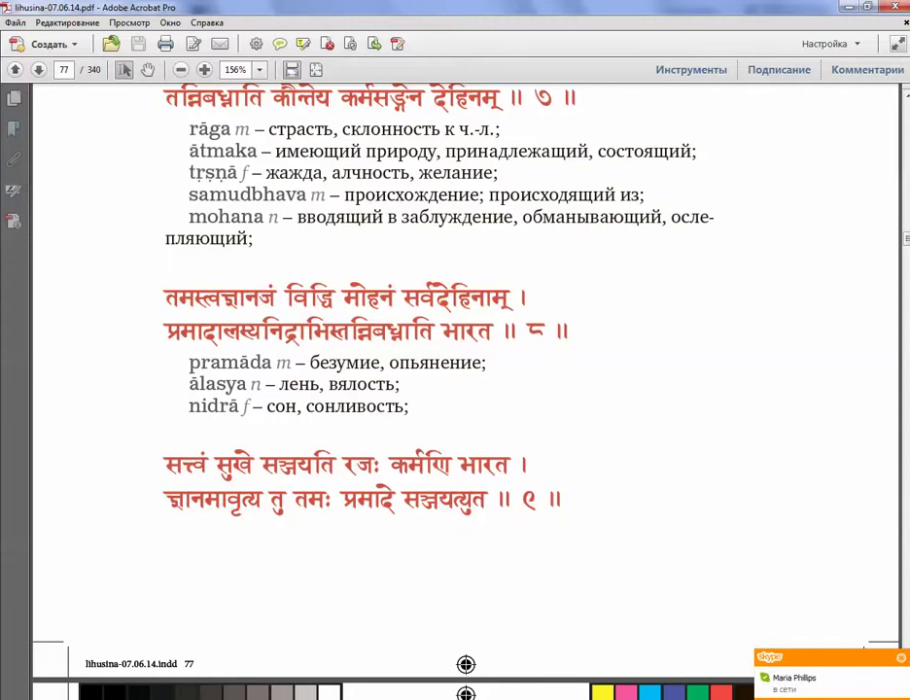
pyautogui.click(787, 698)
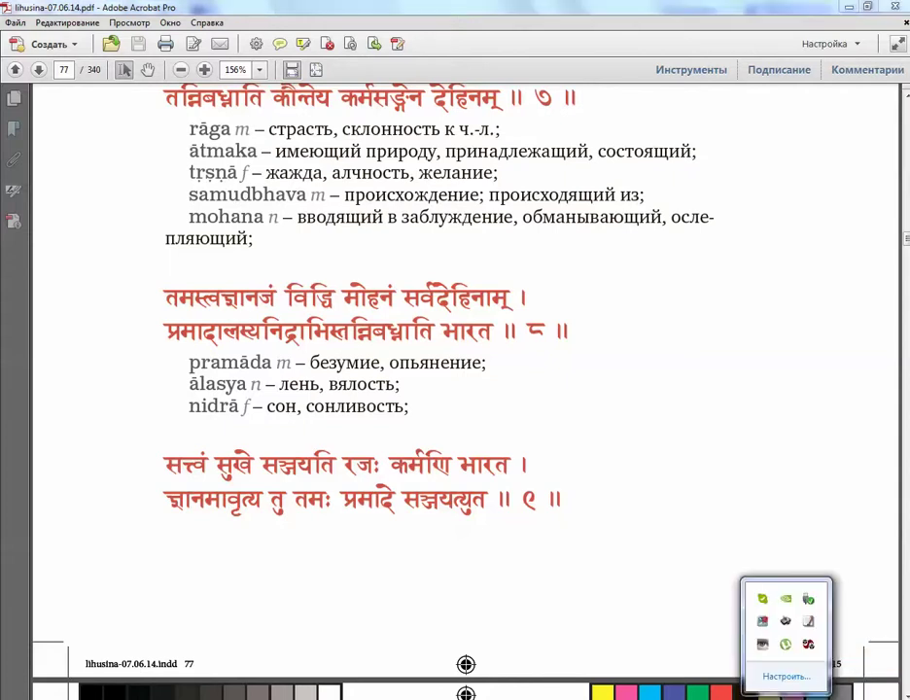